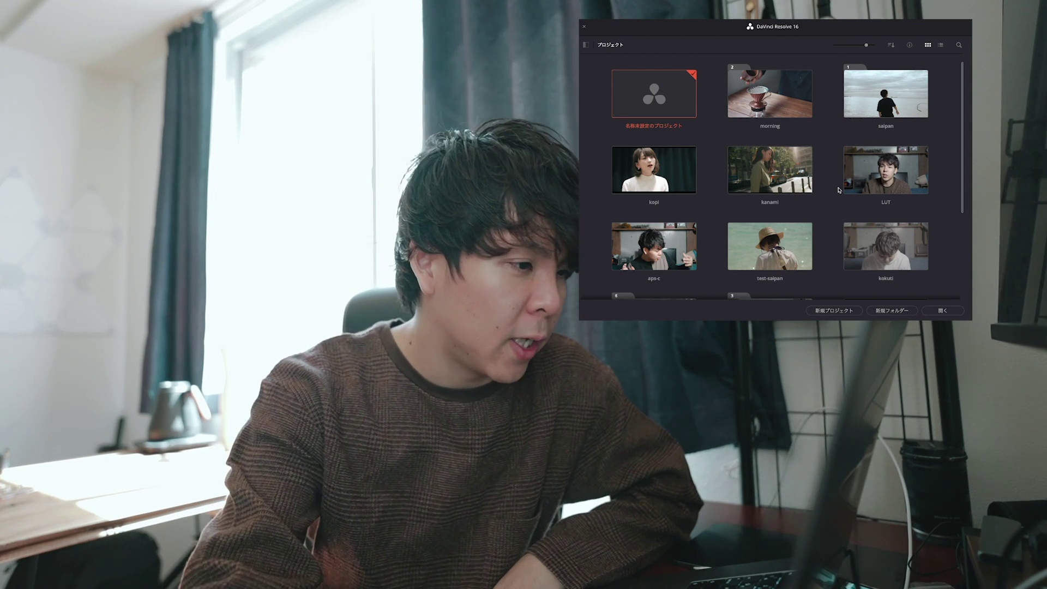
# Start a new project, name it coffee-test and create it
pyautogui.click(671, 201)
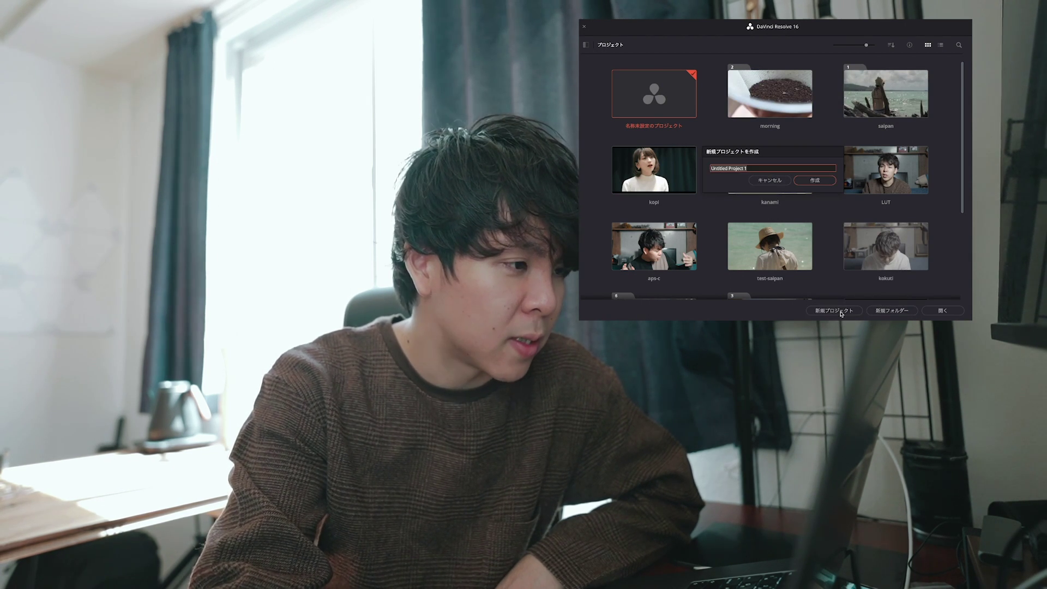
pyautogui.write('co')
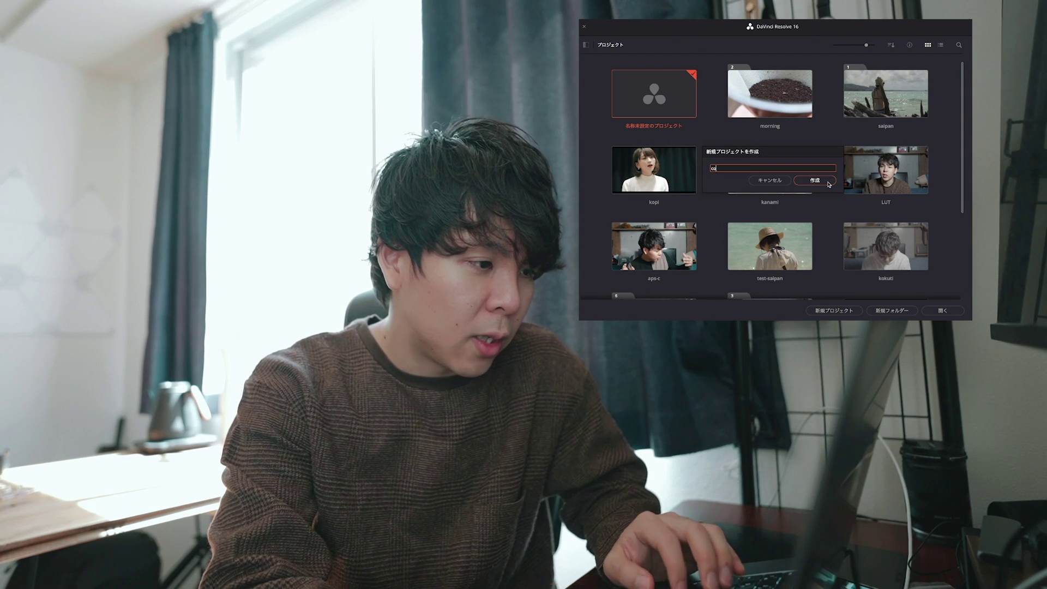
pyautogui.write('ffee')
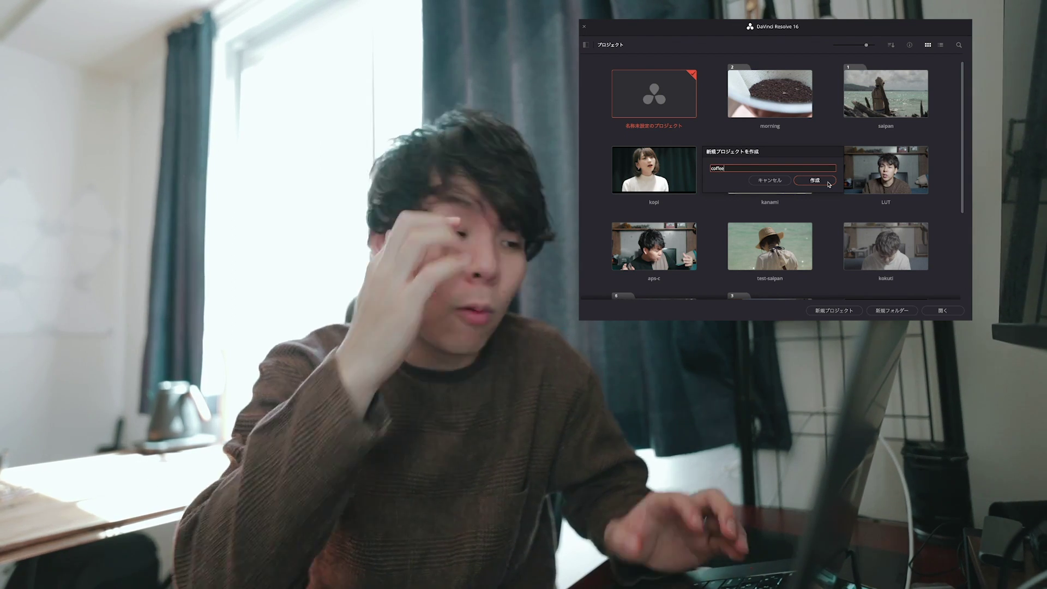
pyautogui.write('-test')
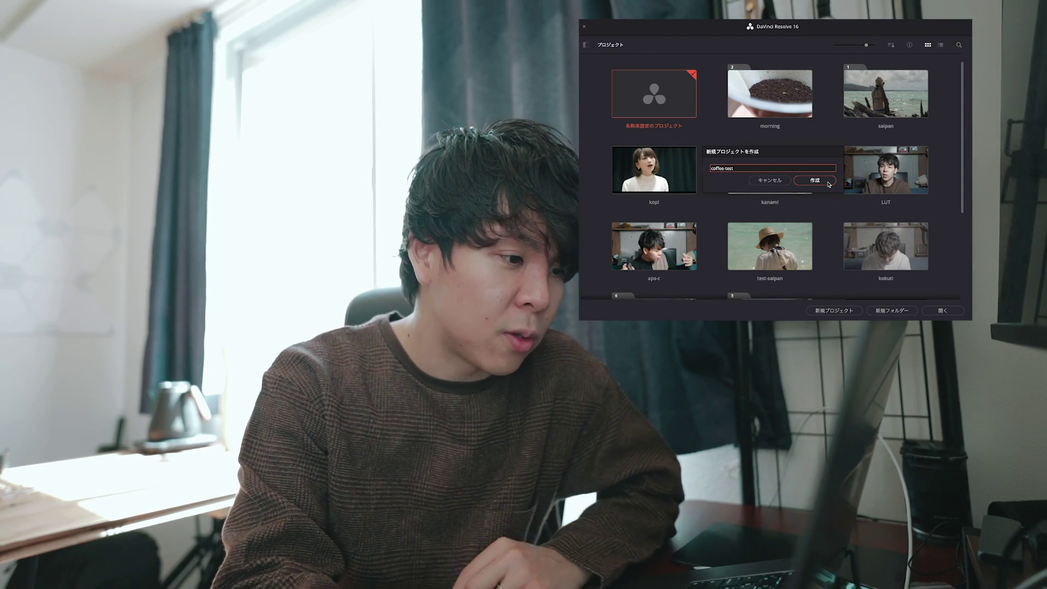
pyautogui.click(828, 182)
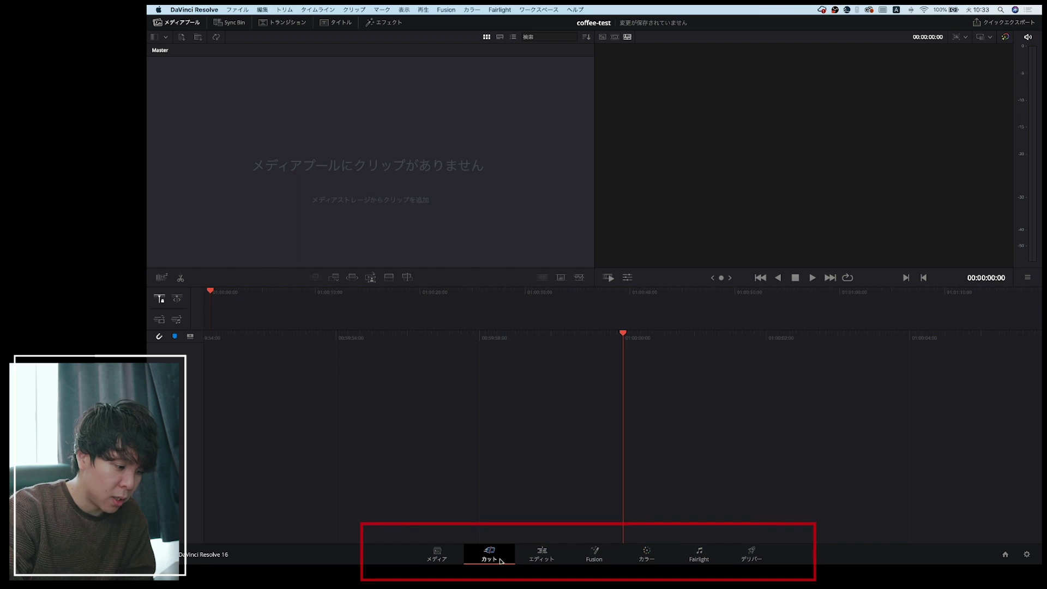
# Tour the Media, Cut, Edit, Fusion, Color, Fairlight and Deliver pages, ending on Edit
pyautogui.click(436, 555)
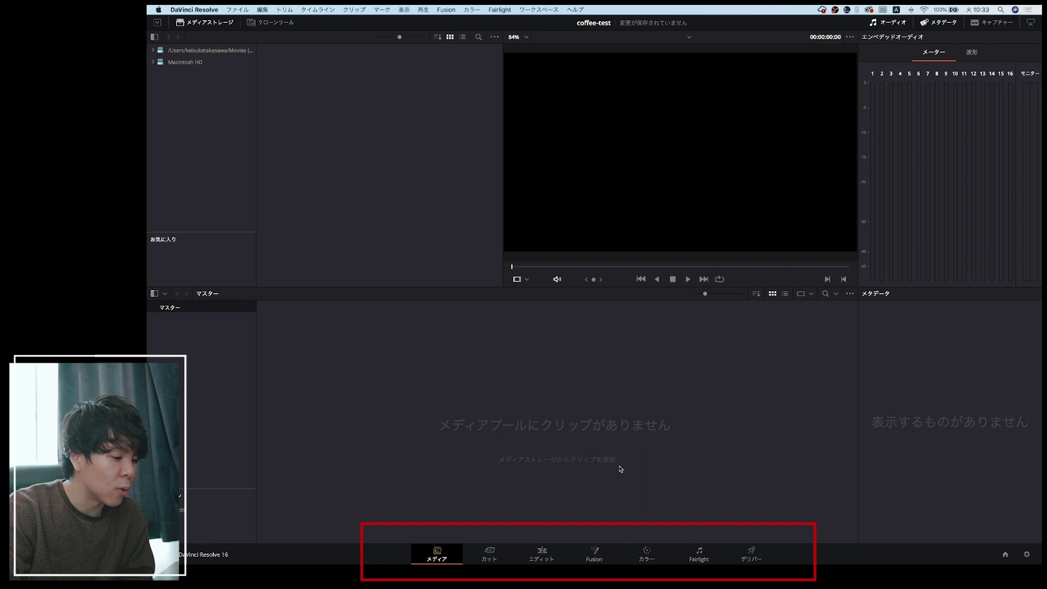
pyautogui.click(489, 554)
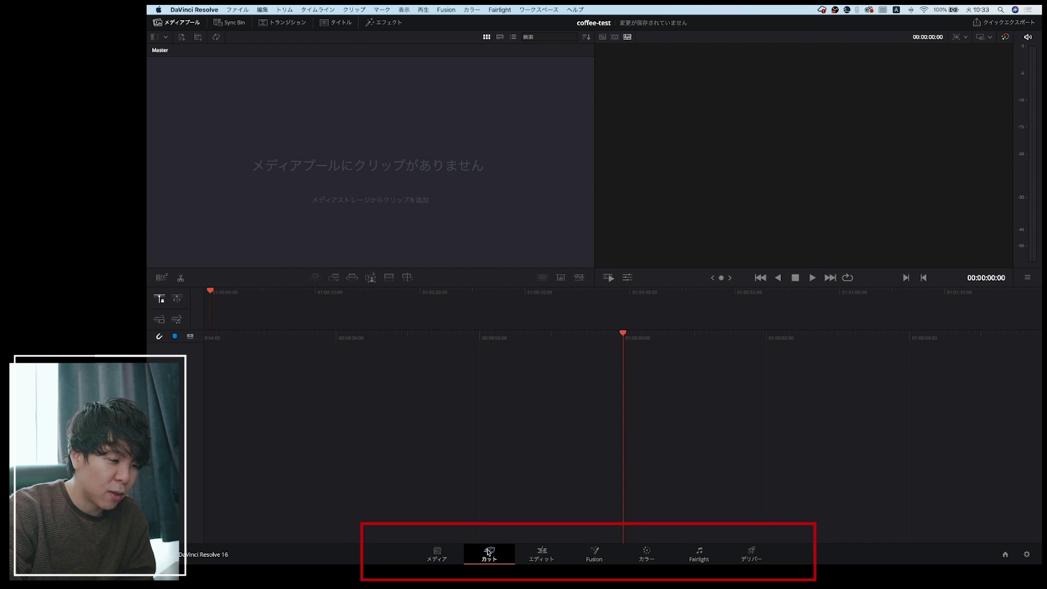
pyautogui.click(549, 552)
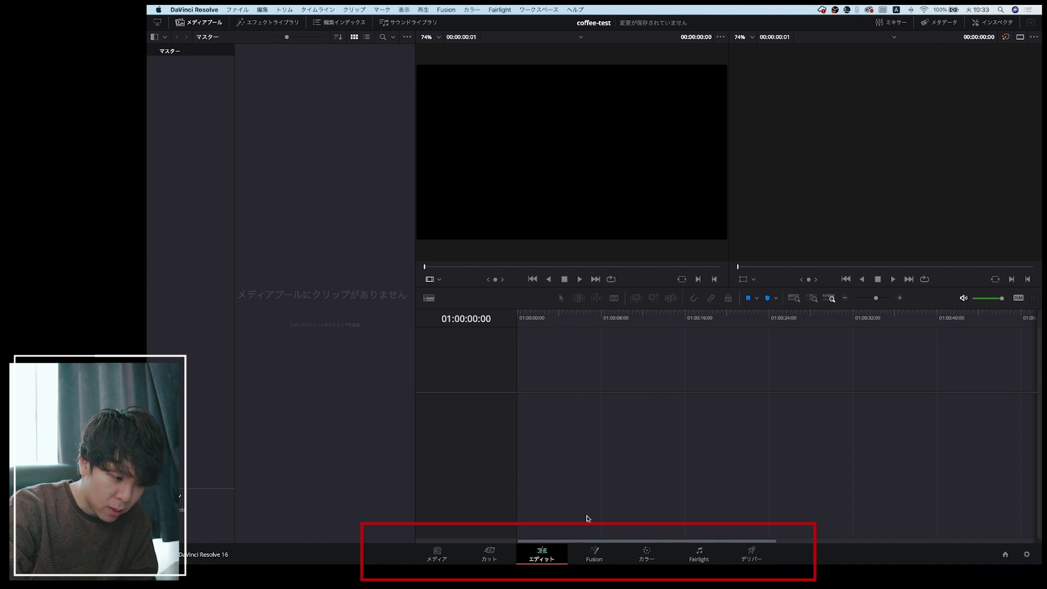
pyautogui.click(592, 556)
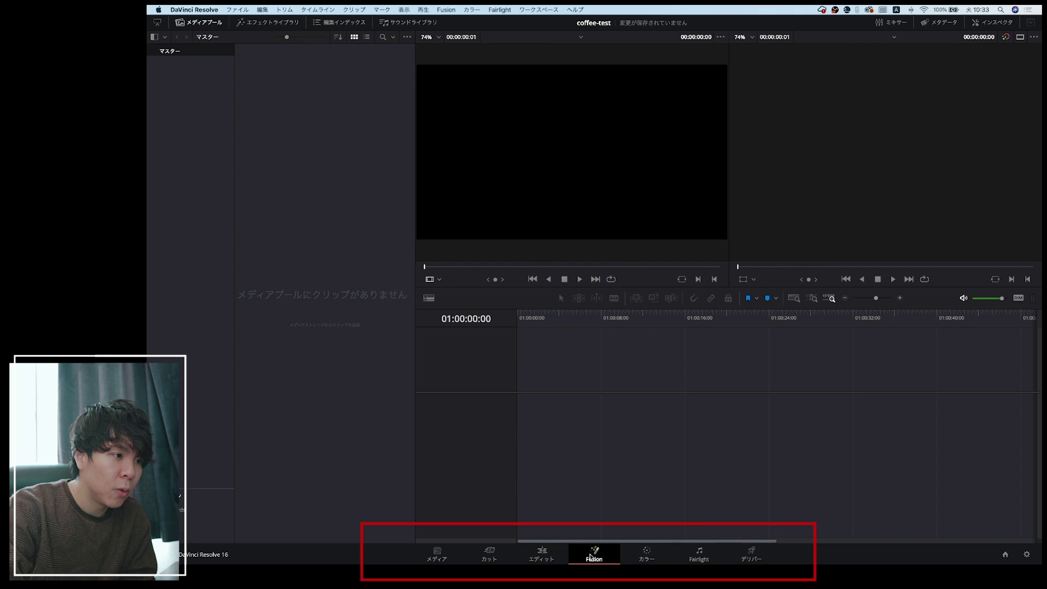
pyautogui.click(644, 556)
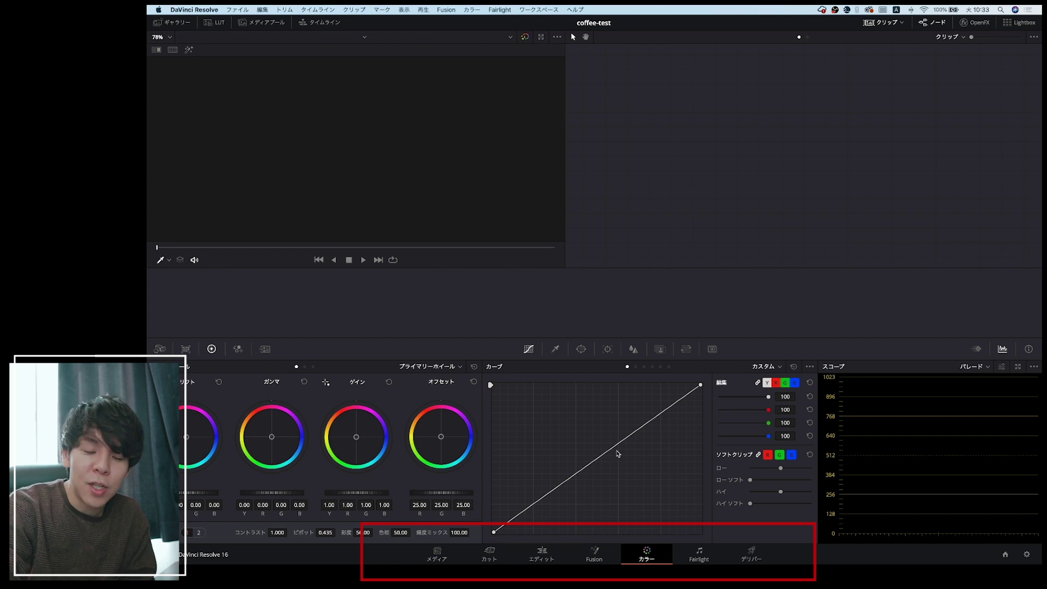
pyautogui.click(699, 555)
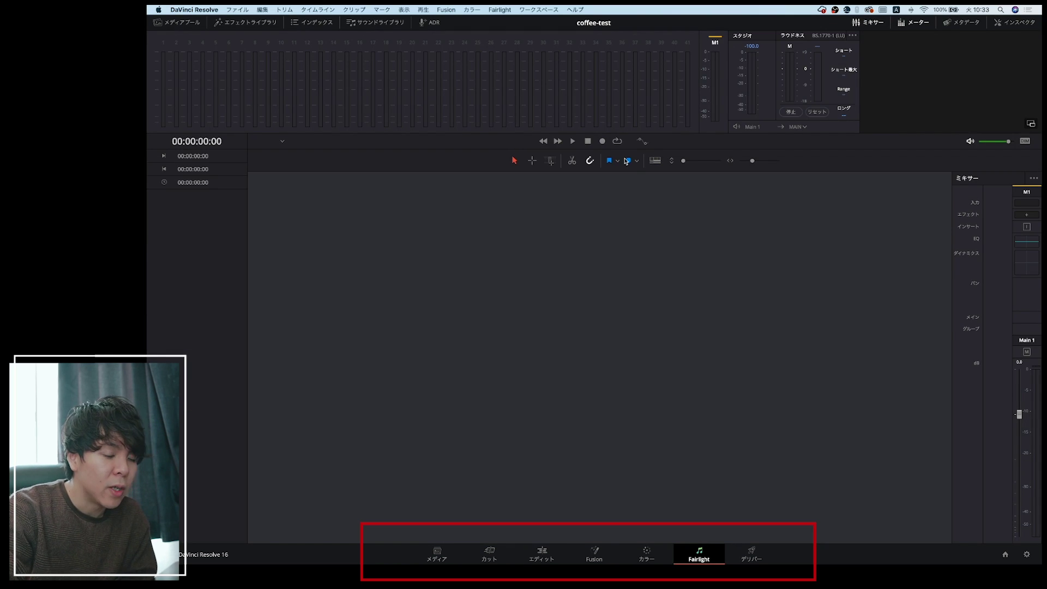
pyautogui.click(767, 560)
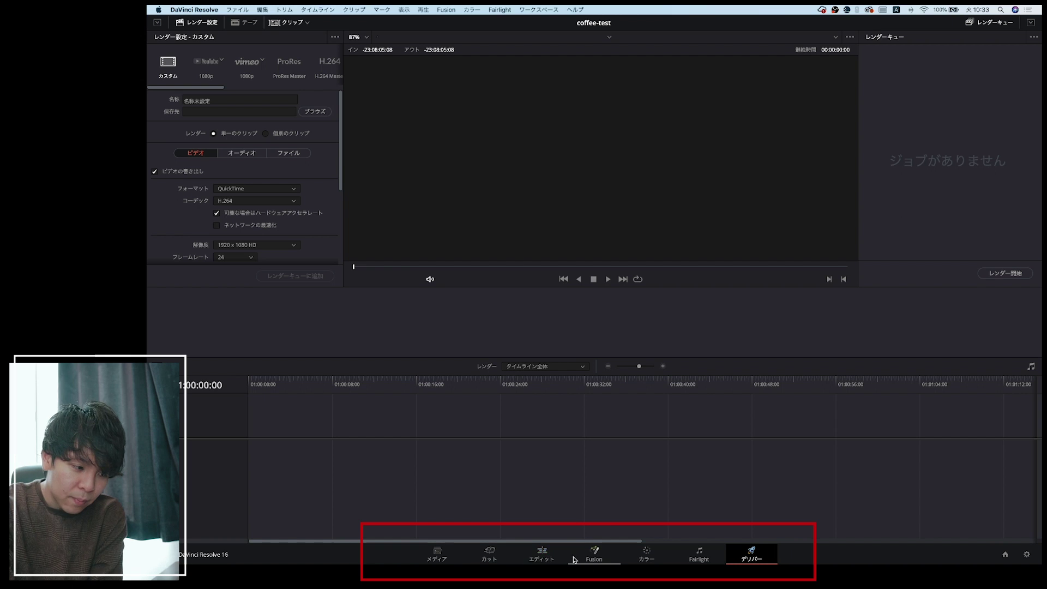
pyautogui.click(543, 554)
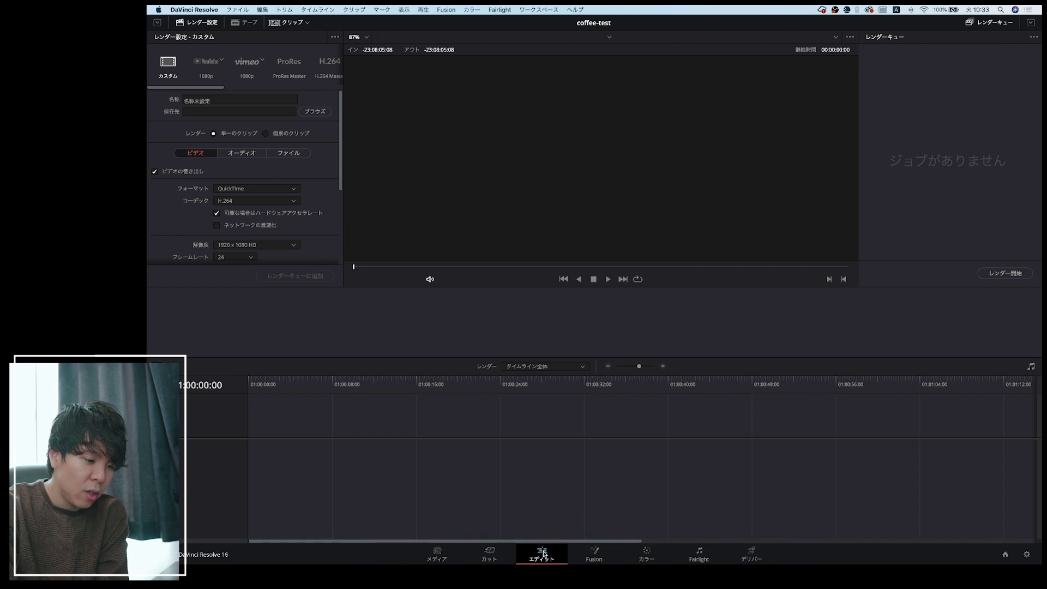
pyautogui.click(662, 560)
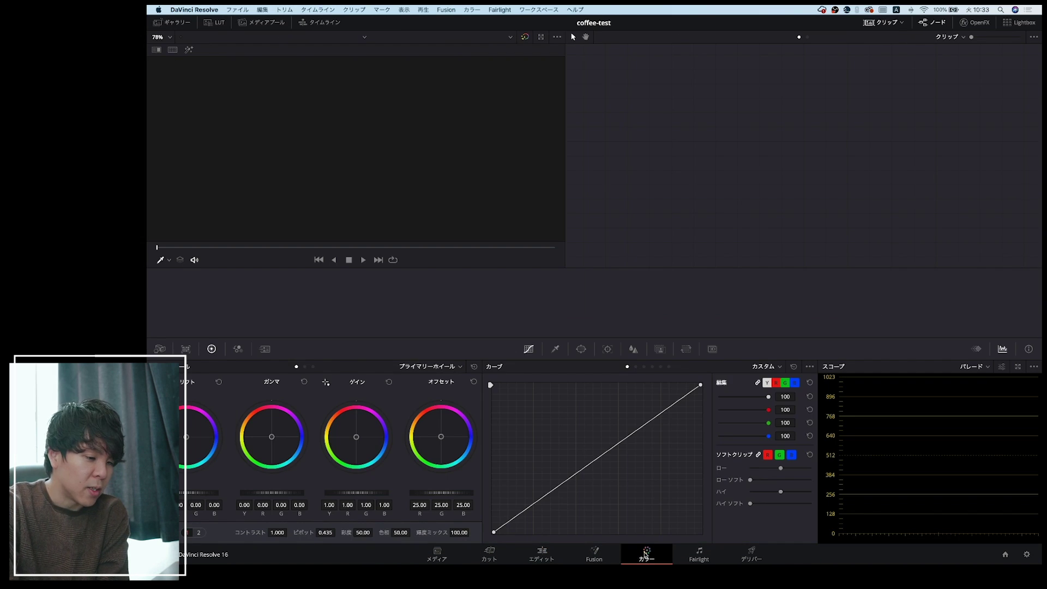
pyautogui.click(543, 560)
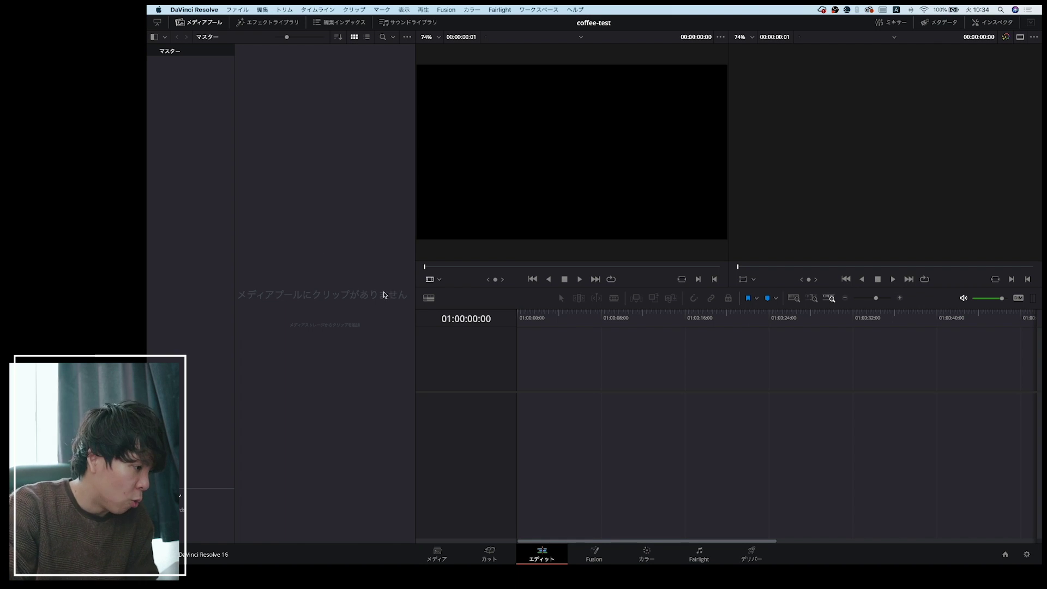
pyautogui.rightClick(341, 280)
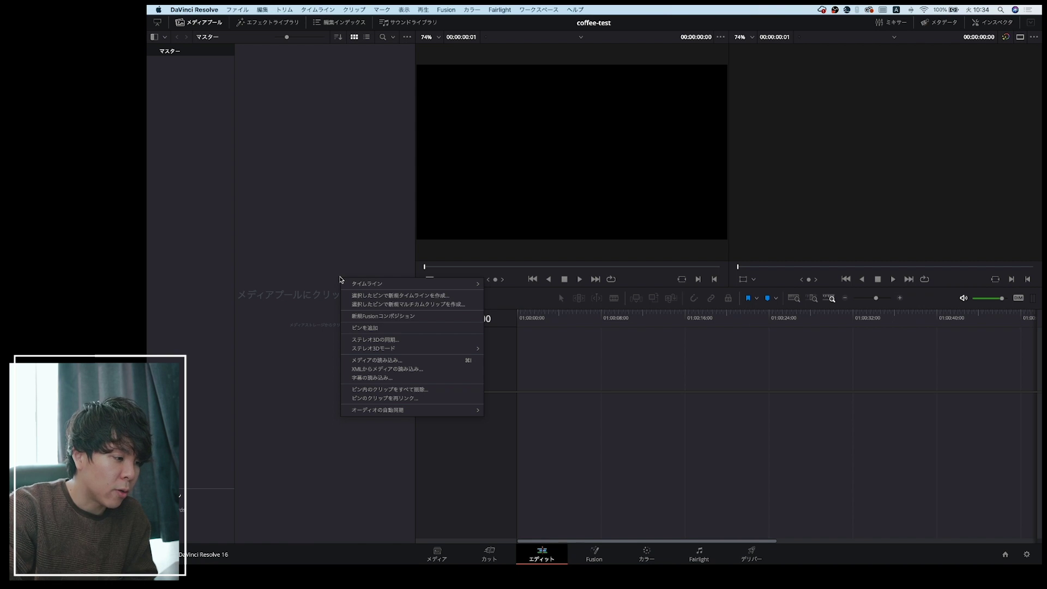
pyautogui.click(397, 360)
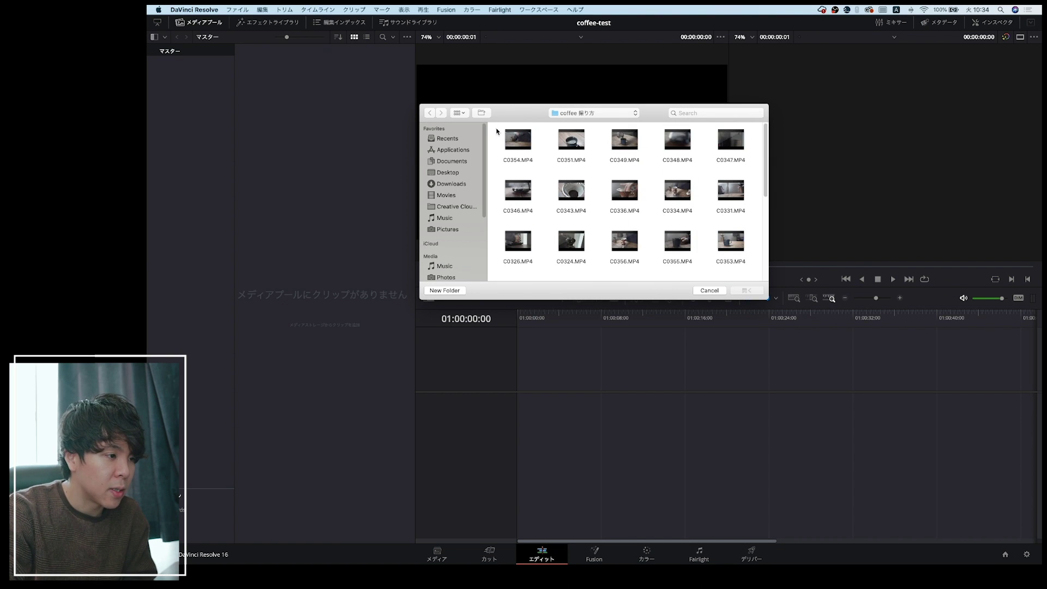
pyautogui.moveTo(503, 137); pyautogui.dragTo(947, 321)
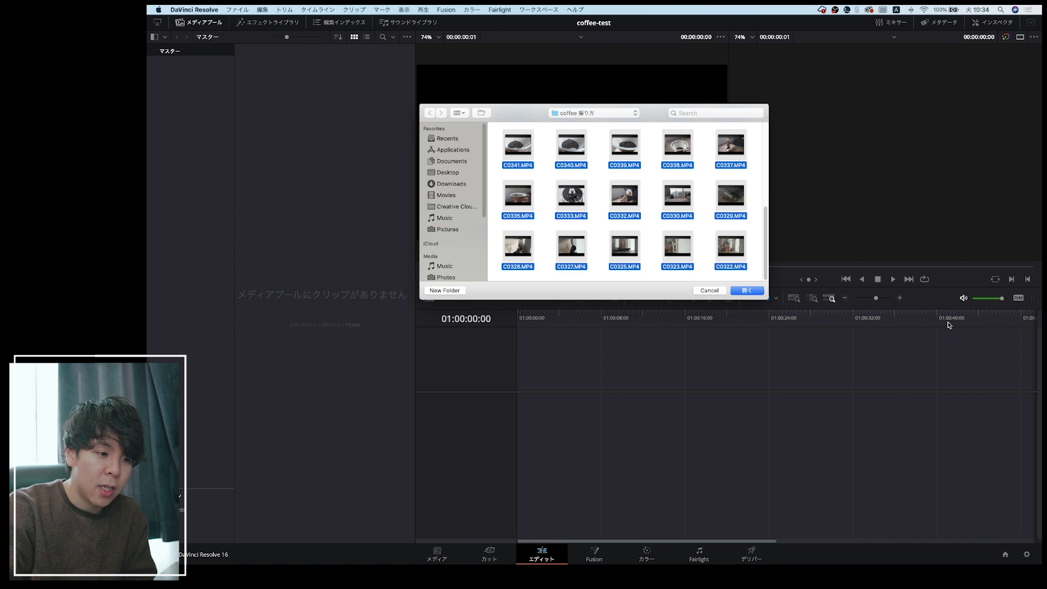
pyautogui.press('Return')
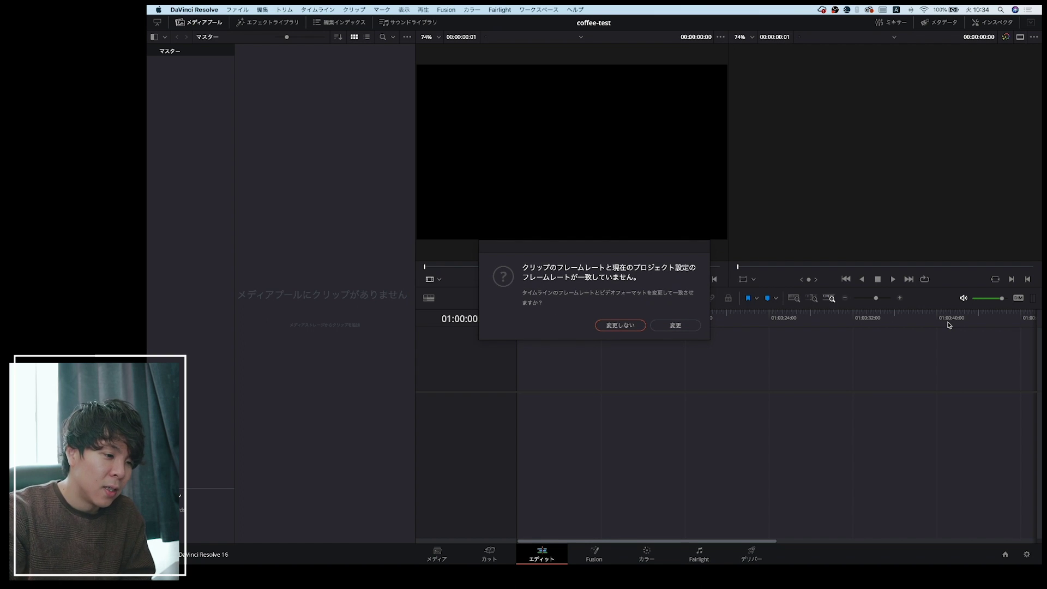
pyautogui.click(620, 325)
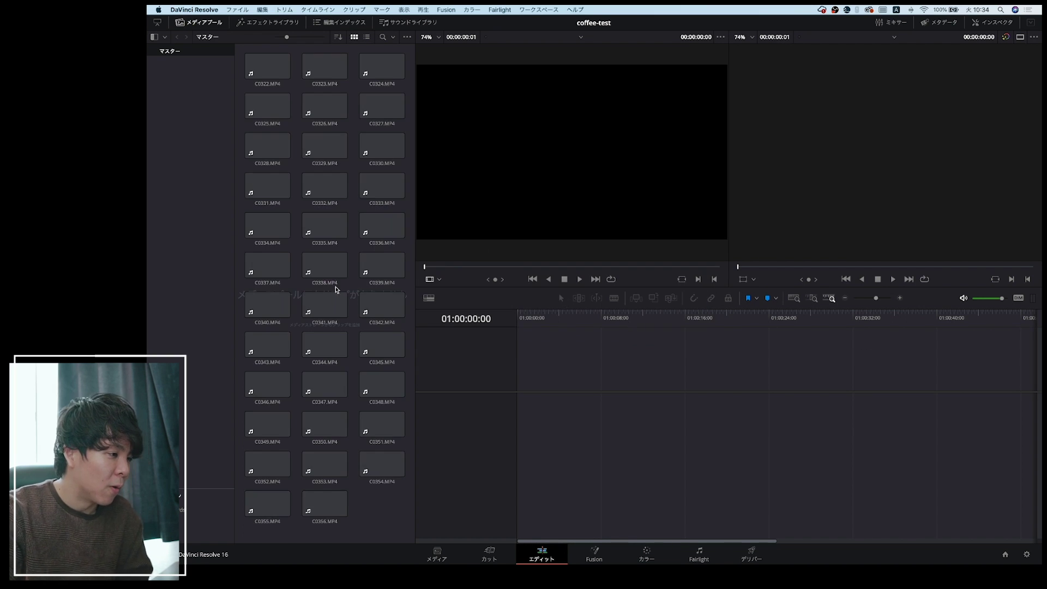
pyautogui.press('super+z')
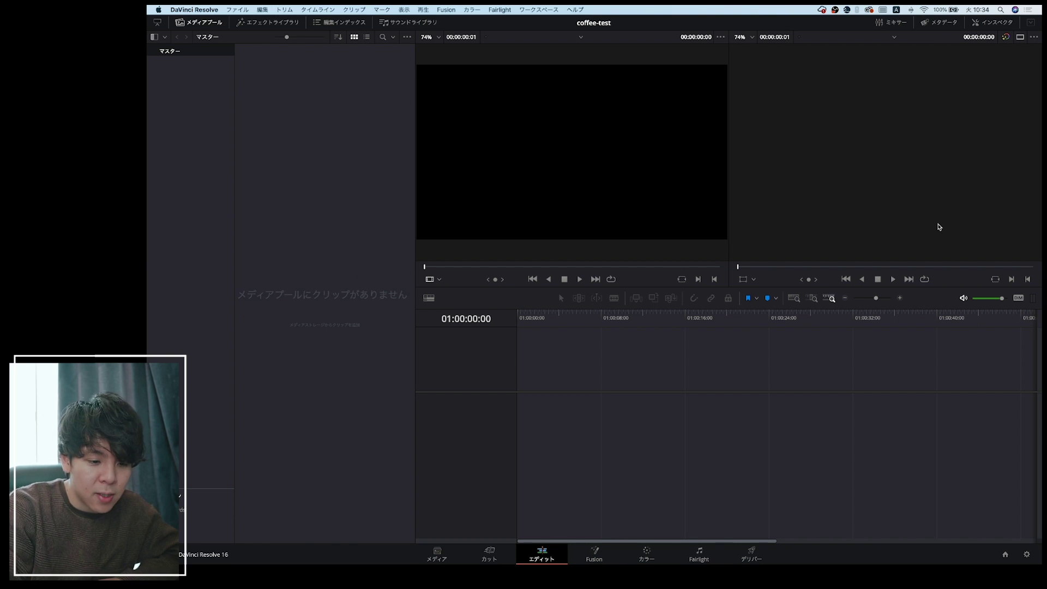
# Set the monitoring video format to HD 1080p 29.97 in Project Settings
pyautogui.click(1027, 555)
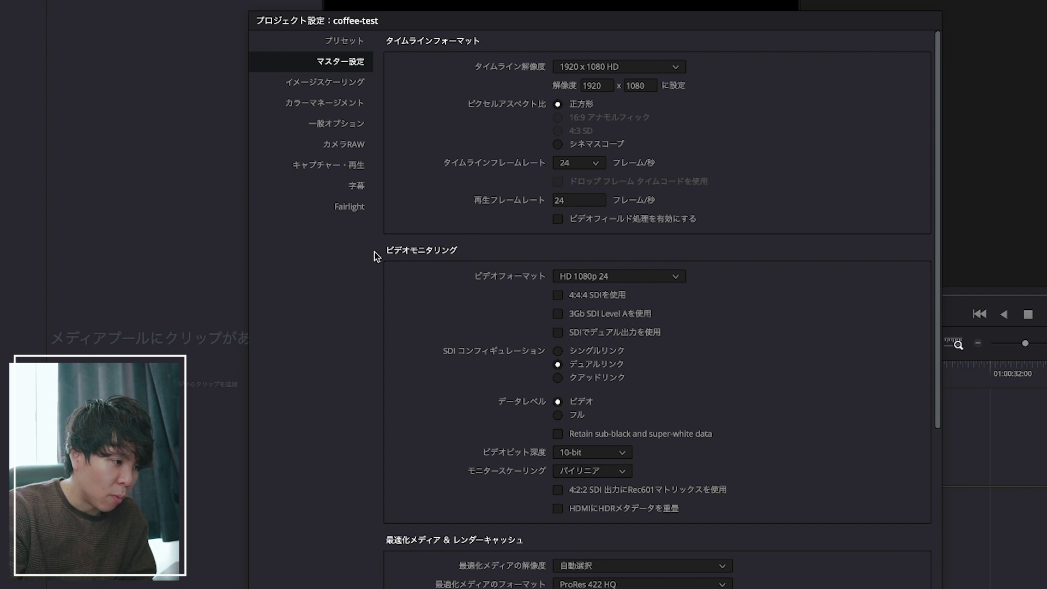
pyautogui.click(611, 279)
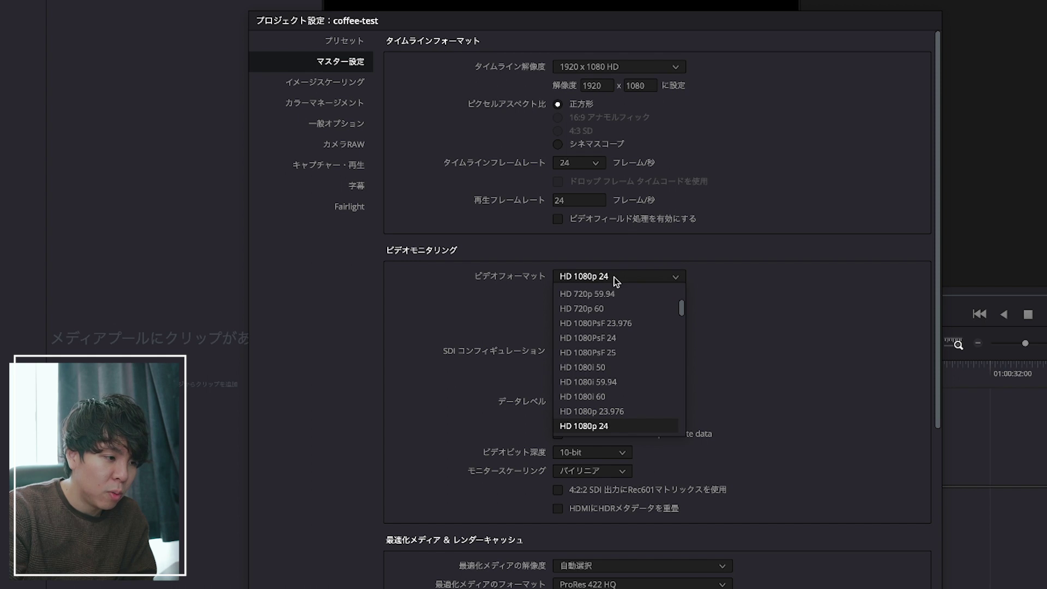
pyautogui.scroll(-1, 627, 371)
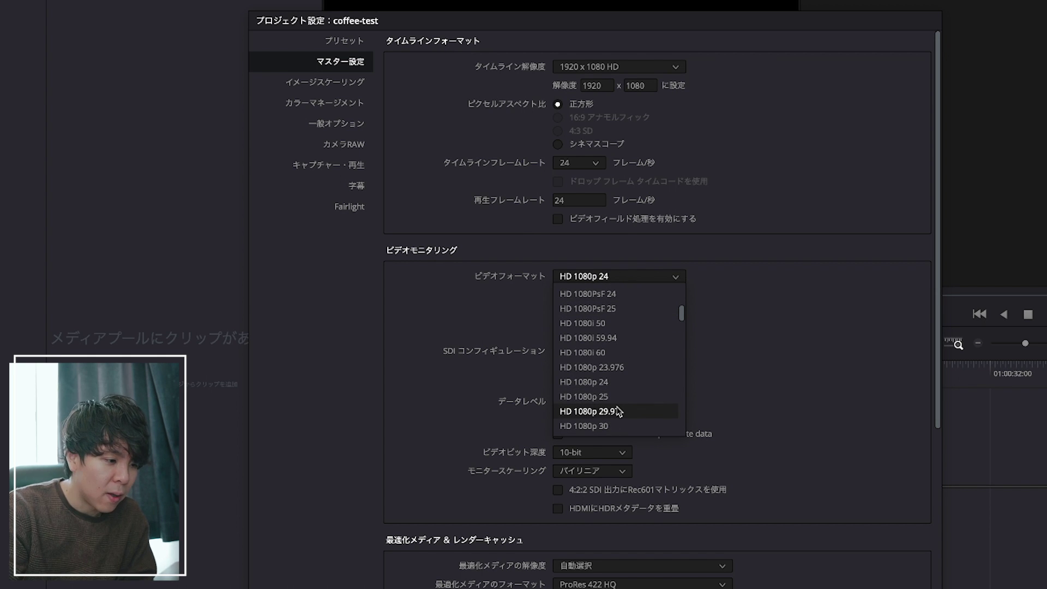
pyautogui.click(619, 411)
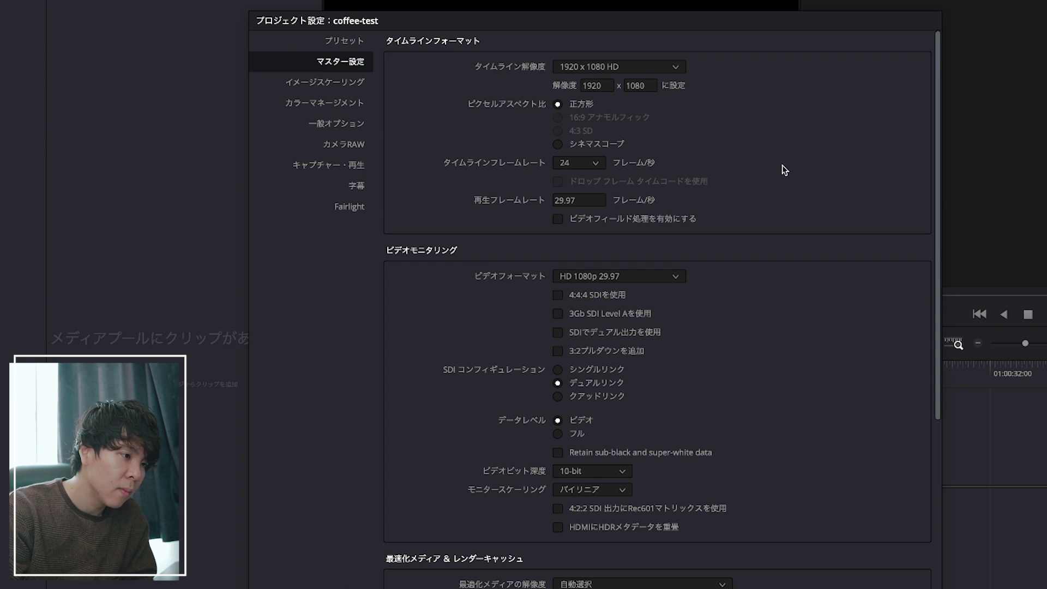
# Set the timeline frame rate to 29.97 and save the project settings
pyautogui.click(588, 162)
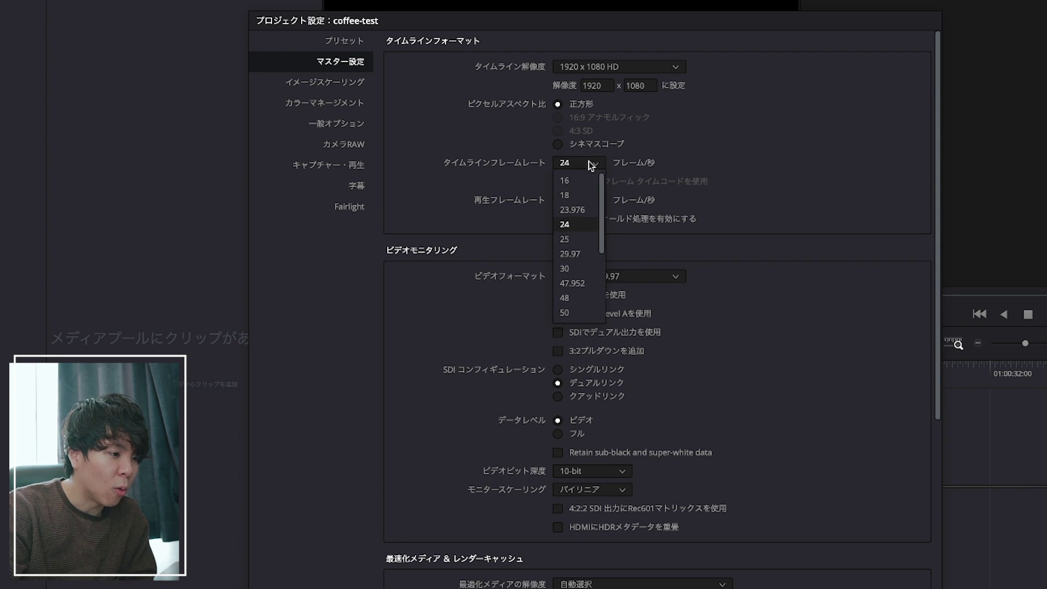
pyautogui.click(591, 254)
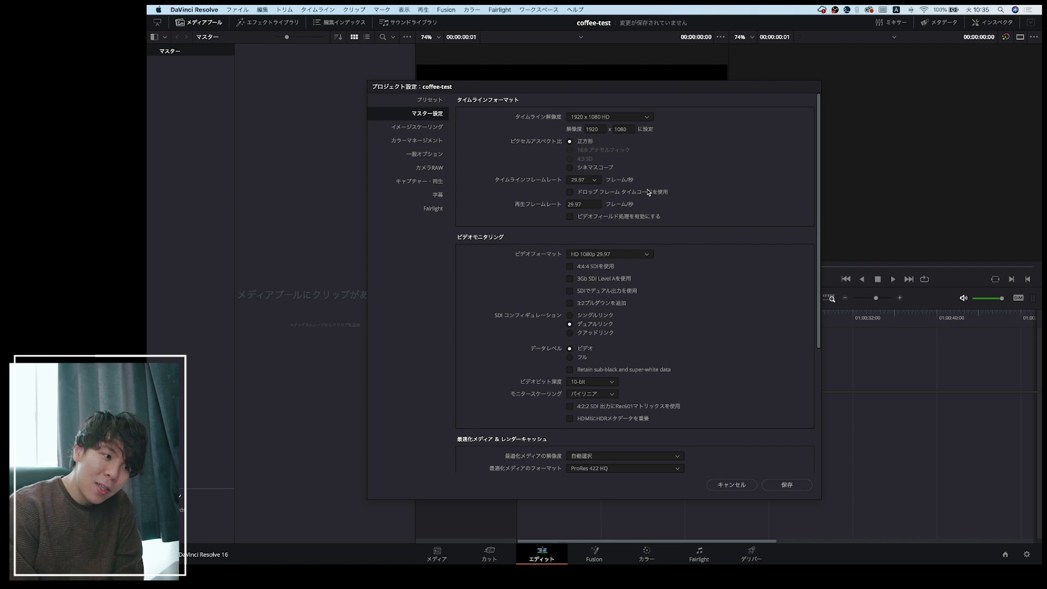
pyautogui.click(582, 180)
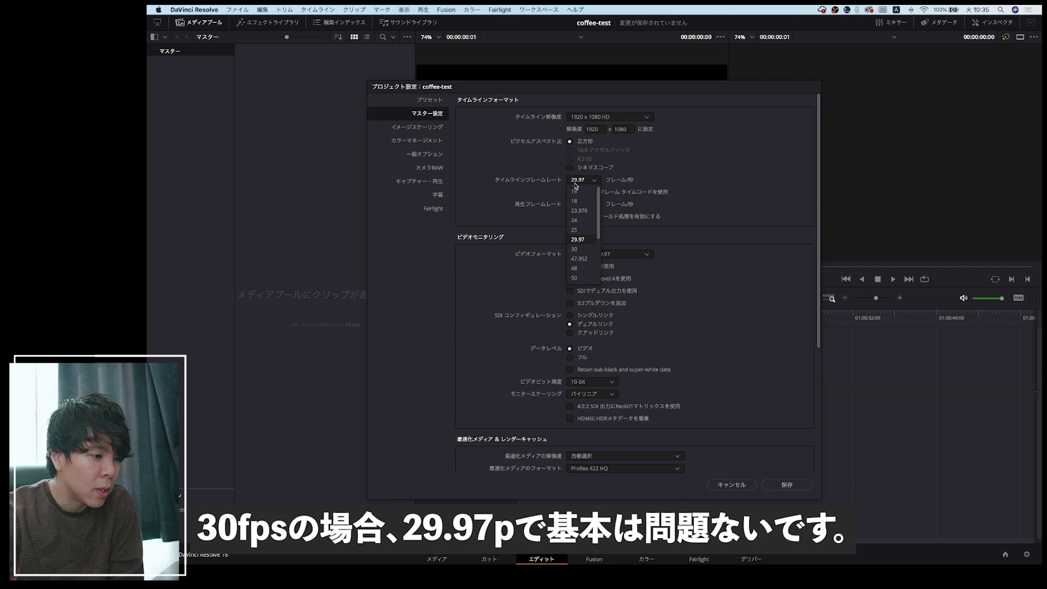
pyautogui.click(634, 203)
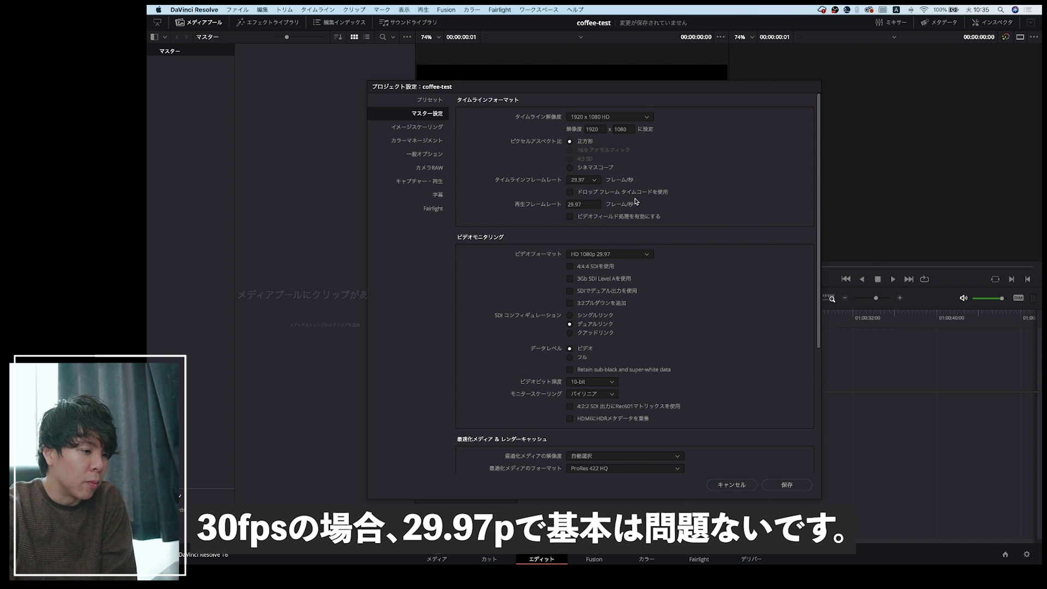
pyautogui.scroll(-5, 692, 267)
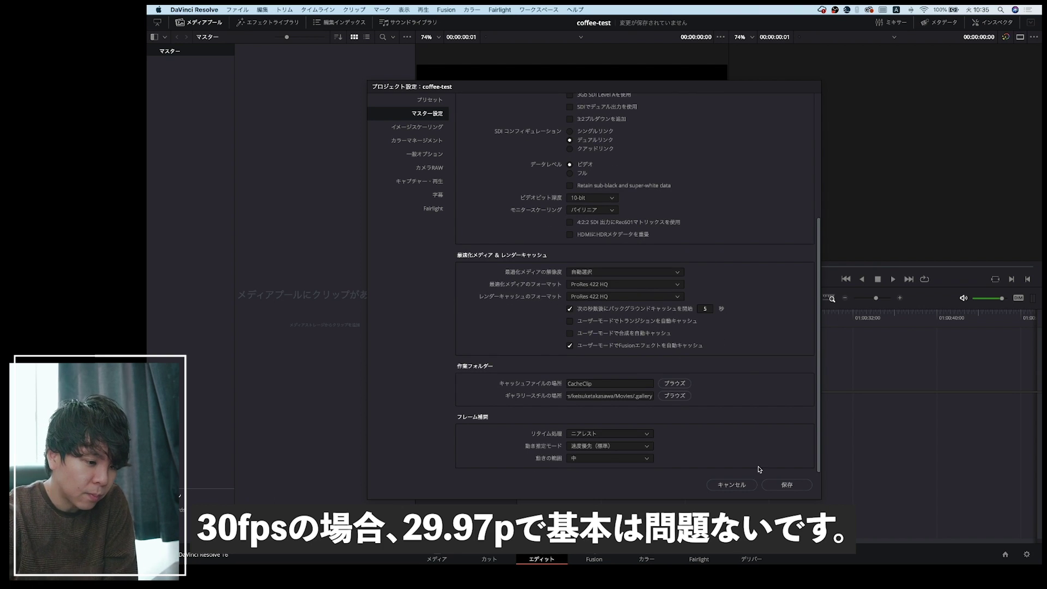
pyautogui.click(792, 485)
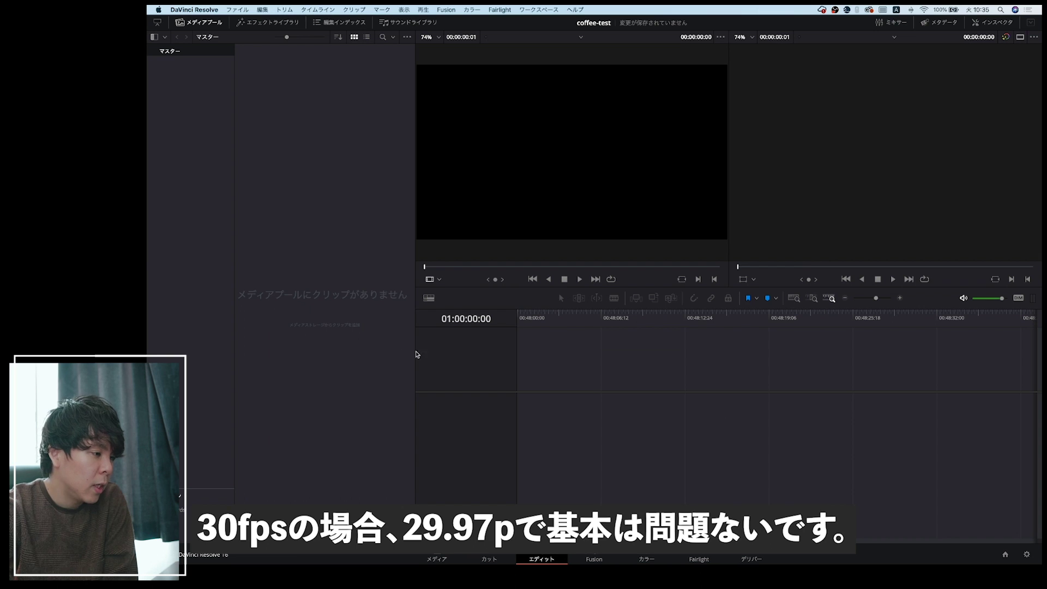
# Import every clip from the coffee folder, choosing Don't Change for the frame rate
pyautogui.rightClick(344, 278)
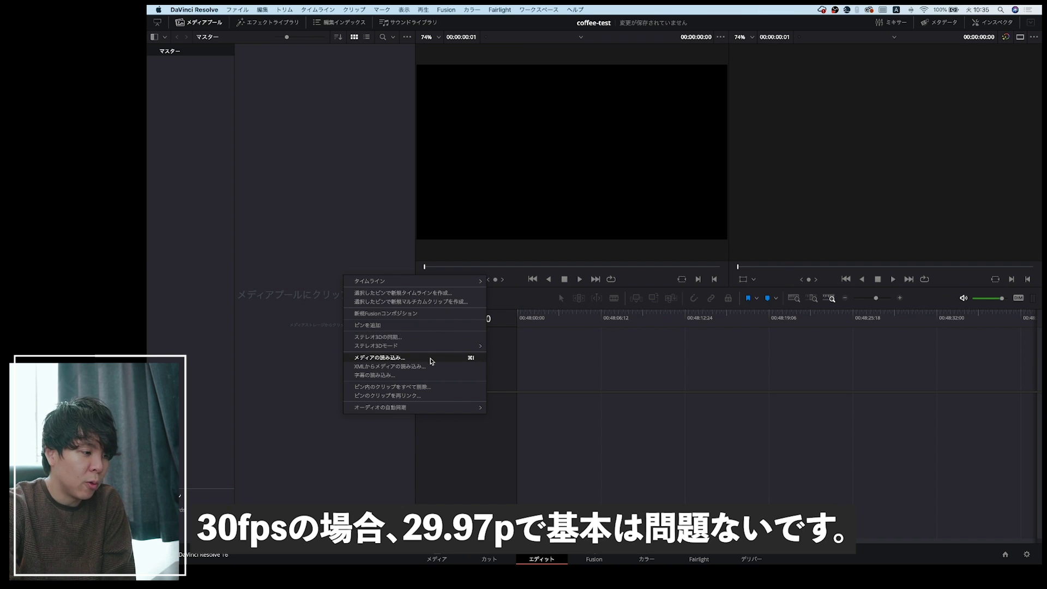
pyautogui.click(431, 358)
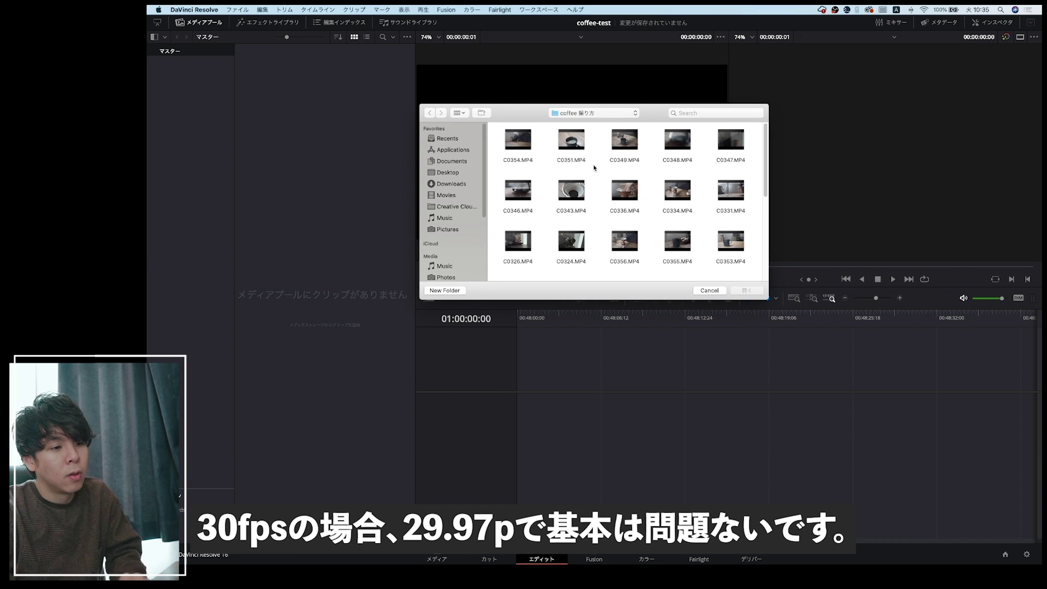
pyautogui.moveTo(510, 136)
pyautogui.press('super+a')
pyautogui.scroll(-5, 654, 229)
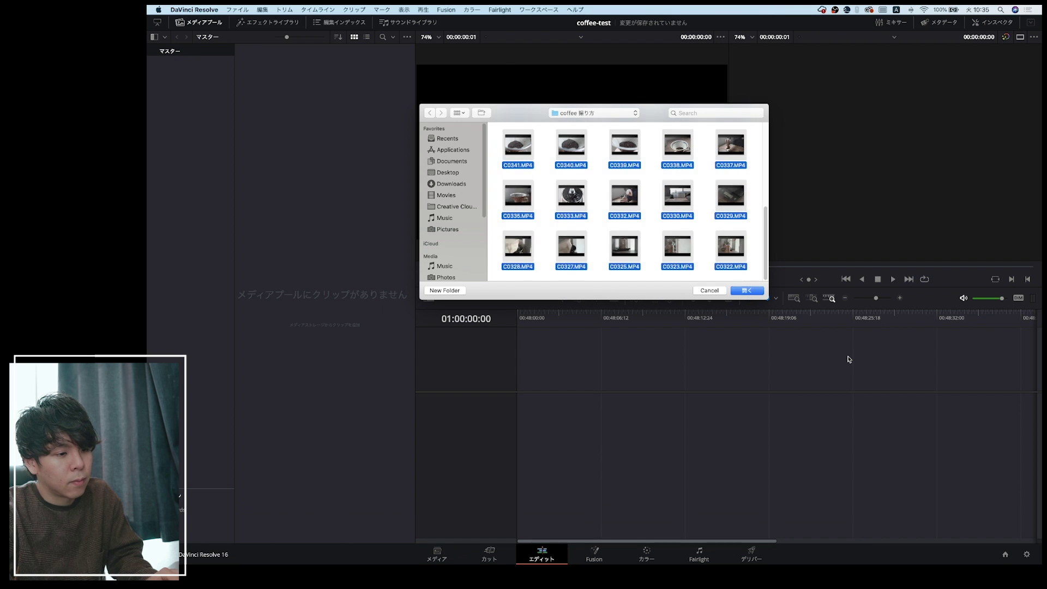
pyautogui.click(756, 294)
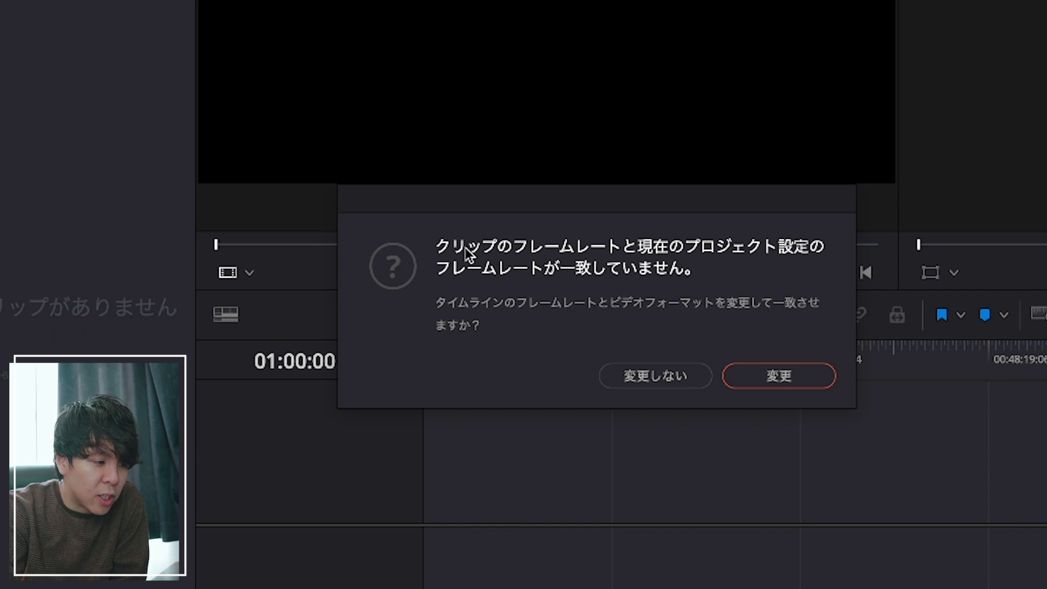
pyautogui.click(671, 376)
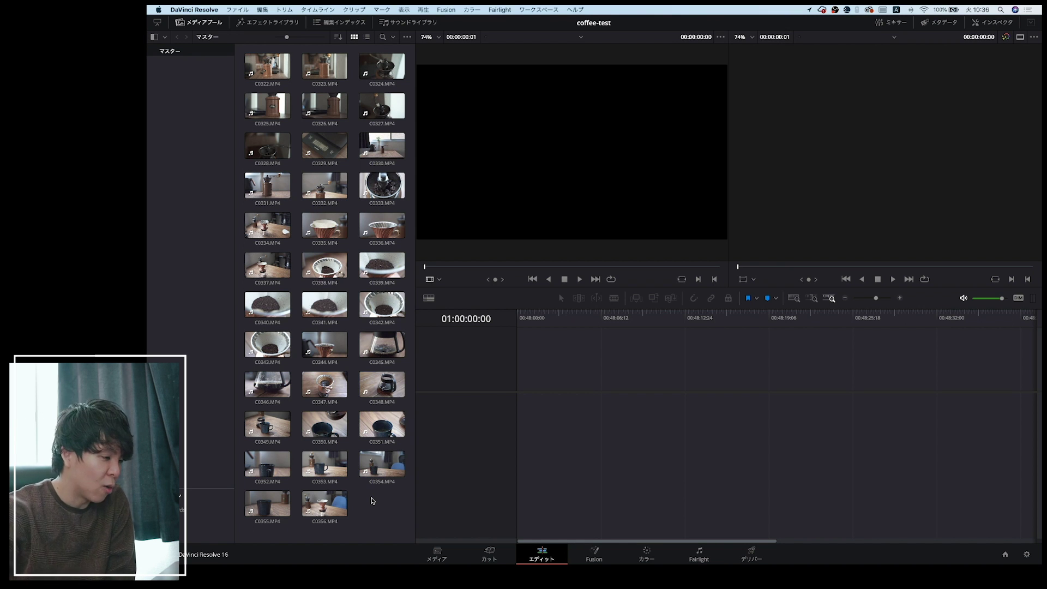
# Place C0334 at the start of a new timeline and trim it to end at 01:00:09:22
pyautogui.click(382, 464)
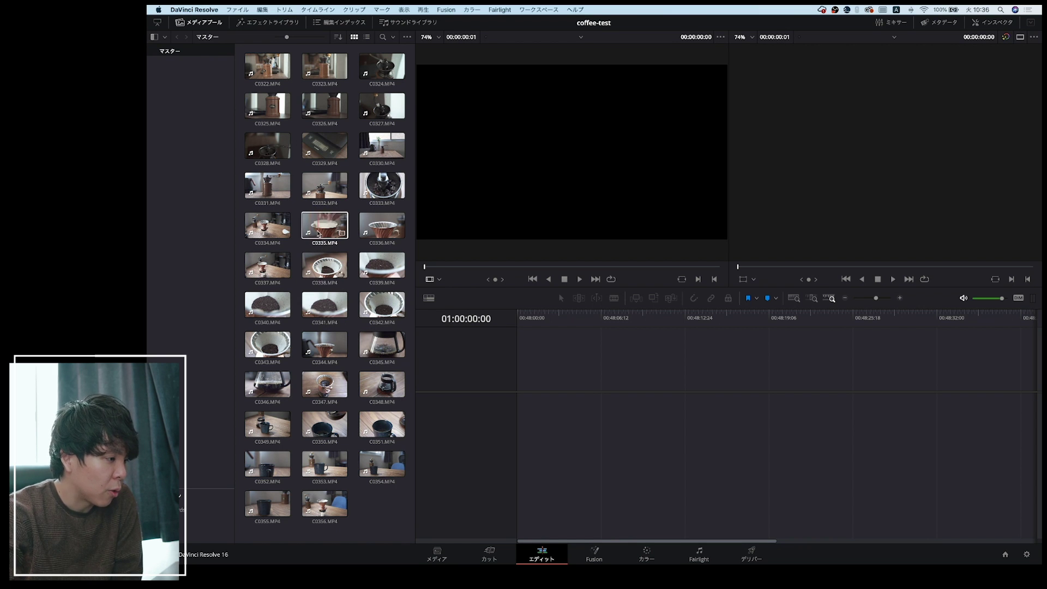
pyautogui.moveTo(262, 220); pyautogui.dragTo(659, 377)
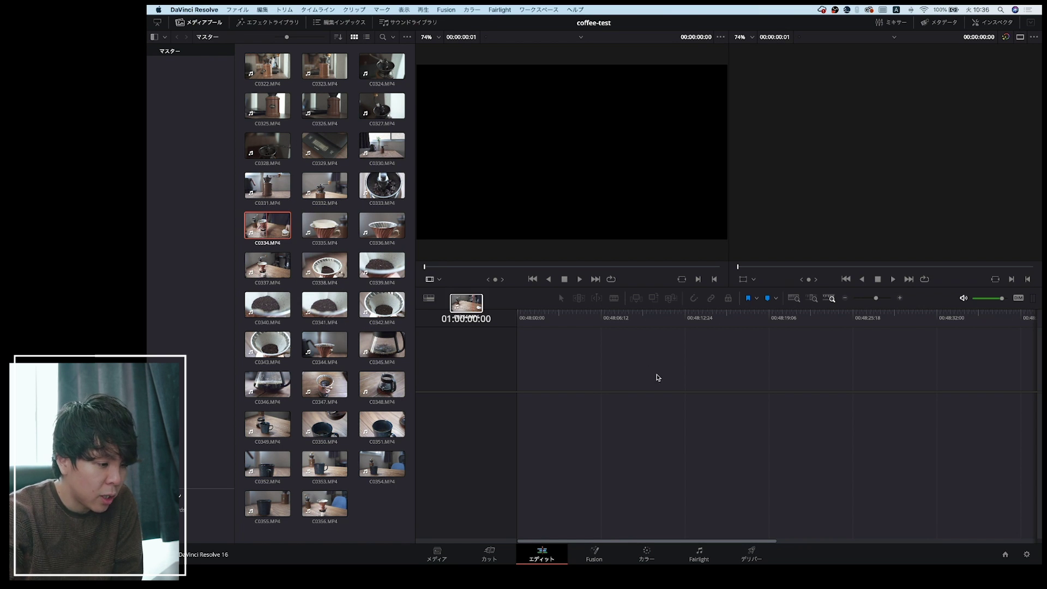
pyautogui.moveTo(584, 394); pyautogui.dragTo(567, 392)
pyautogui.moveTo(565, 316)
pyautogui.mouseDown()
pyautogui.moveTo(540, 318)
pyautogui.moveTo(604, 318)
pyautogui.mouseUp()
pyautogui.moveTo(639, 406); pyautogui.dragTo(603, 406)
# Add C0331 directly after C0334 and shorten its end
pyautogui.moveTo(267, 185); pyautogui.dragTo(602, 429)
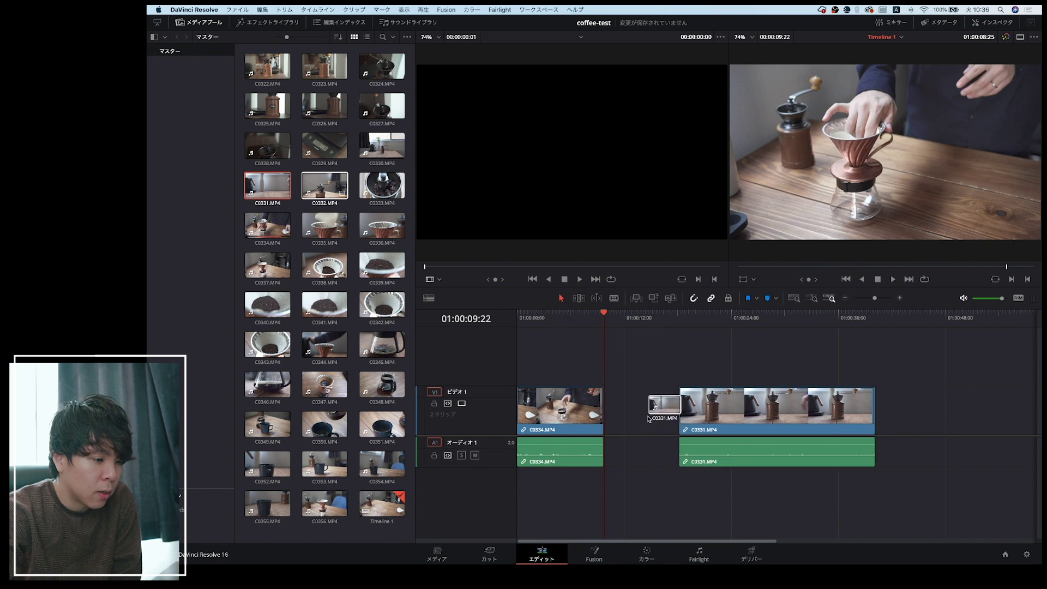
pyautogui.click(723, 316)
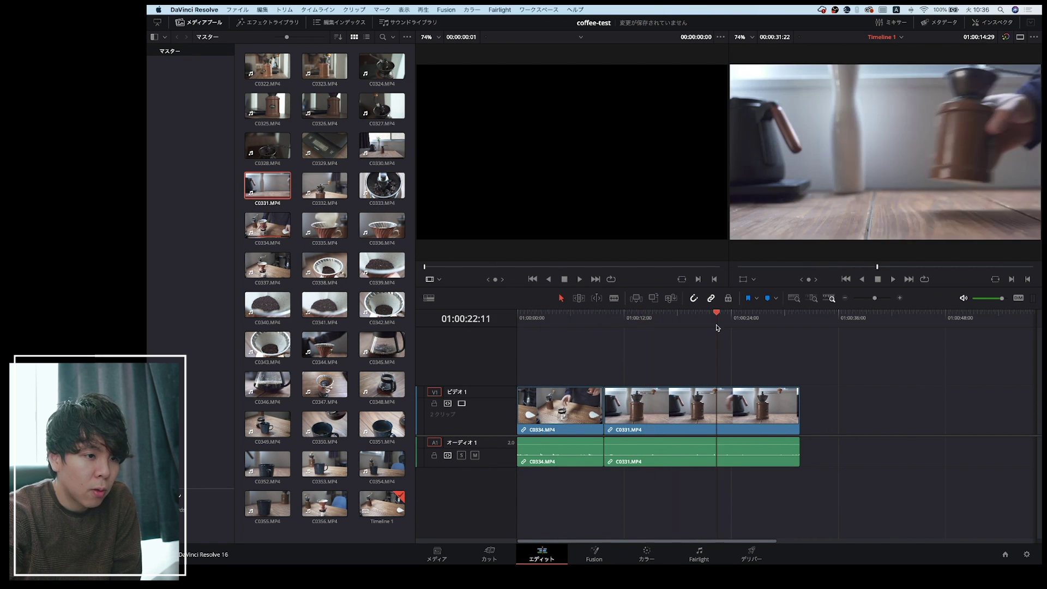
pyautogui.moveTo(726, 332); pyautogui.dragTo(713, 403)
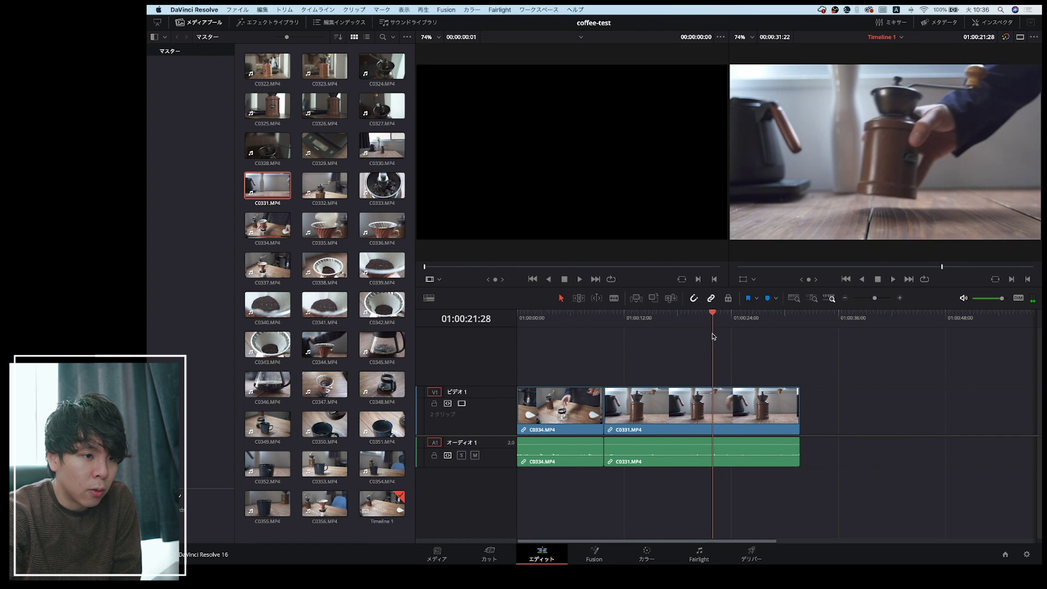
pyautogui.click(713, 404)
pyautogui.press('super+z')
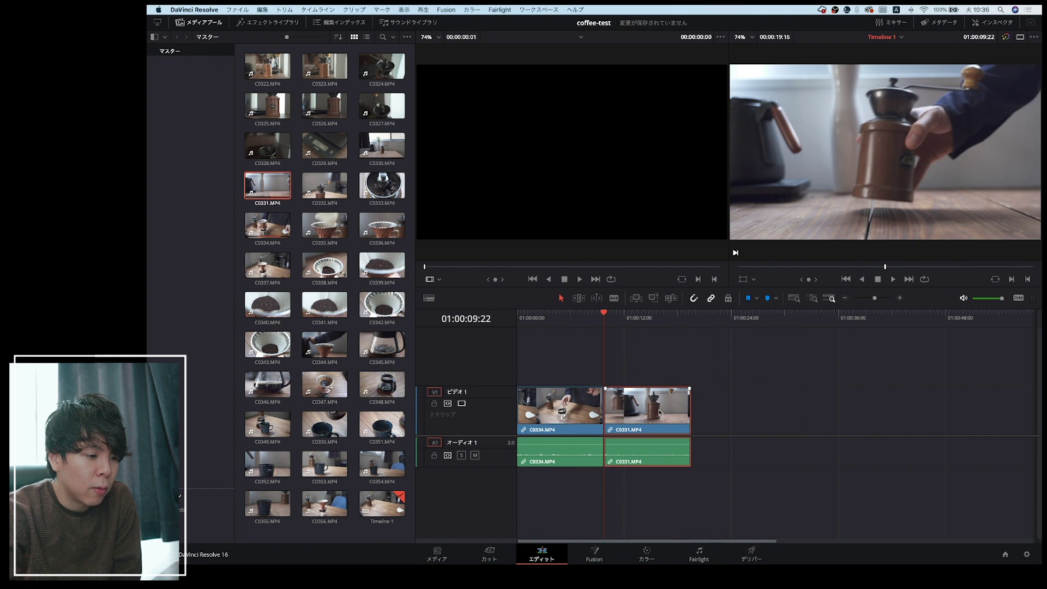
pyautogui.moveTo(615, 314); pyautogui.dragTo(654, 320)
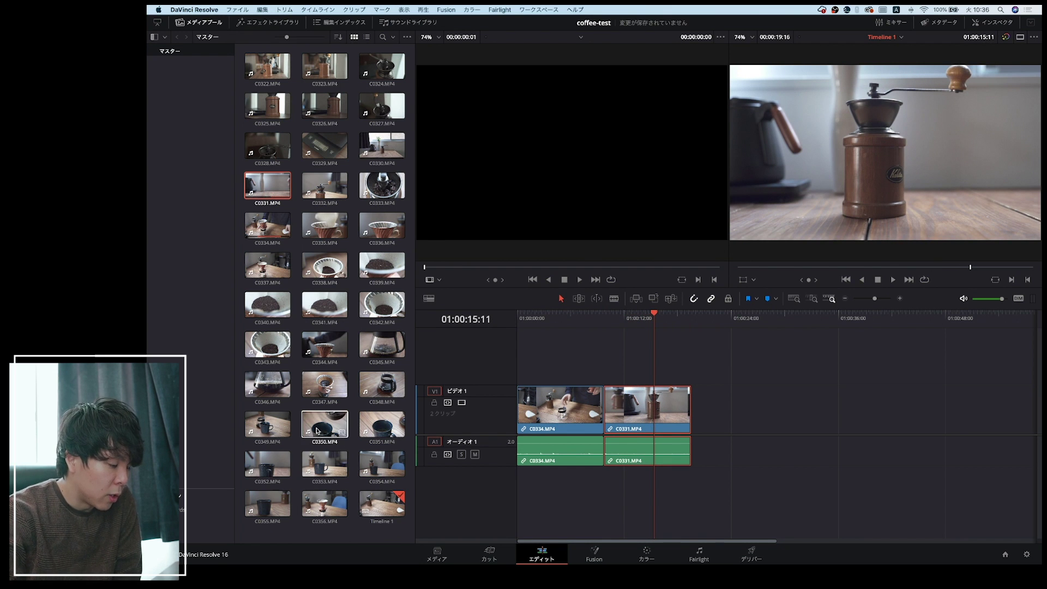
# Append C0333 to the end of the timeline with Shift+F12
pyautogui.click(382, 185)
pyautogui.hotkey('shift', 'F12')
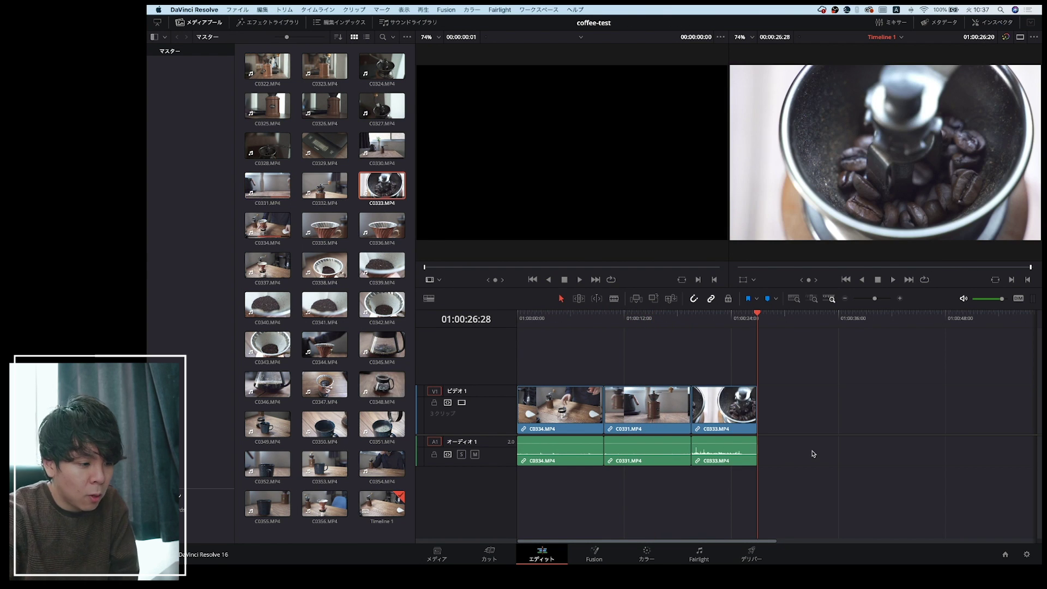
pyautogui.moveTo(814, 454); pyautogui.dragTo(476, 354)
pyautogui.click(818, 363)
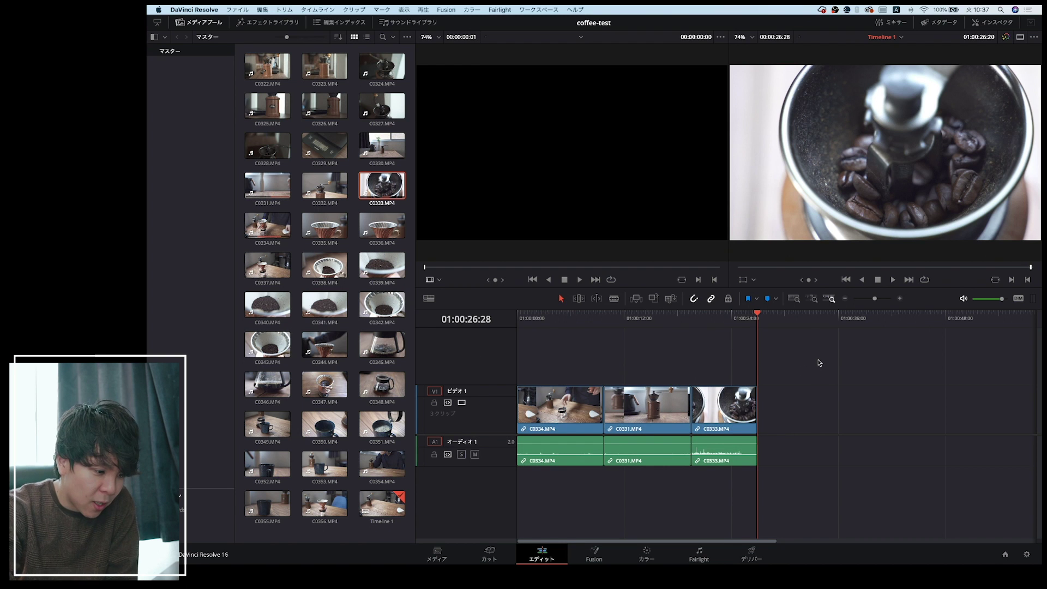
pyautogui.click(648, 552)
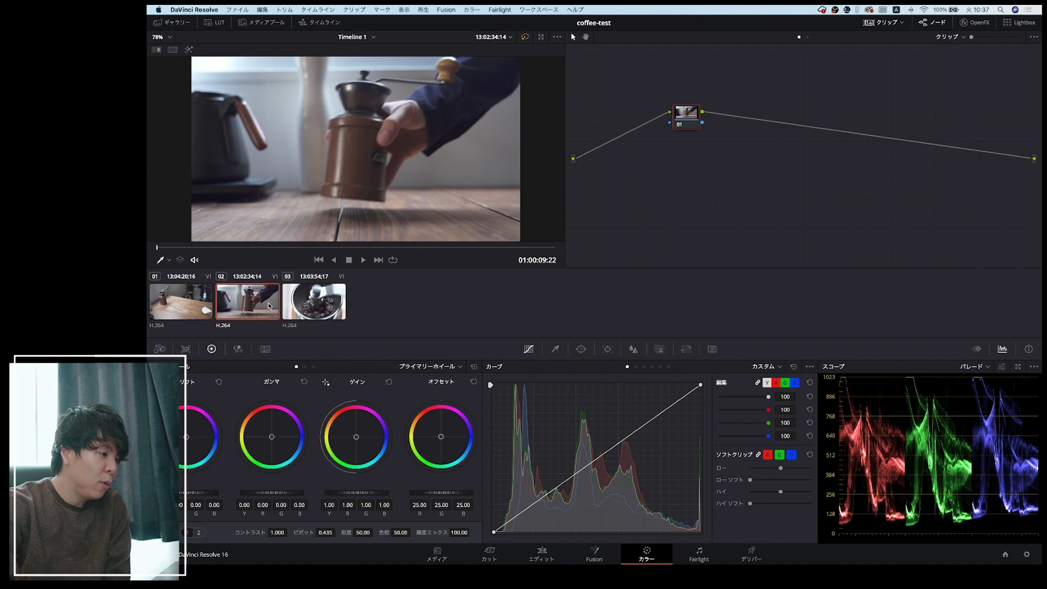
# Drag node 01 onto the straight line joining the node graph's input and output
pyautogui.moveTo(247, 248); pyautogui.dragTo(187, 250)
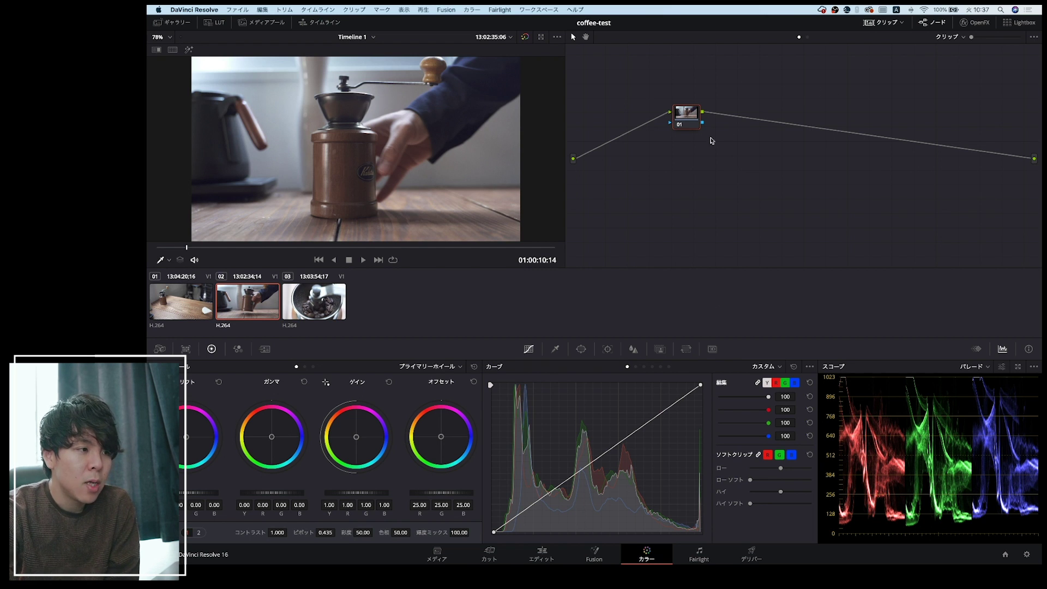
pyautogui.moveTo(682, 120); pyautogui.dragTo(642, 167)
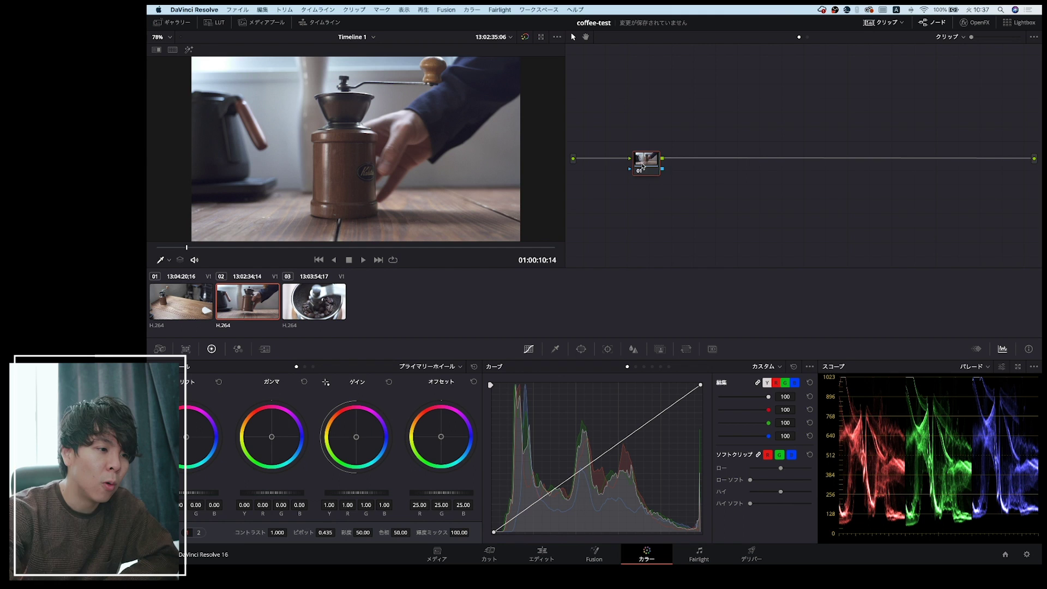
# Add serial nodes 02, 03 and 04 after node 01, the last one with Alt+S
pyautogui.rightClick(644, 166)
pyautogui.click(661, 143)
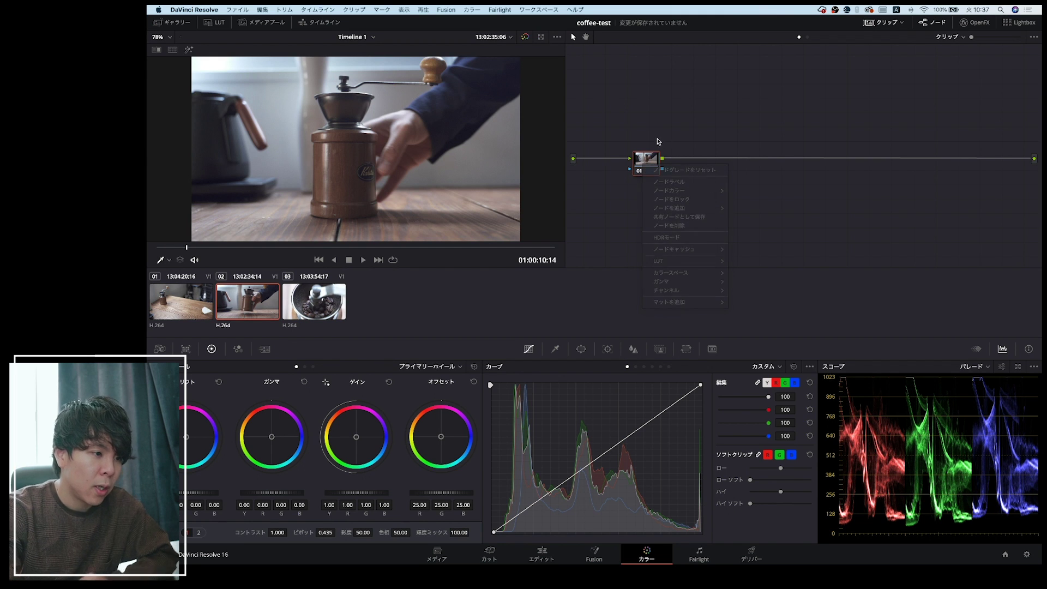
pyautogui.rightClick(653, 160)
pyautogui.moveTo(693, 202)
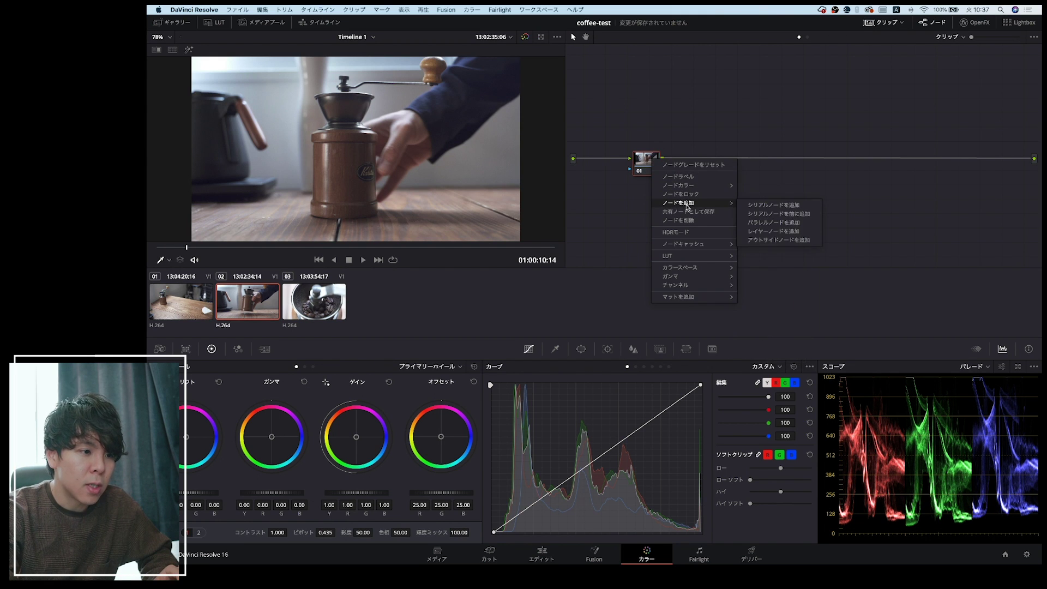
pyautogui.click(795, 206)
pyautogui.rightClick(686, 162)
pyautogui.moveTo(731, 205)
pyautogui.click(787, 209)
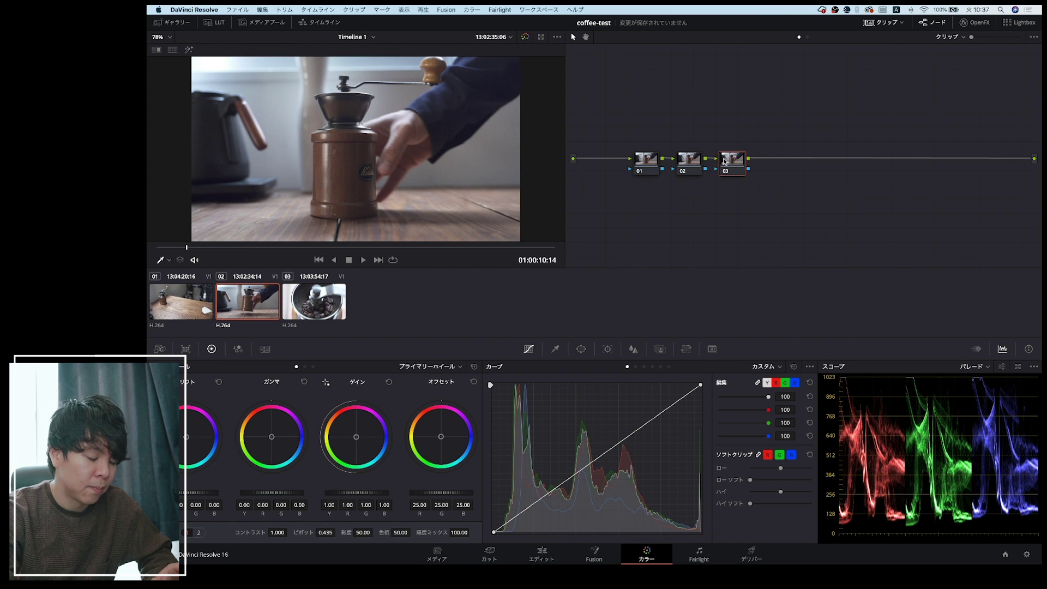
pyautogui.hotkey('alt', 's')
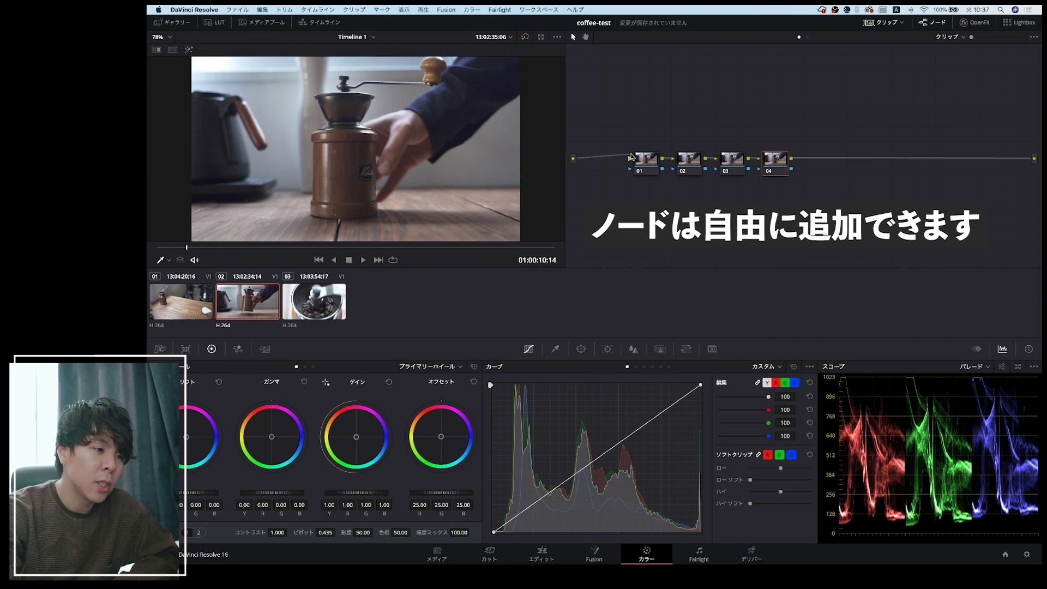
# Switch node 03 off and back on so all four nodes stay enabled
pyautogui.click(651, 160)
pyautogui.click(689, 164)
pyautogui.click(652, 162)
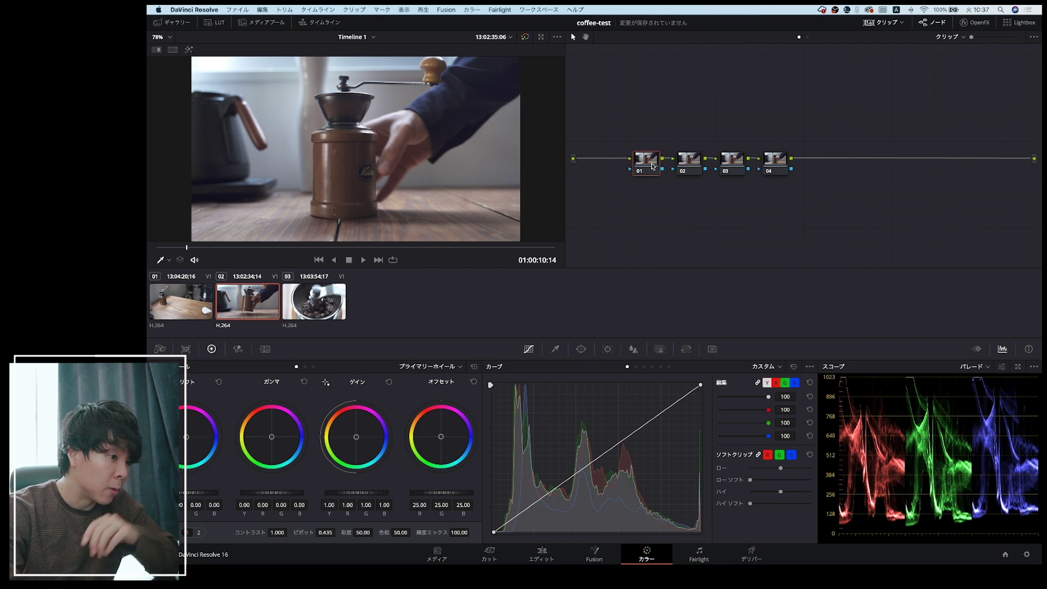
pyautogui.click(691, 169)
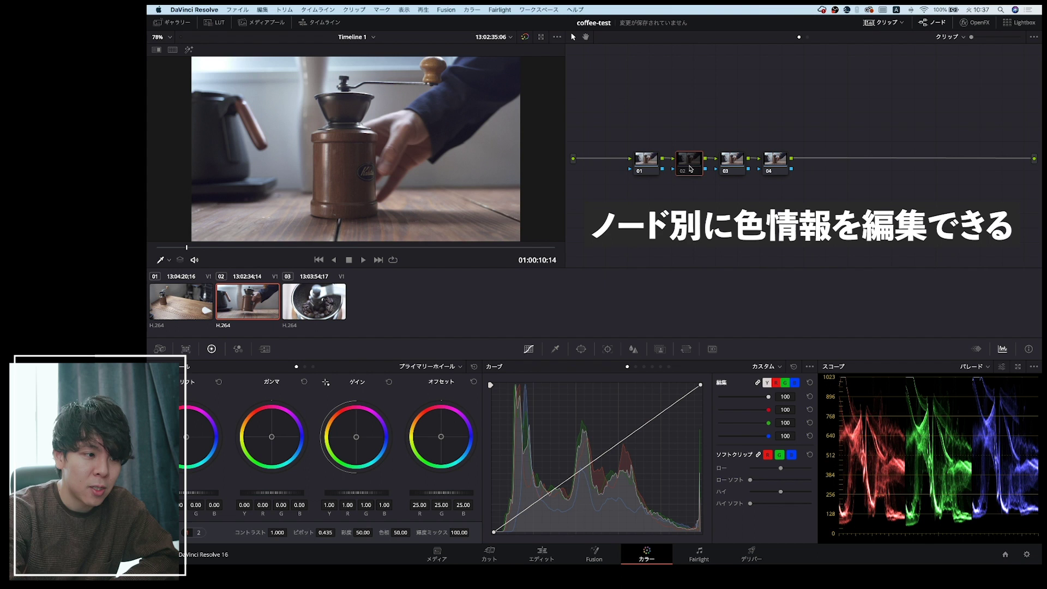
pyautogui.click(732, 168)
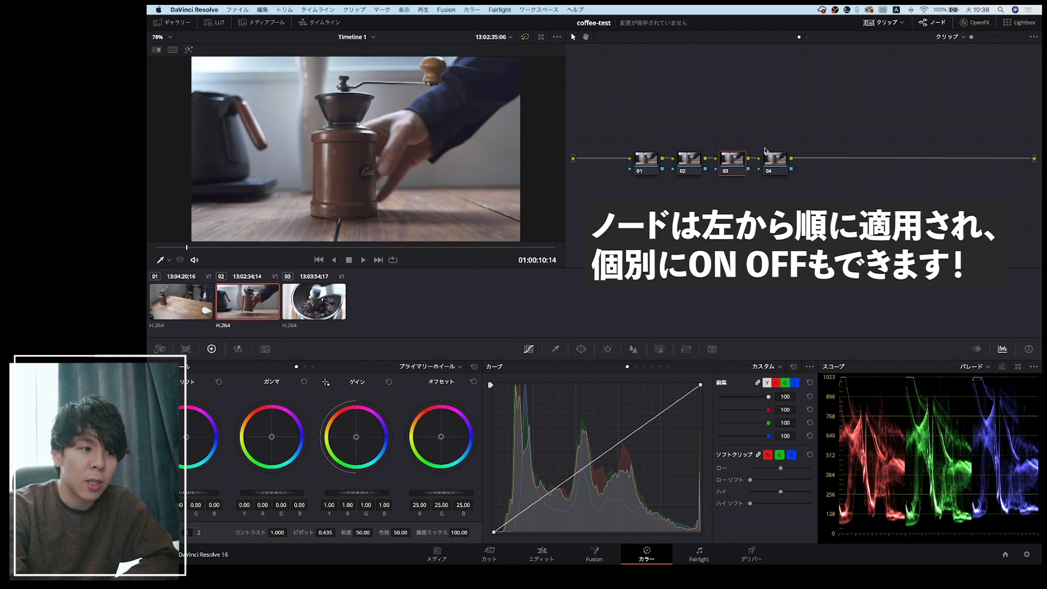
pyautogui.click(733, 170)
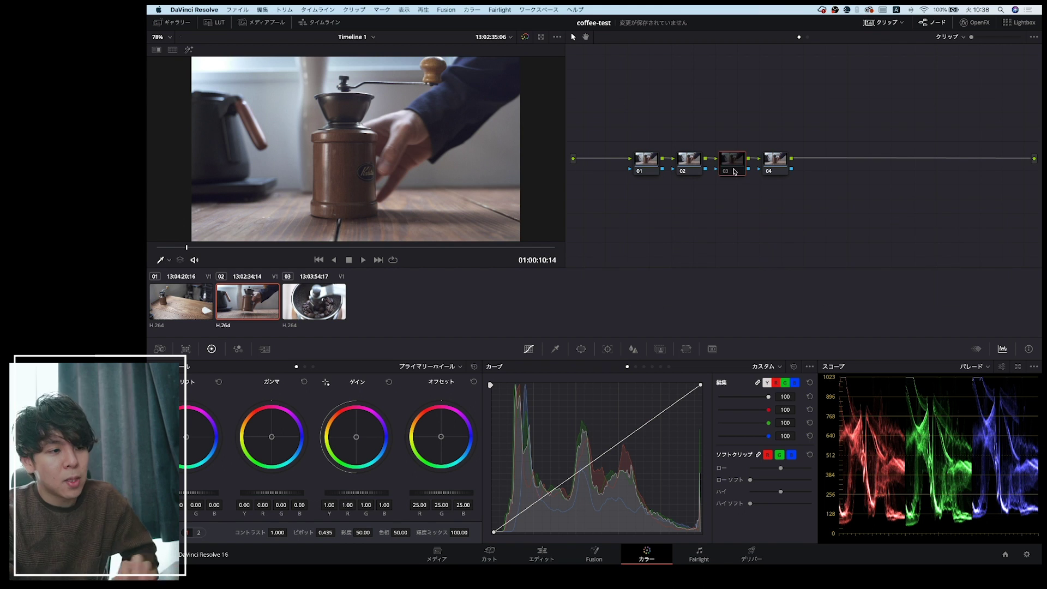
pyautogui.moveTo(735, 172); pyautogui.dragTo(731, 165)
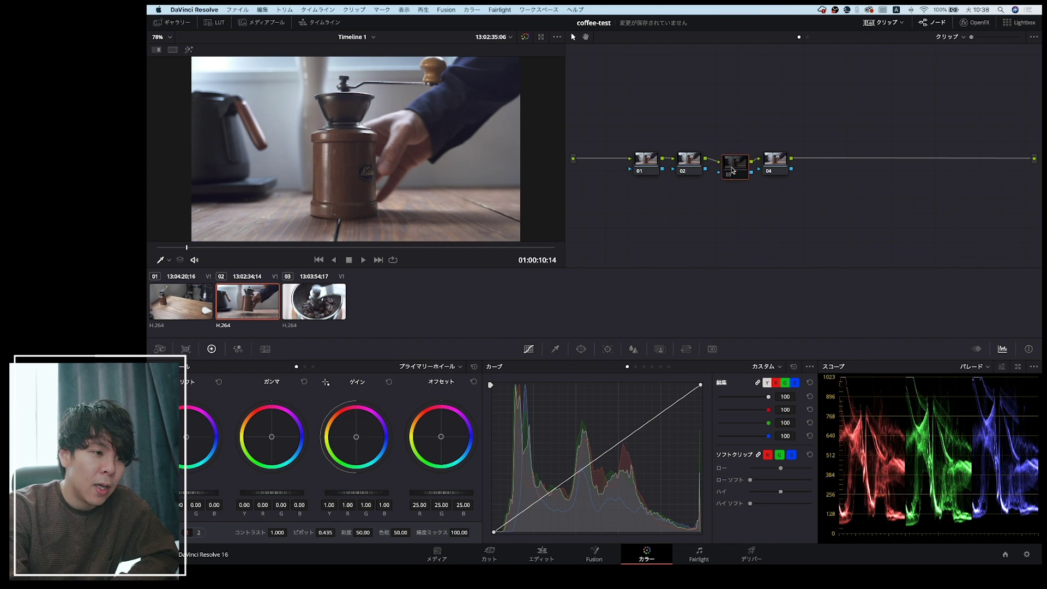
pyautogui.click(727, 171)
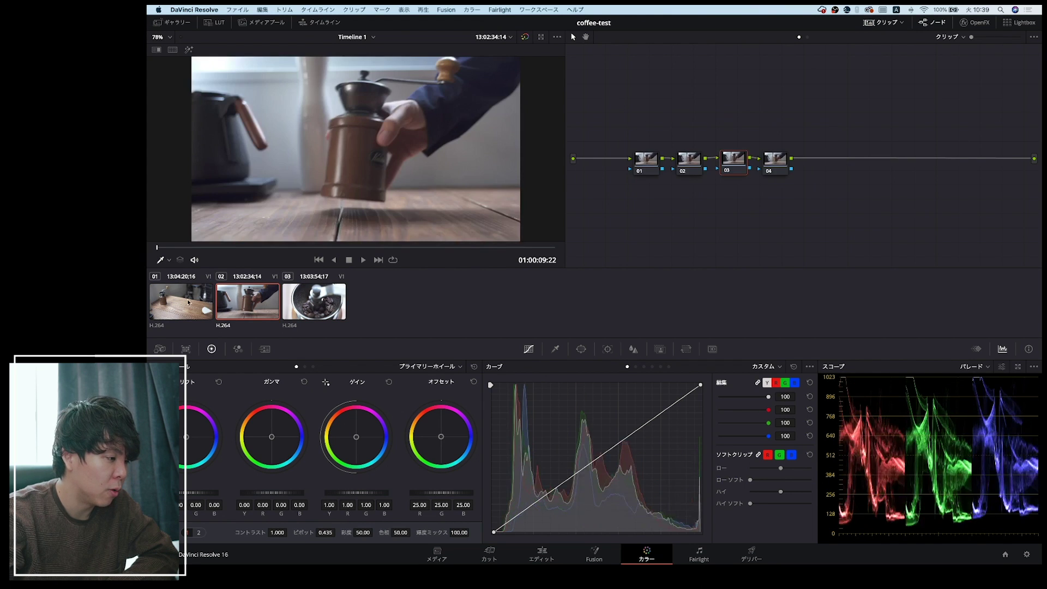
# Select clip 03, the beans-in-grinder close-up, and open the Workspace menu
pyautogui.click(188, 302)
pyautogui.click(247, 301)
pyautogui.click(322, 308)
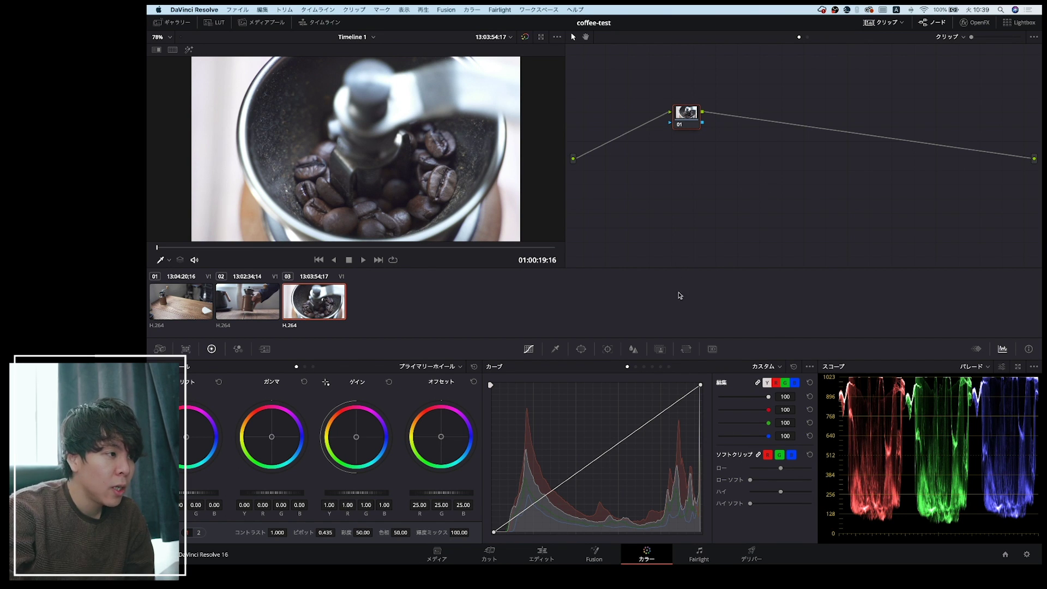
pyautogui.click(522, 10)
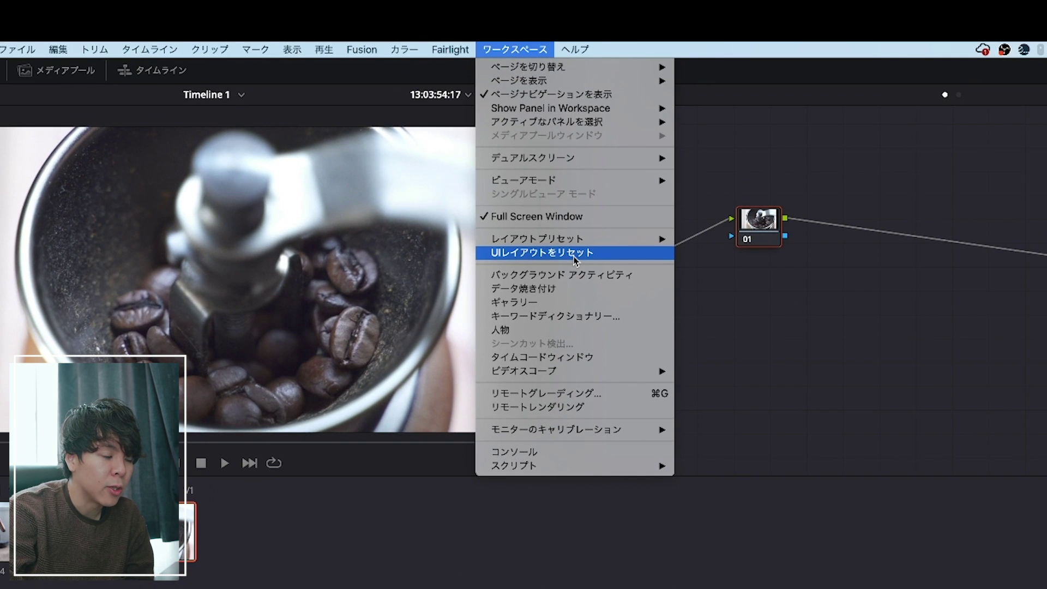
# Reset the UI layout, hide the gallery, widen the node editor, show RGB parade, hide the mini timeline
pyautogui.click(576, 259)
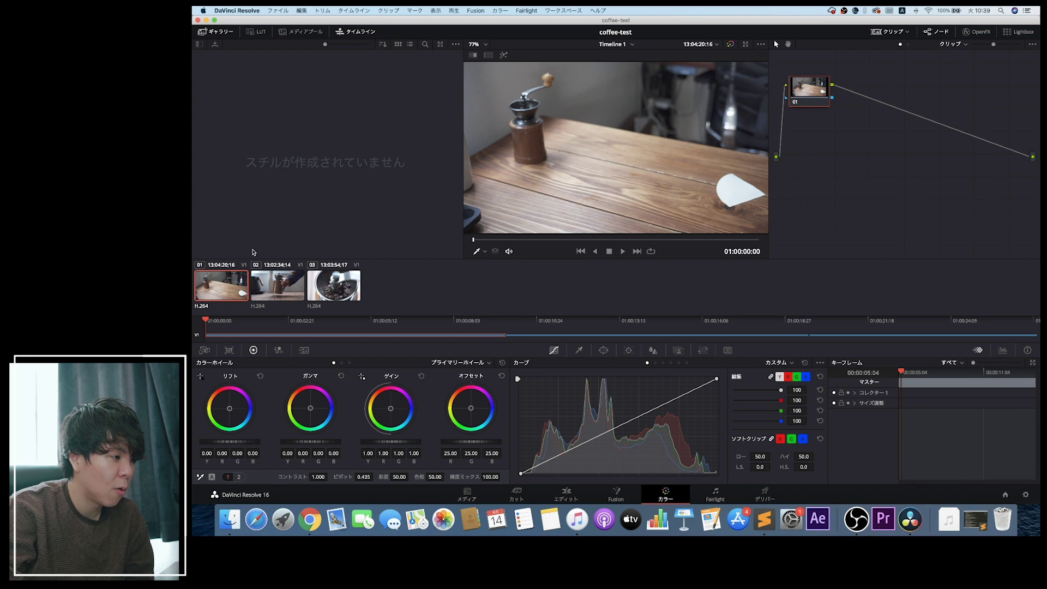
pyautogui.click(222, 31)
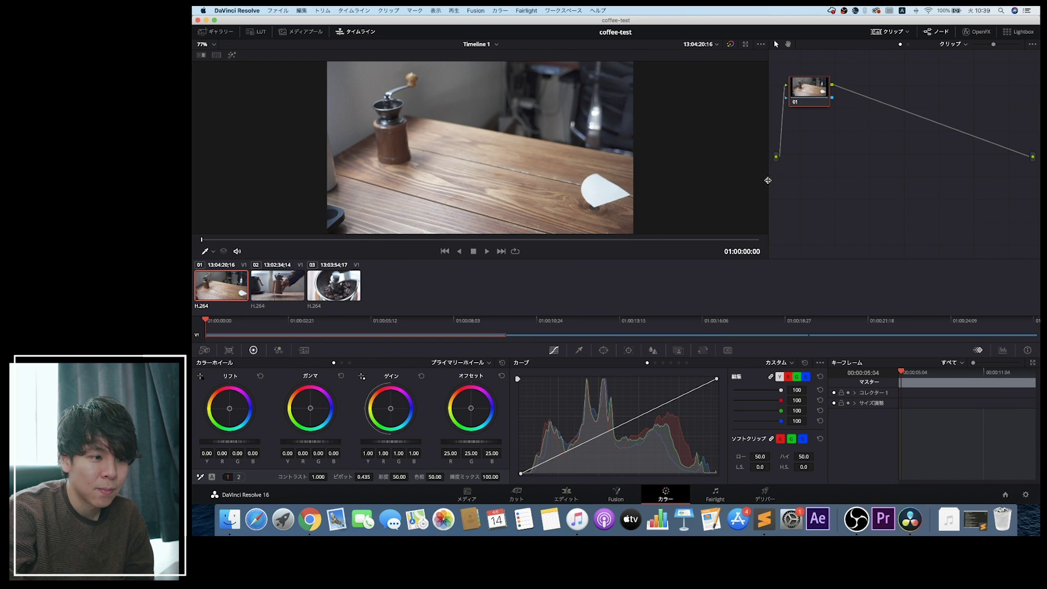
pyautogui.moveTo(768, 180); pyautogui.dragTo(578, 180)
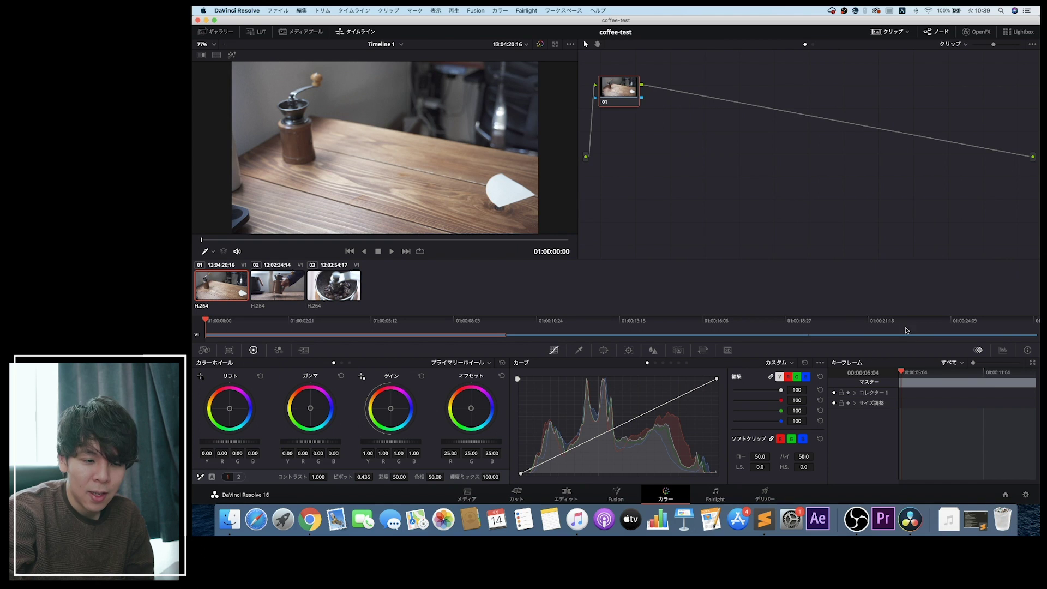
pyautogui.click(1007, 351)
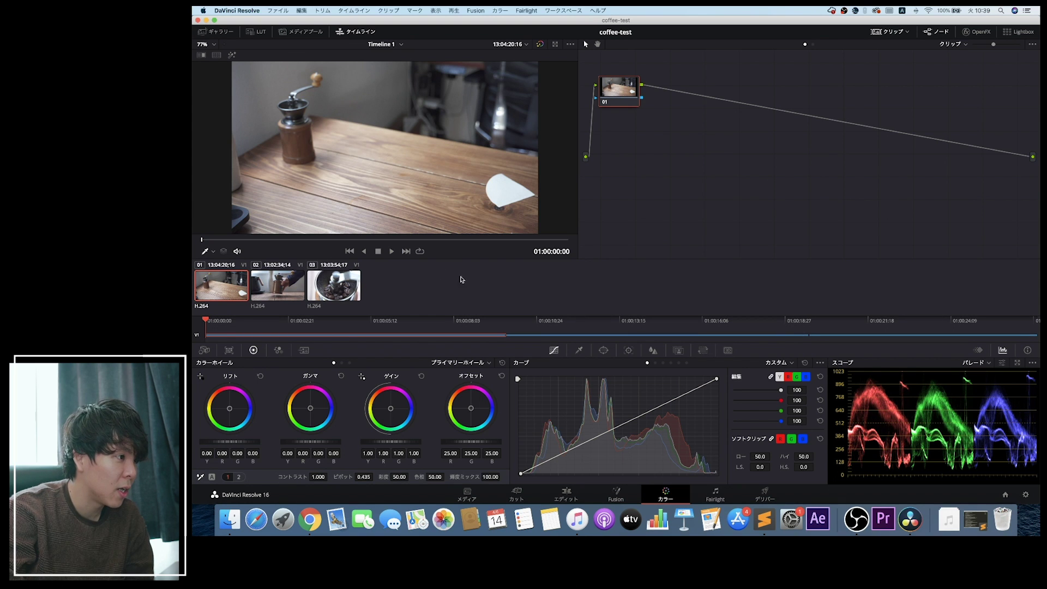
pyautogui.click(360, 31)
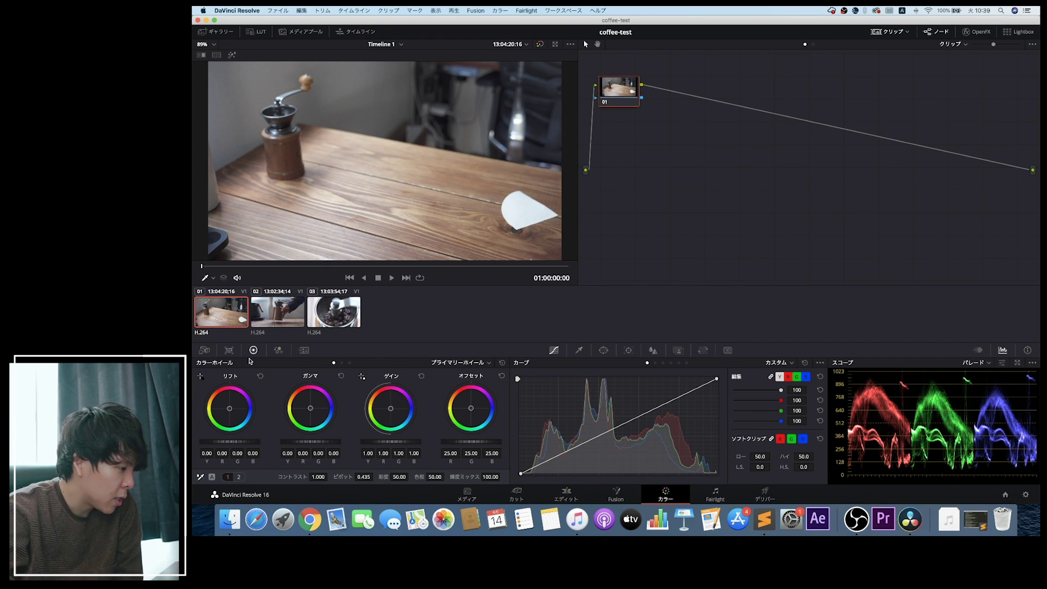
# Cycle through every palette from Camera RAW to Sizing, then return to Curves and Color Wheels
pyautogui.click(206, 350)
pyautogui.click(228, 350)
pyautogui.click(254, 350)
pyautogui.click(278, 351)
pyautogui.click(304, 350)
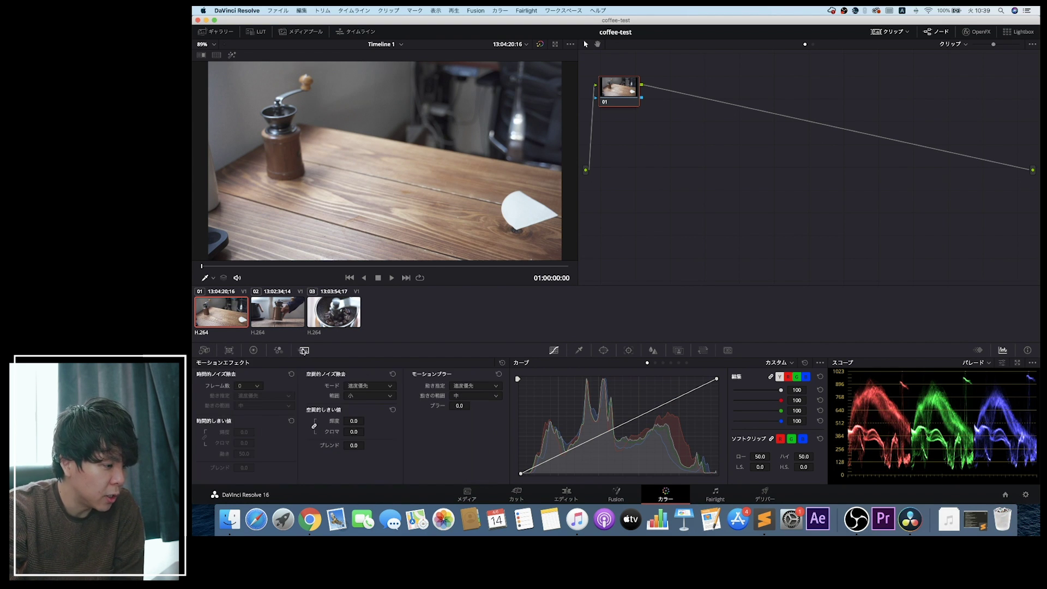
pyautogui.click(578, 351)
pyautogui.click(604, 350)
pyautogui.click(628, 350)
pyautogui.click(653, 350)
pyautogui.click(678, 350)
pyautogui.click(703, 350)
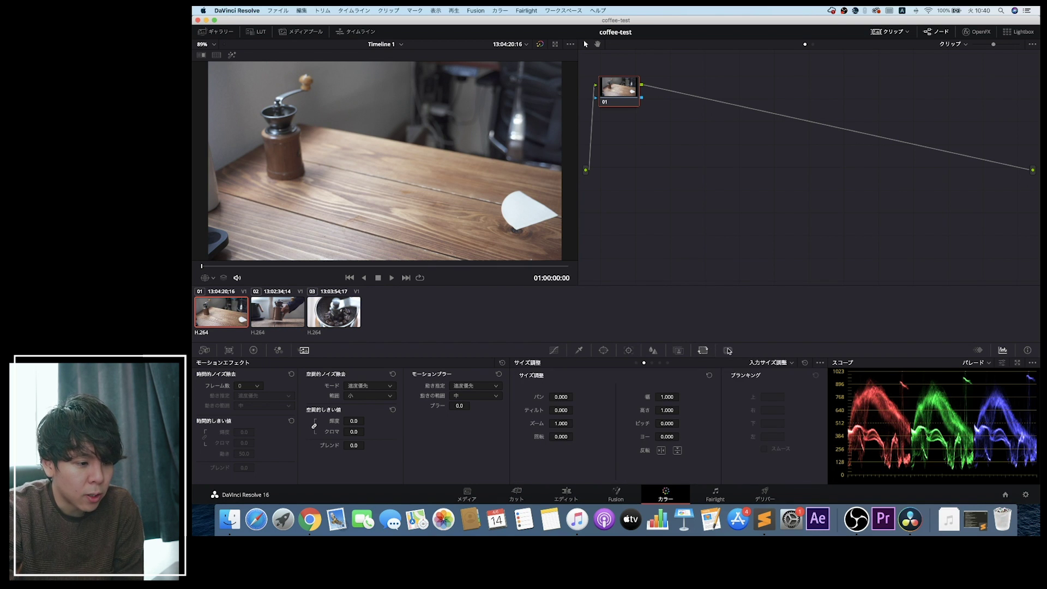
pyautogui.click(553, 351)
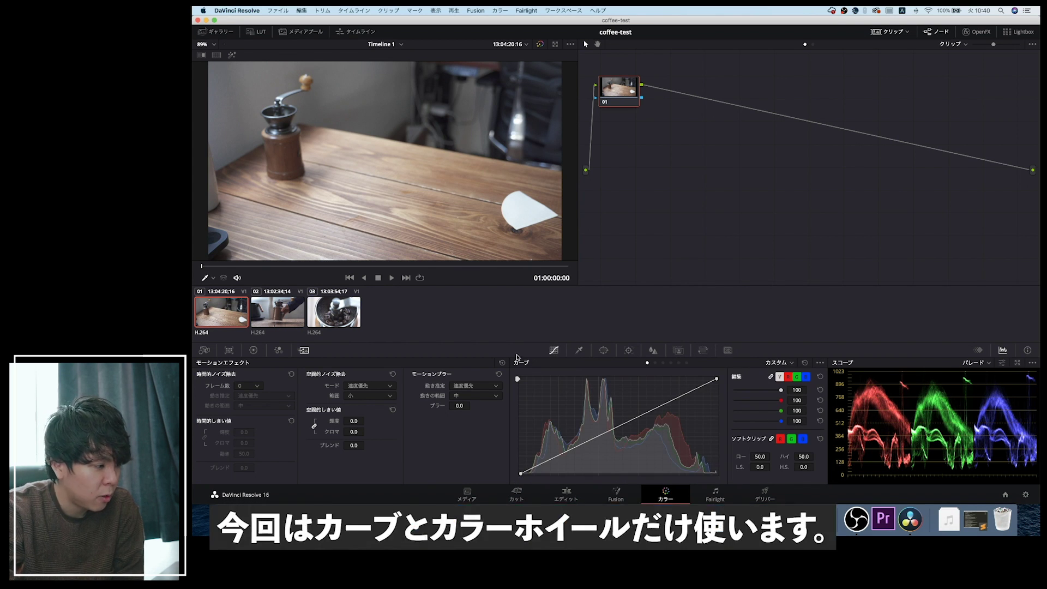
pyautogui.click(255, 351)
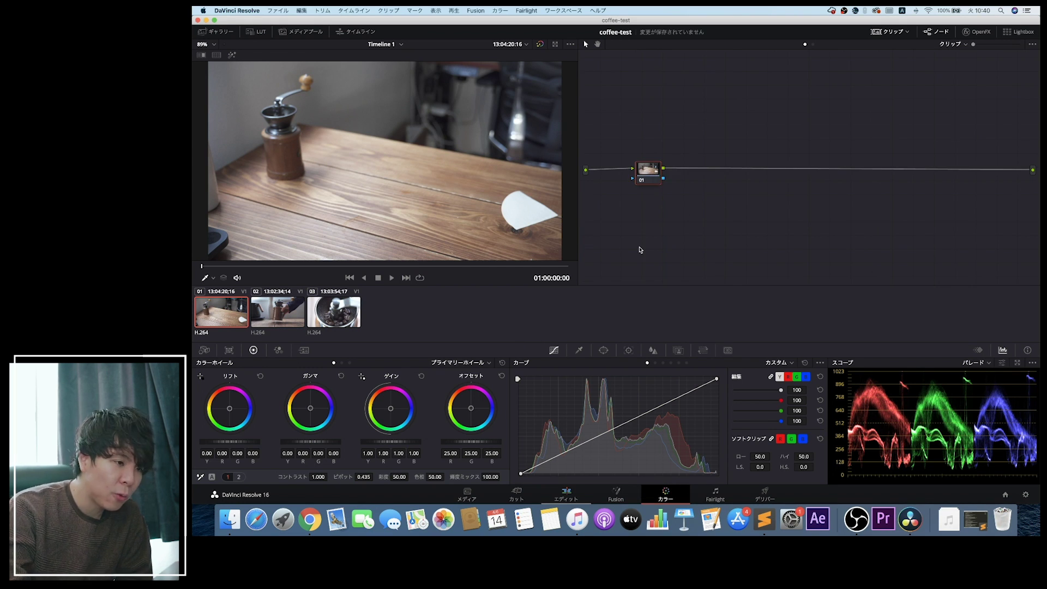
# Add serial node 02 after node 01 in the first clip's node graph
pyautogui.rightClick(645, 177)
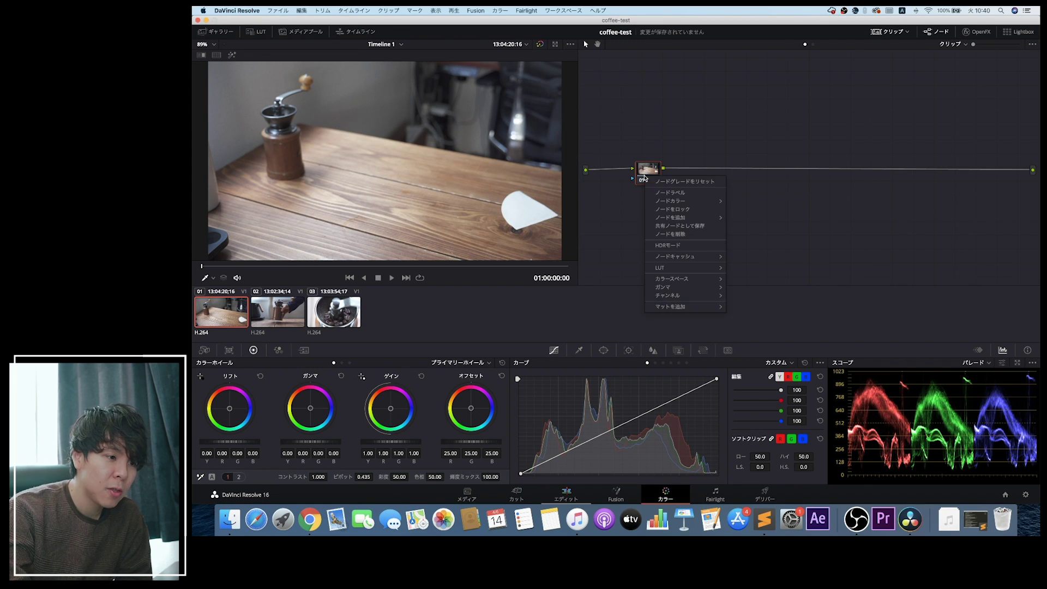
pyautogui.moveTo(690, 218)
pyautogui.click(745, 224)
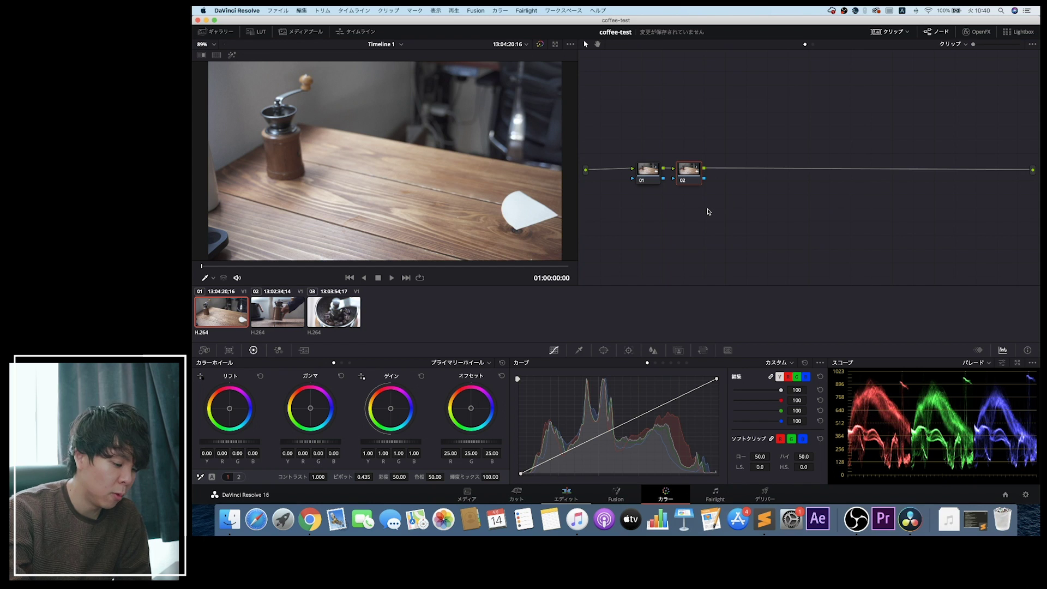
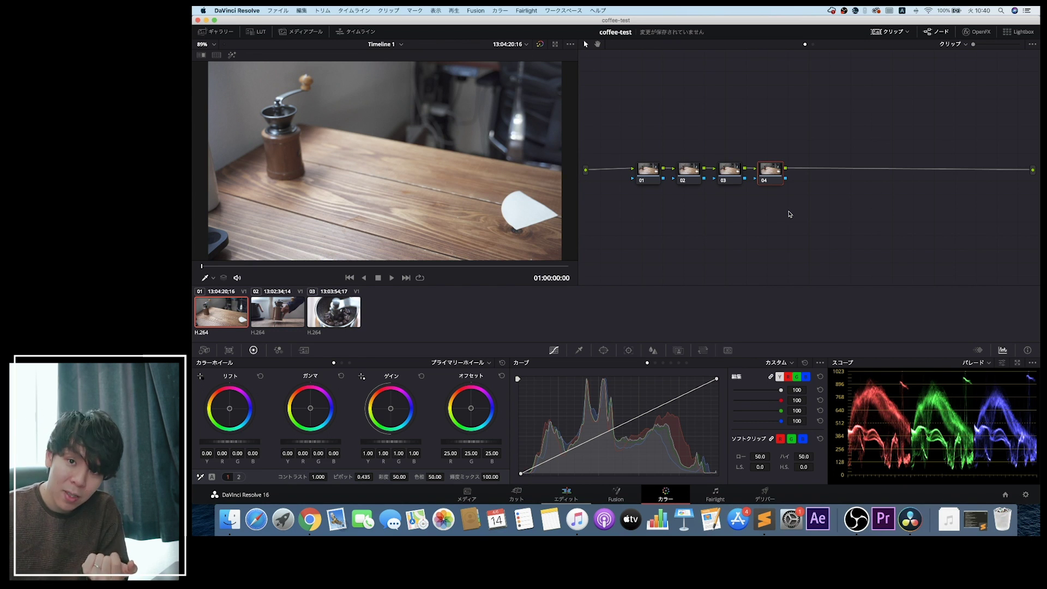
# Toggle node 02's correction off and back on to check its effect
pyautogui.click(696, 171)
pyautogui.moveTo(696, 171); pyautogui.dragTo(691, 168)
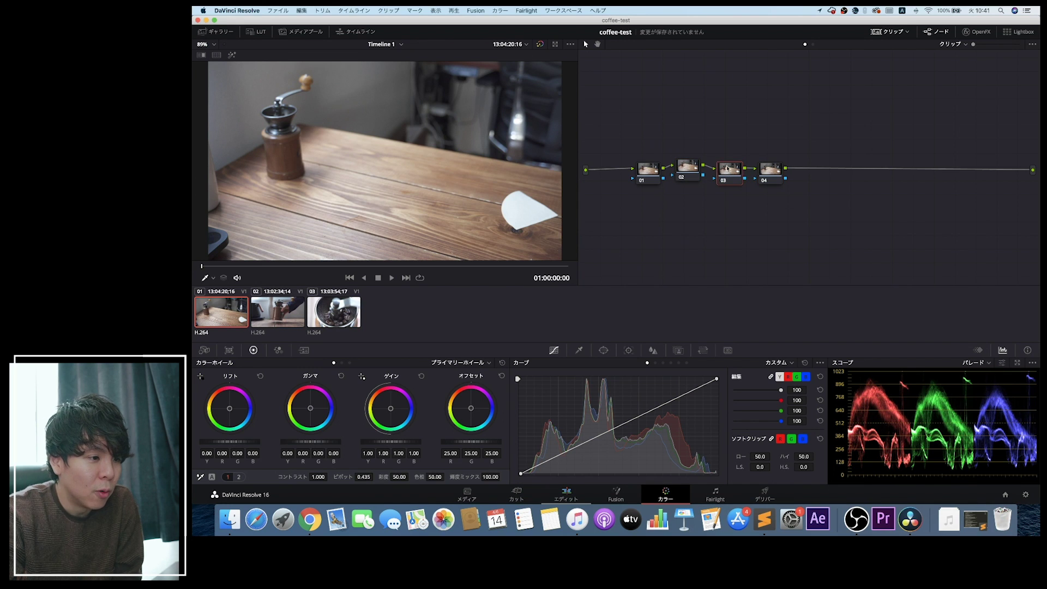
pyautogui.click(688, 168)
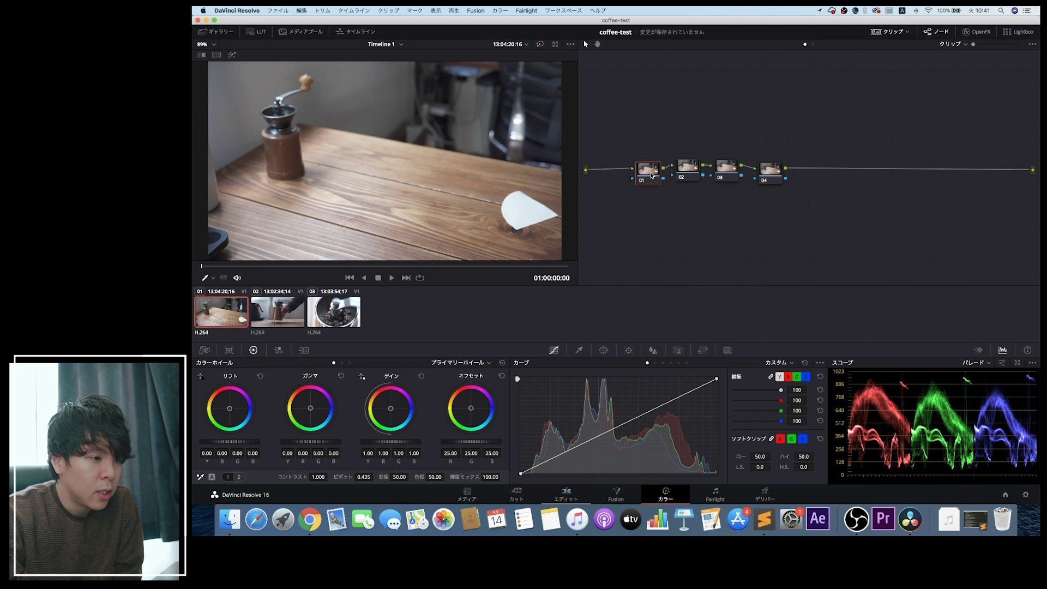
pyautogui.click(687, 176)
pyautogui.click(722, 166)
pyautogui.click(685, 178)
pyautogui.rightClick(655, 173)
pyautogui.moveTo(683, 192)
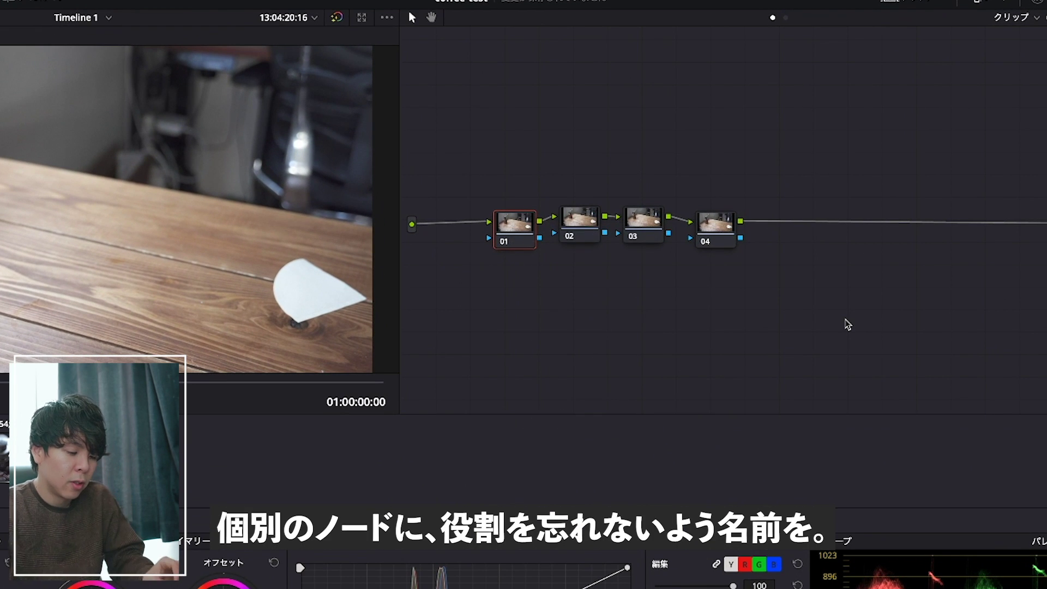
# Label node 02 'wb', node 03 'sat' and node 04 'color' through Node Label
pyautogui.click(579, 221)
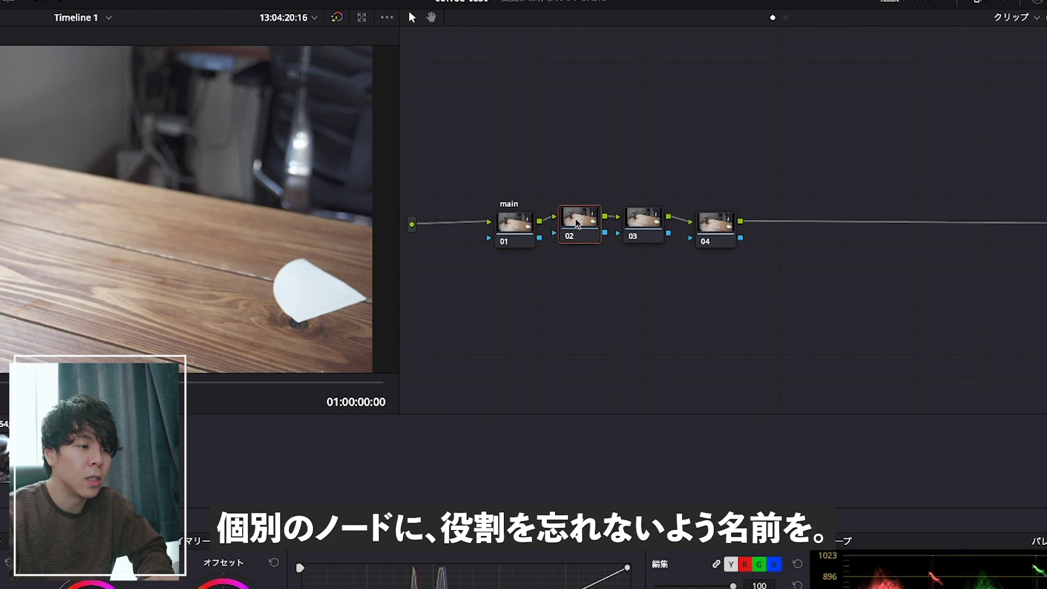
pyautogui.rightClick(578, 222)
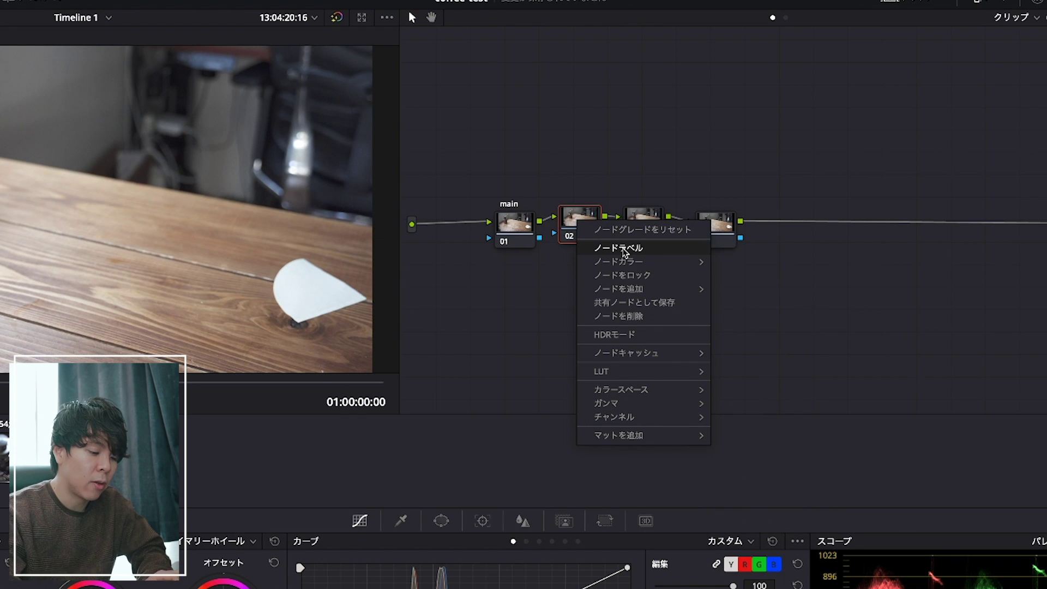
pyautogui.click(625, 252)
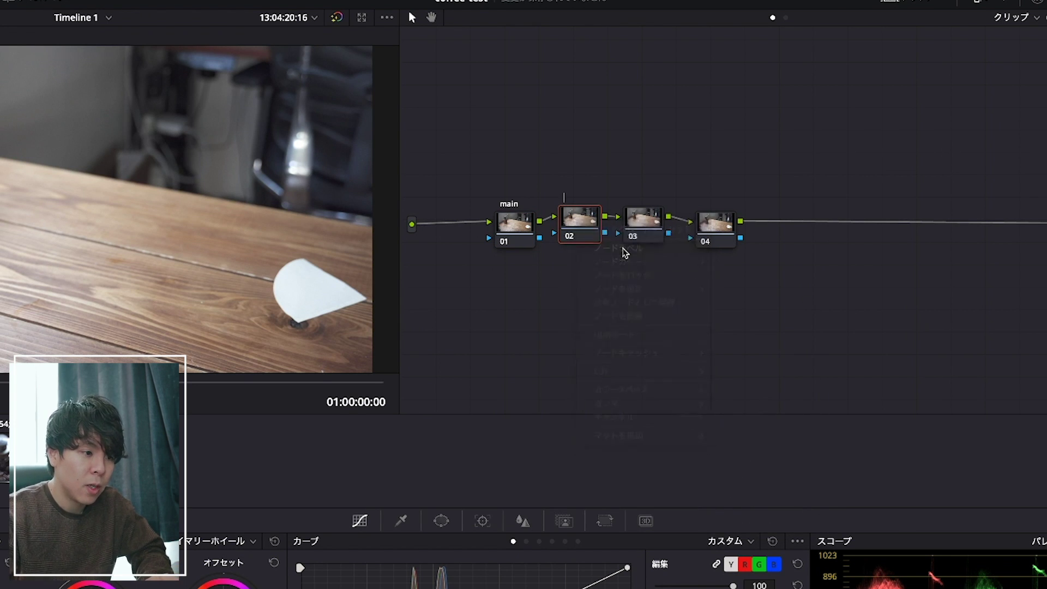
pyautogui.write('wb')
pyautogui.press('Return')
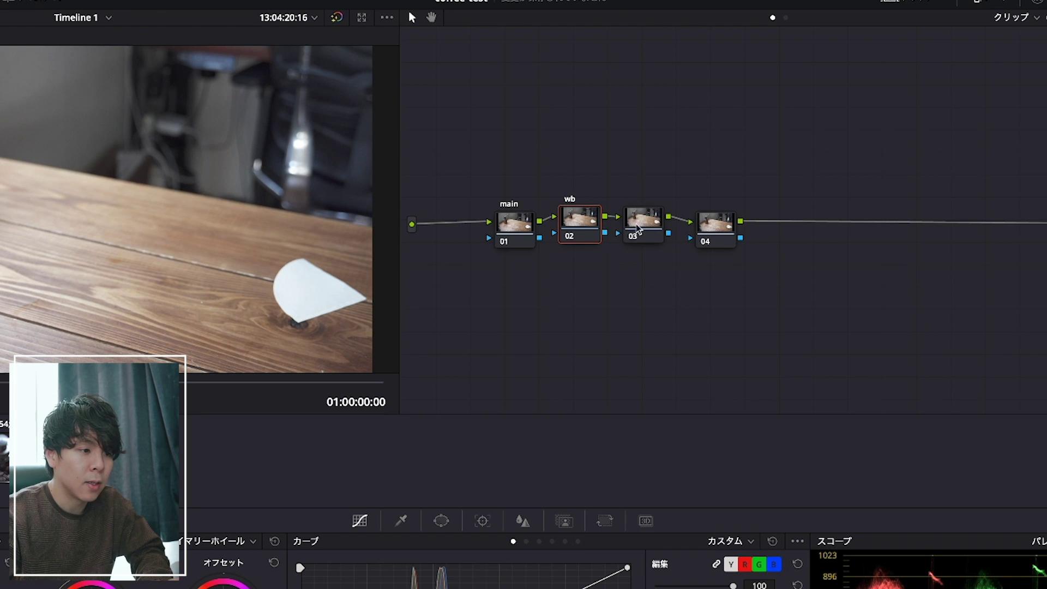
pyautogui.rightClick(637, 228)
pyautogui.click(715, 244)
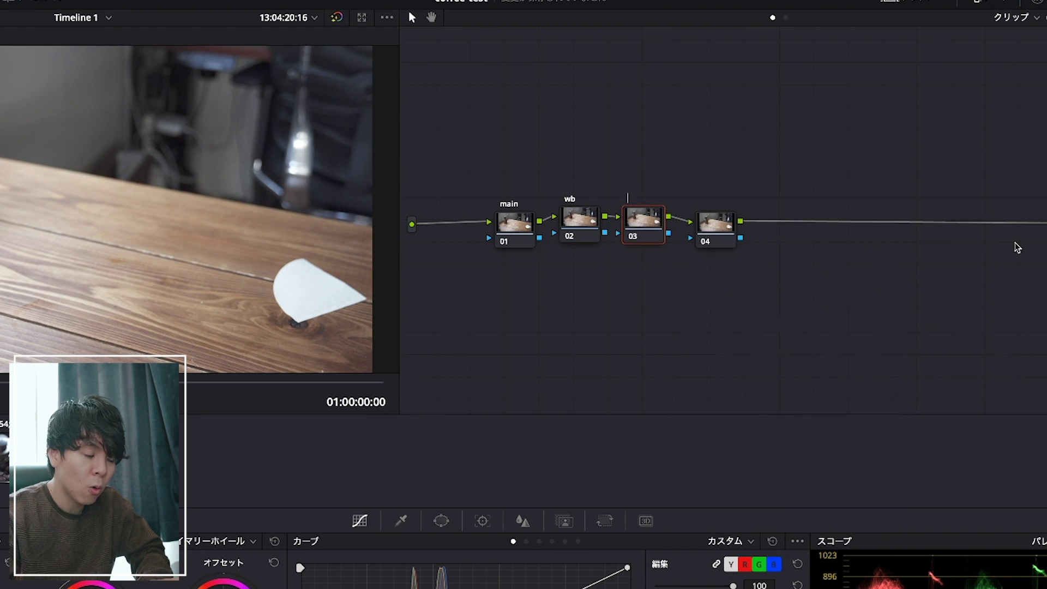
pyautogui.write('sat')
pyautogui.press('Return')
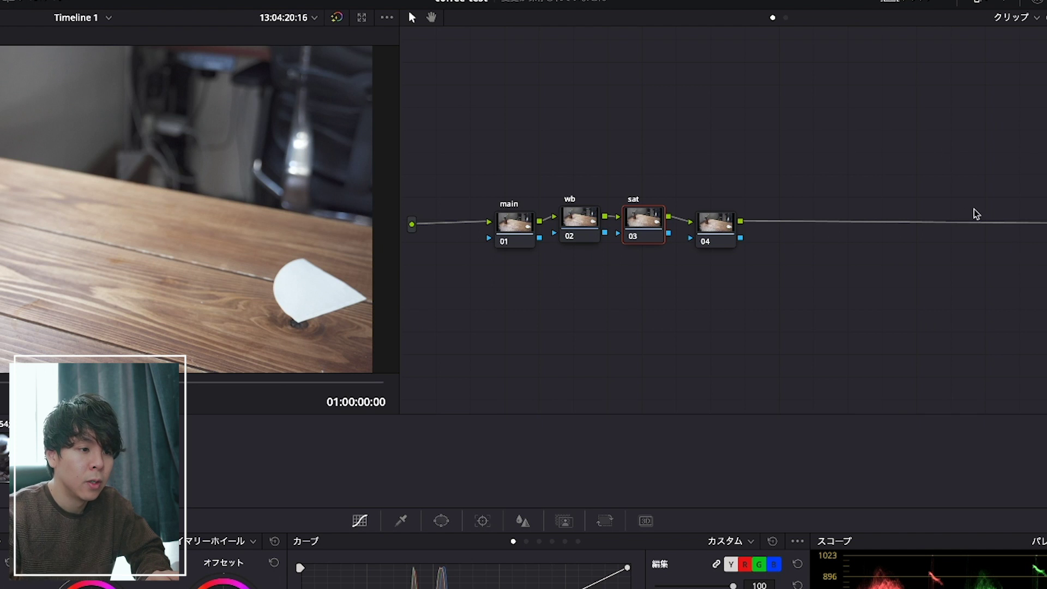
pyautogui.rightClick(719, 218)
pyautogui.click(783, 260)
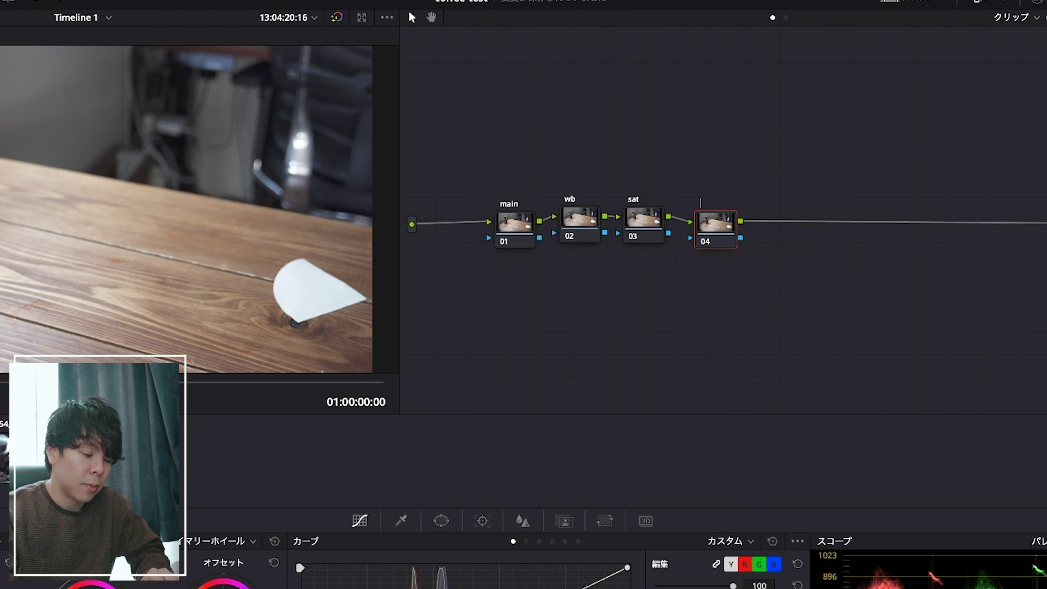
pyautogui.write('color')
pyautogui.press('Return')
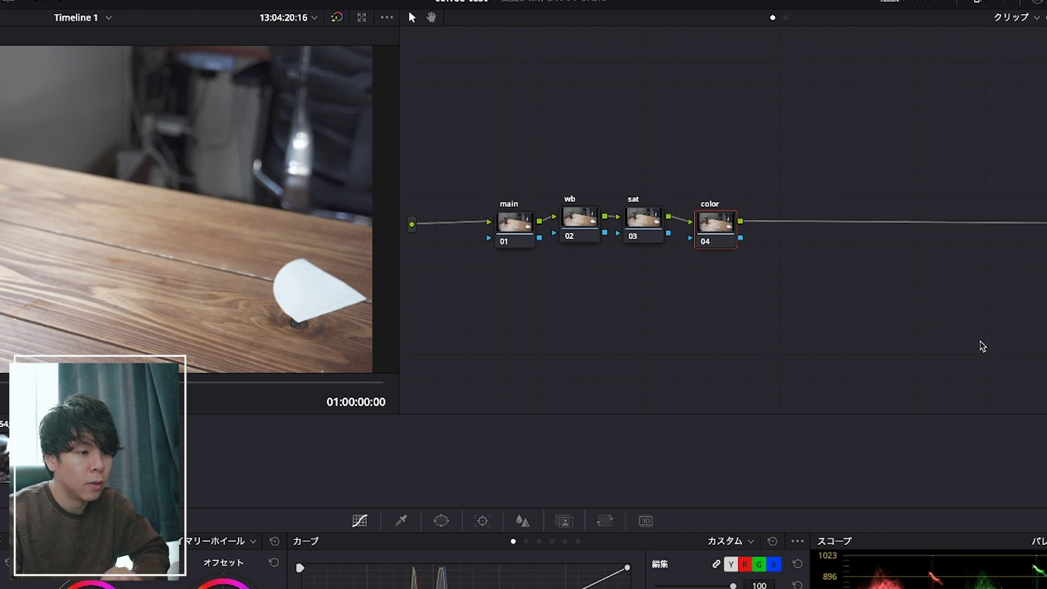
# Spread the main, wb, sat and color nodes apart and move them higher in the Node editor
pyautogui.moveTo(703, 227); pyautogui.dragTo(812, 216)
pyautogui.moveTo(654, 225); pyautogui.dragTo(716, 219)
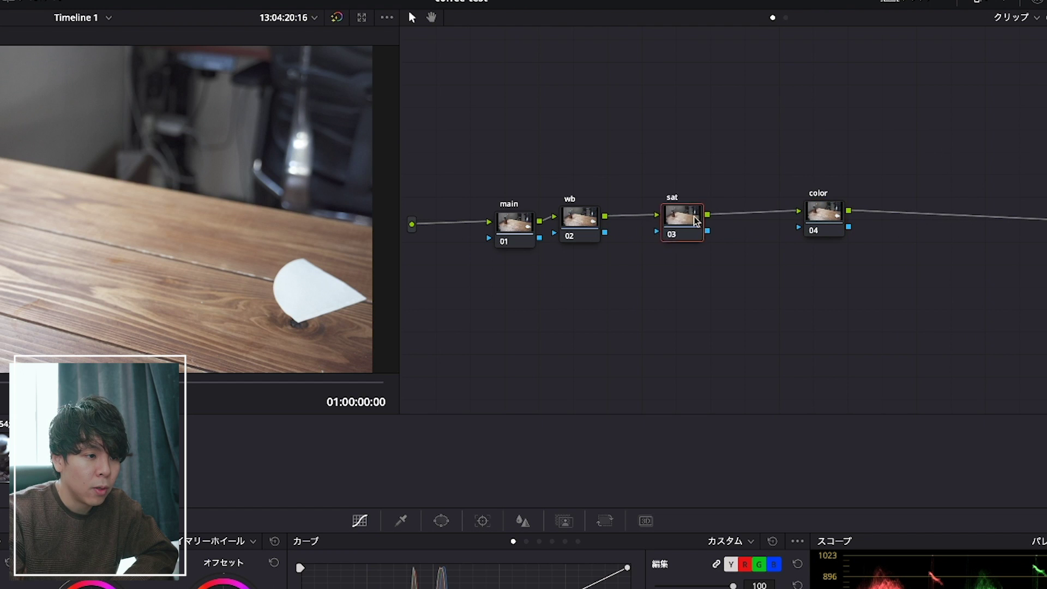
pyautogui.click(586, 221)
pyautogui.moveTo(586, 221); pyautogui.dragTo(611, 215)
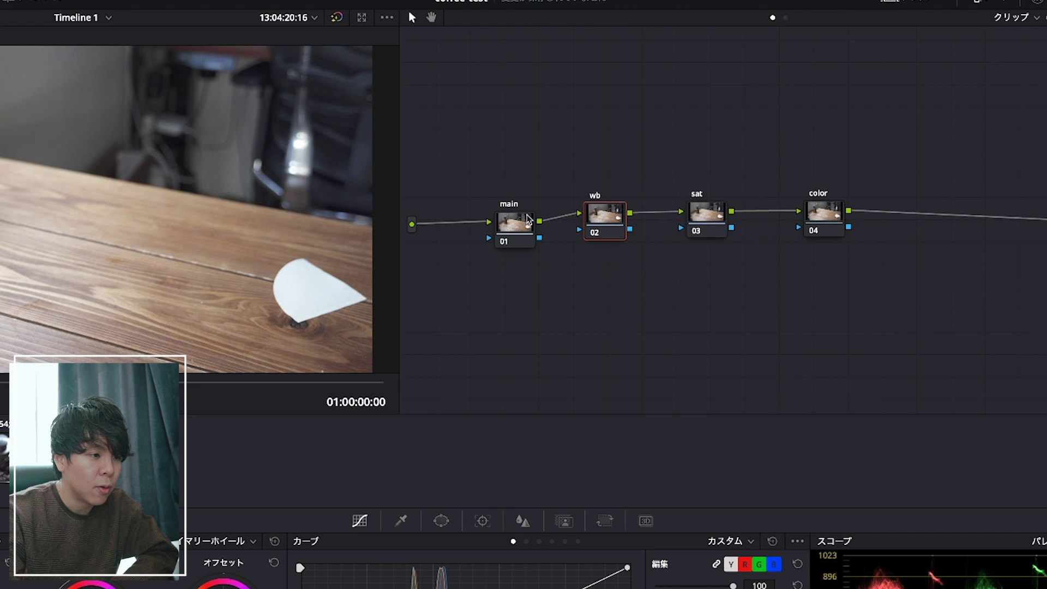
pyautogui.moveTo(515, 222); pyautogui.dragTo(513, 188)
pyautogui.moveTo(597, 213); pyautogui.dragTo(600, 174)
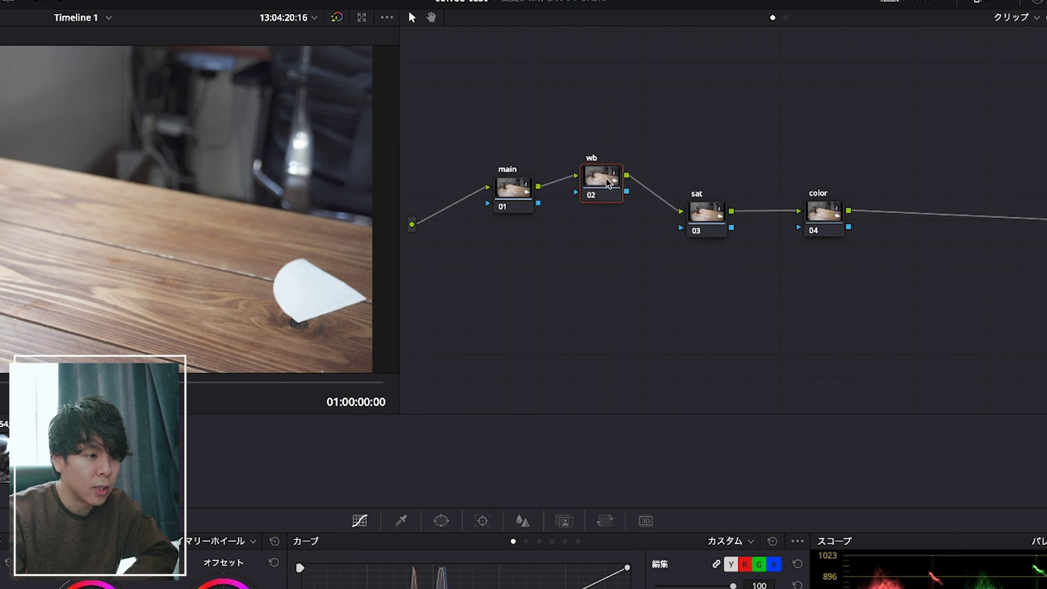
pyautogui.moveTo(707, 216); pyautogui.dragTo(691, 182)
pyautogui.moveTo(823, 214); pyautogui.dragTo(799, 173)
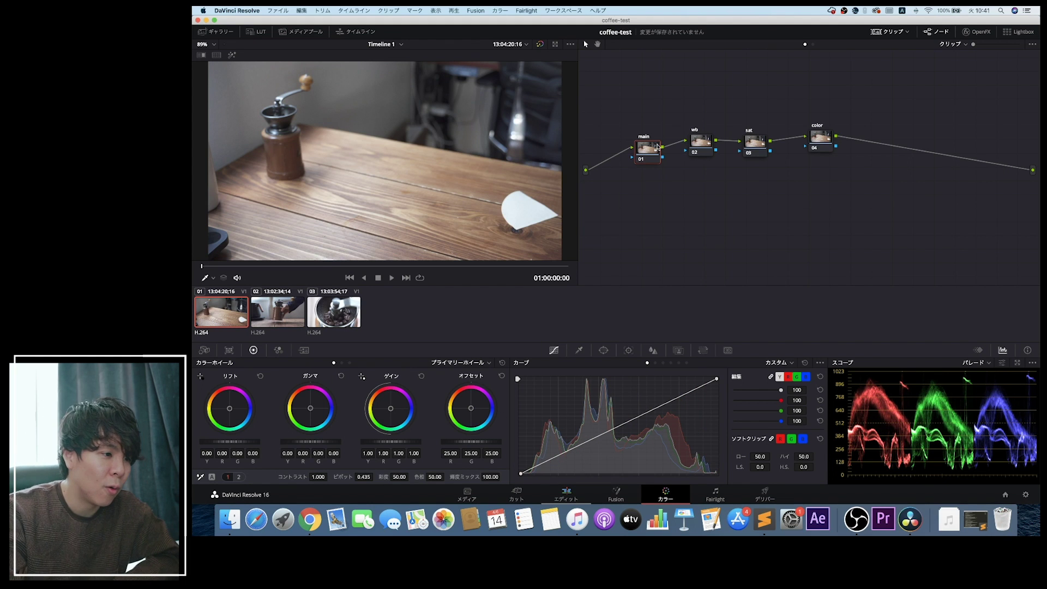
# Review the wb node's temperature and tint values and the sat node's boost
pyautogui.click(704, 143)
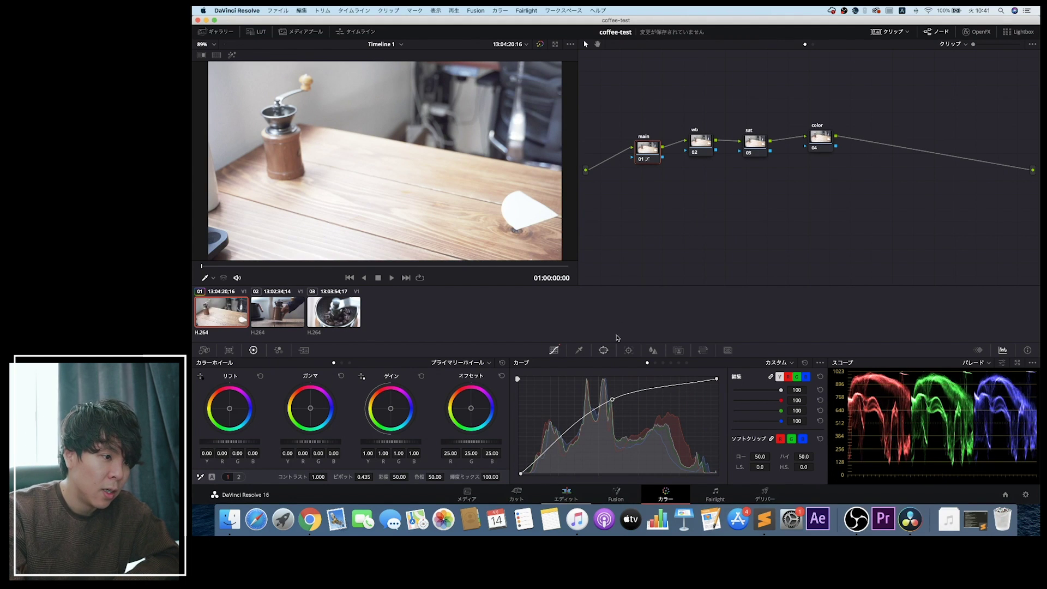
pyautogui.click(239, 478)
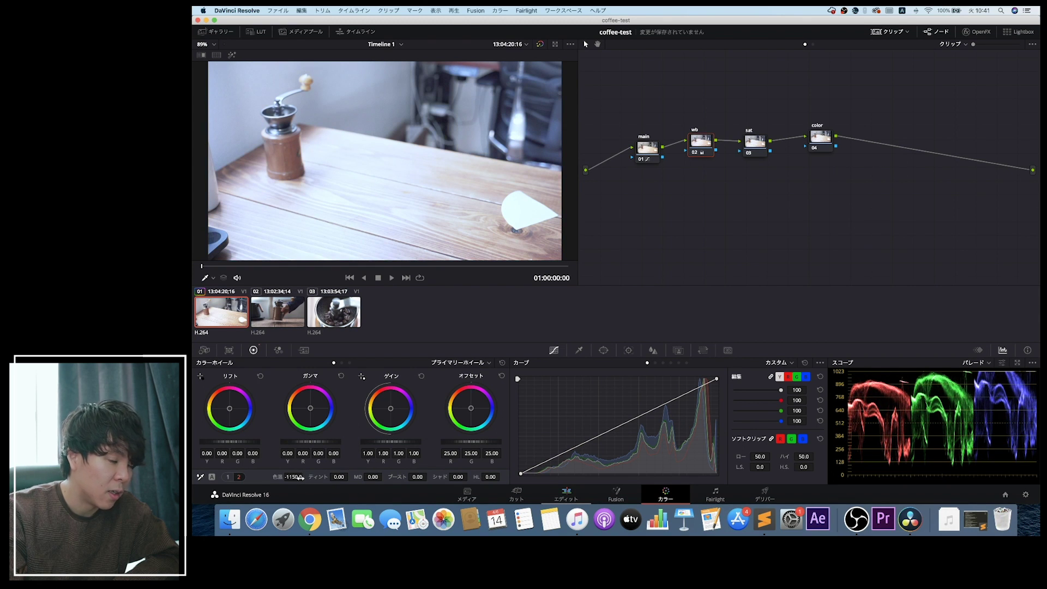
pyautogui.click(759, 146)
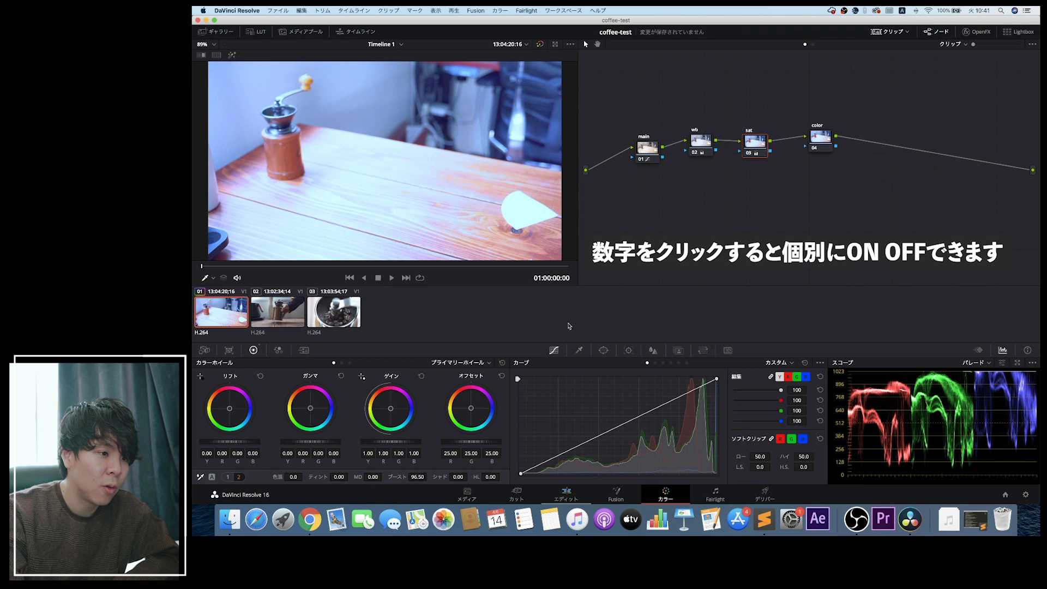
pyautogui.click(709, 148)
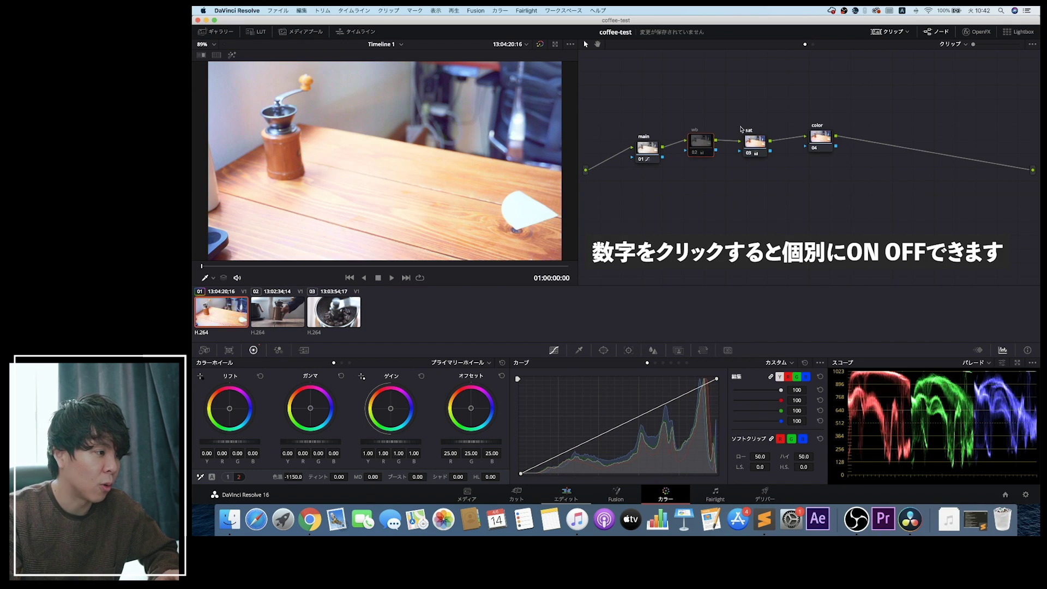
# Compare the grade with the main node off and on, then reset its curve to straight
pyautogui.click(649, 148)
pyautogui.click(641, 159)
pyautogui.hotkey('ctrl', 'd')
pyautogui.hotkey('ctrl', 'd')
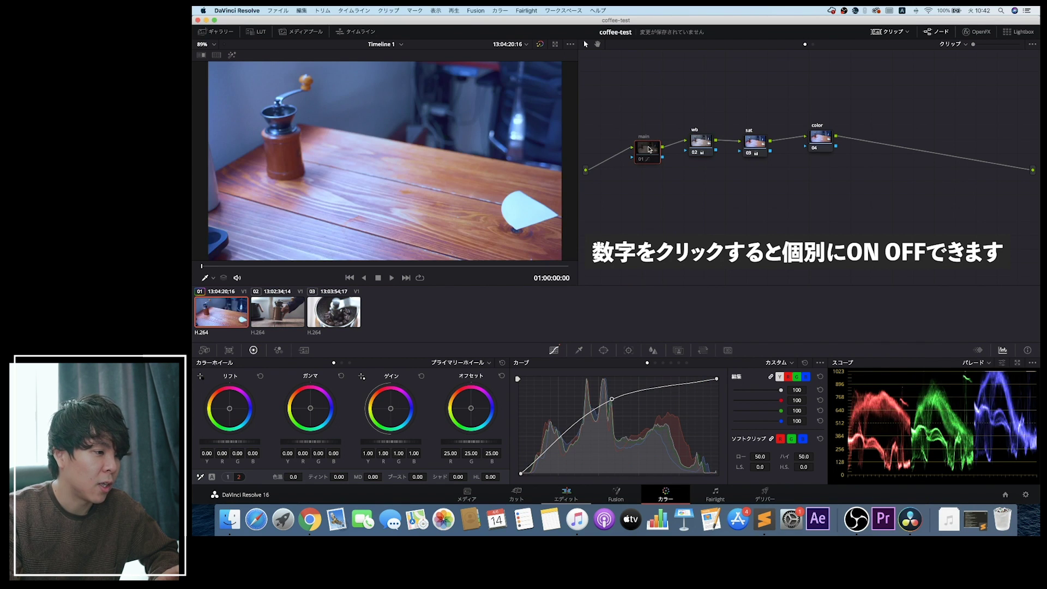
pyautogui.hotkey('ctrl', 'd')
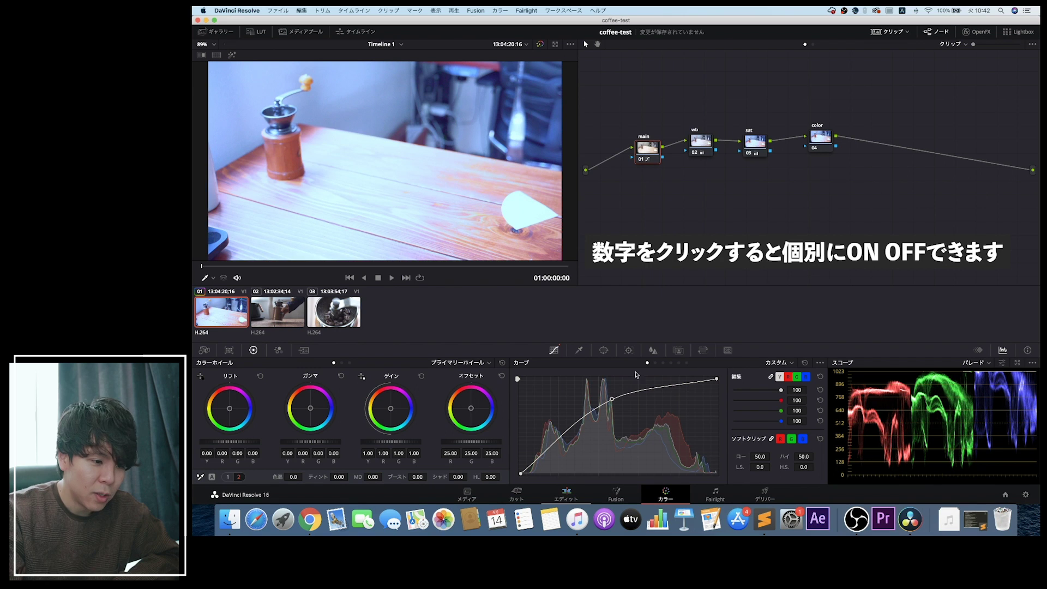
pyautogui.click(805, 363)
# Reset the wb node's white-balance correction and align main, wb, sat, color in one straight row
pyautogui.click(703, 143)
pyautogui.click(502, 363)
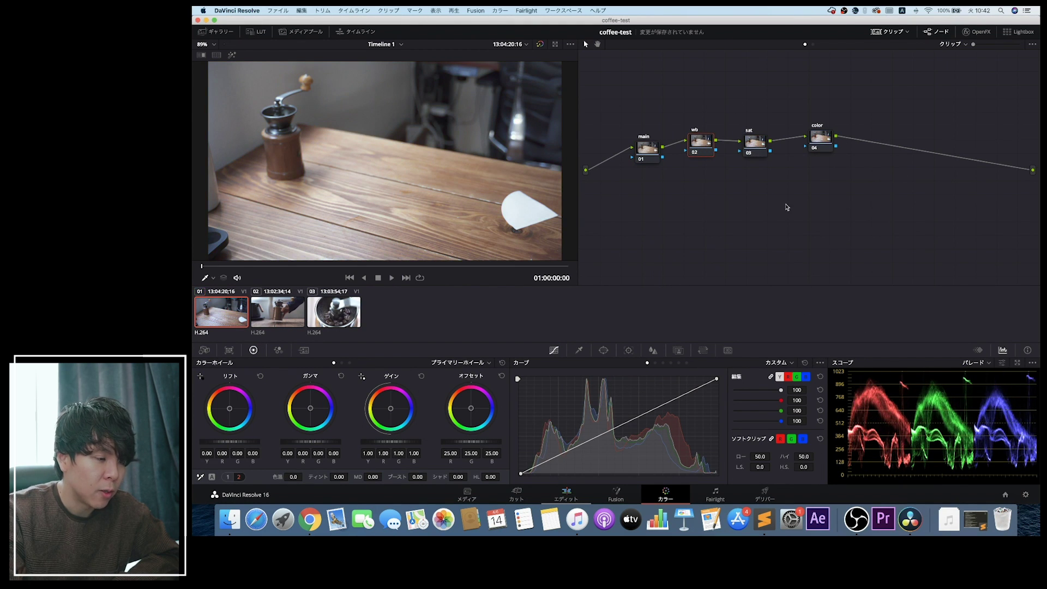
pyautogui.moveTo(653, 156); pyautogui.dragTo(652, 173)
pyautogui.moveTo(701, 143); pyautogui.dragTo(698, 170)
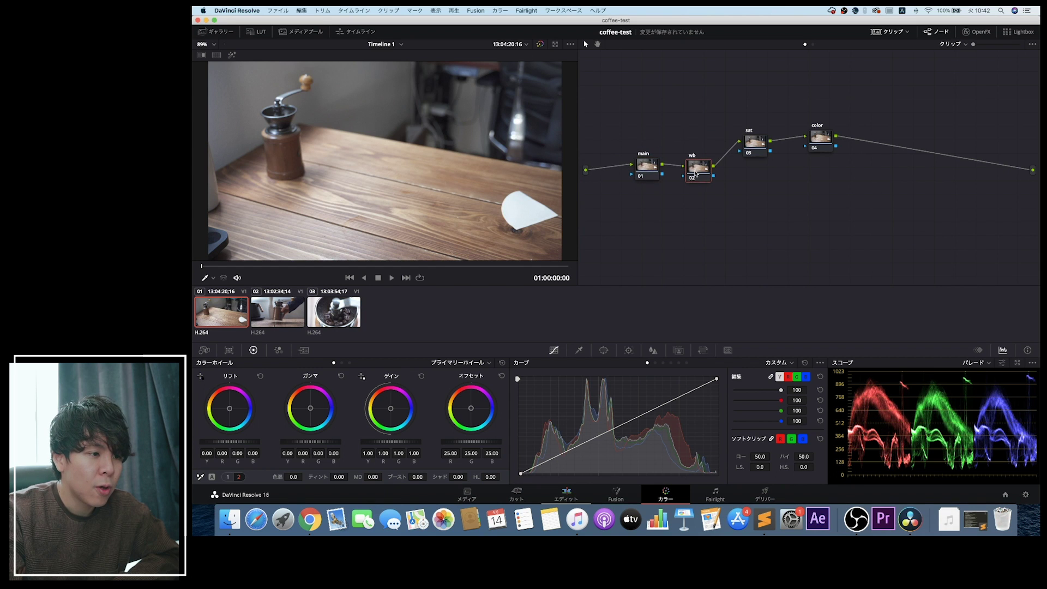
pyautogui.moveTo(768, 141); pyautogui.dragTo(750, 162)
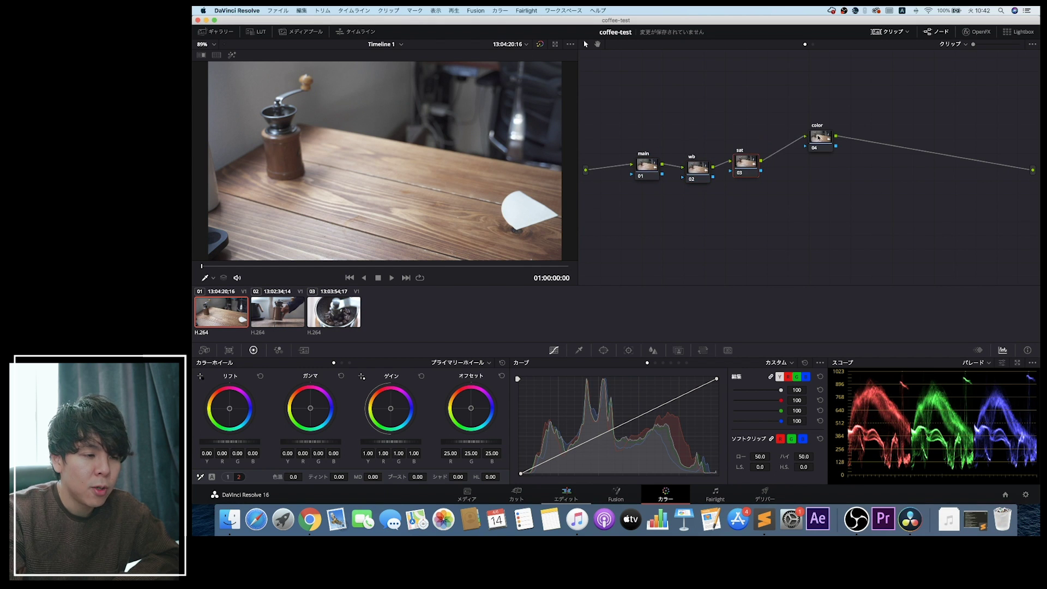
pyautogui.moveTo(818, 138); pyautogui.dragTo(805, 160)
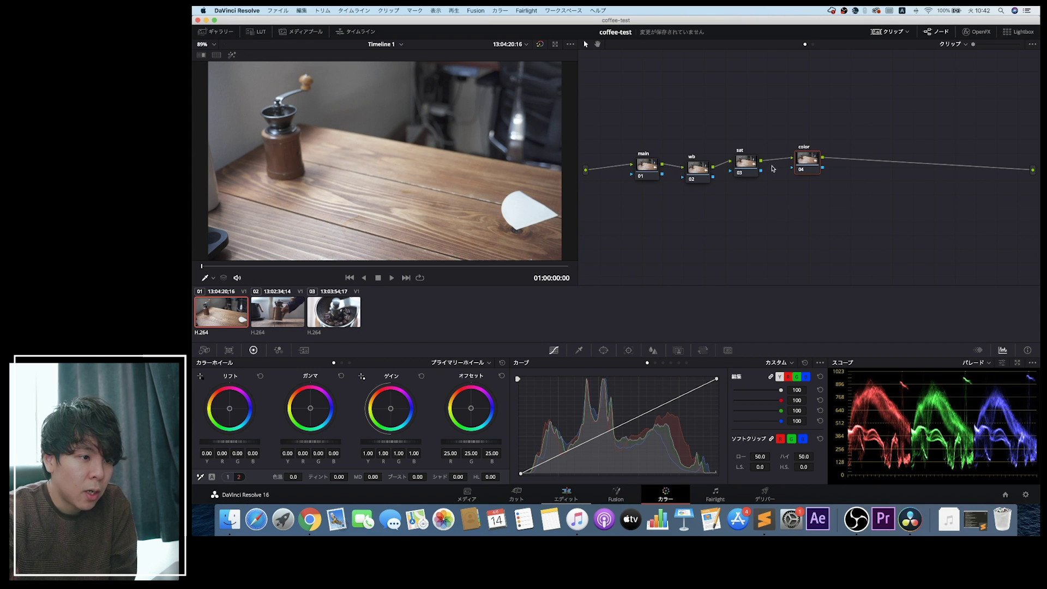
pyautogui.moveTo(740, 170); pyautogui.dragTo(745, 172)
pyautogui.click(649, 170)
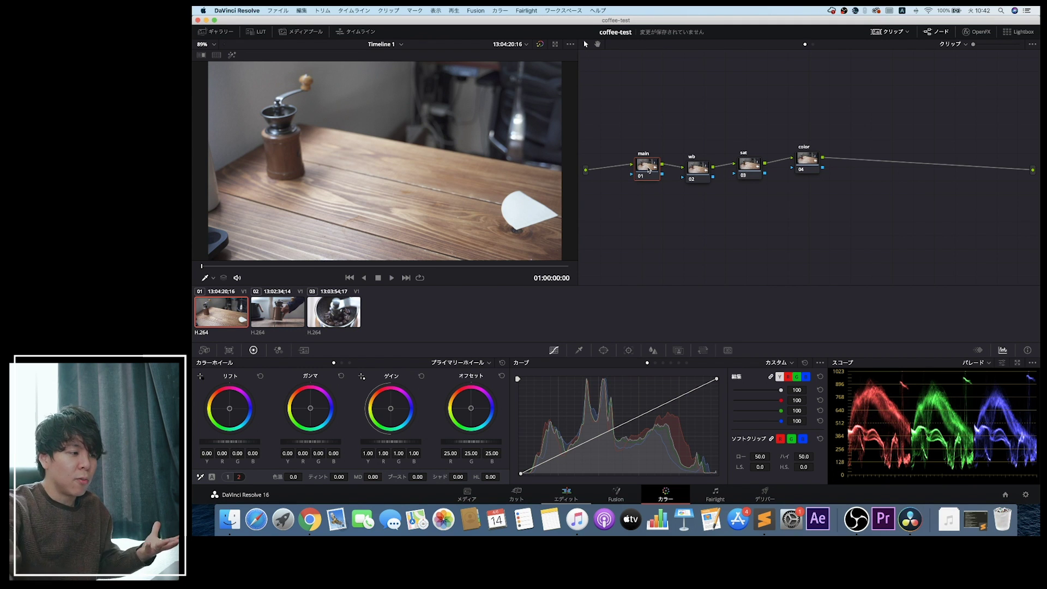
# Switch to grinder clip 02, scrub through its footage, and return to its first frame
pyautogui.click(262, 311)
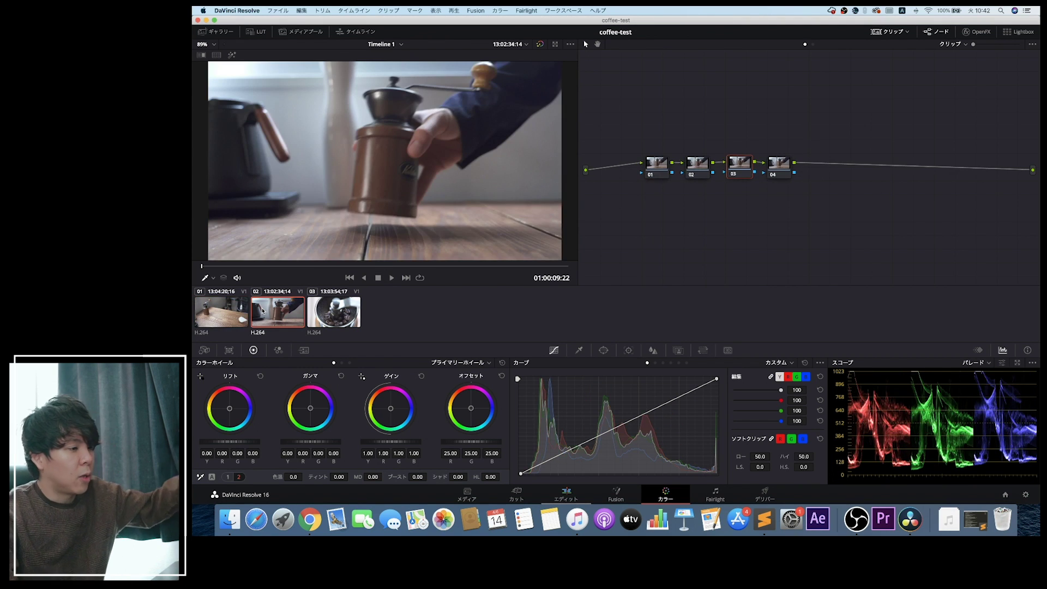
pyautogui.click(355, 268)
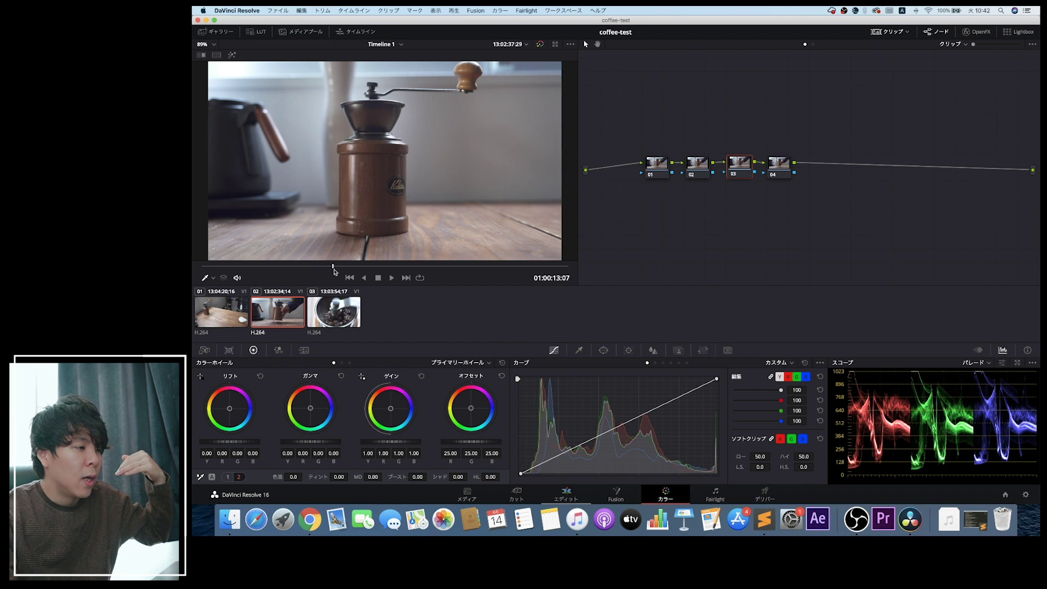
pyautogui.moveTo(355, 274); pyautogui.dragTo(382, 281)
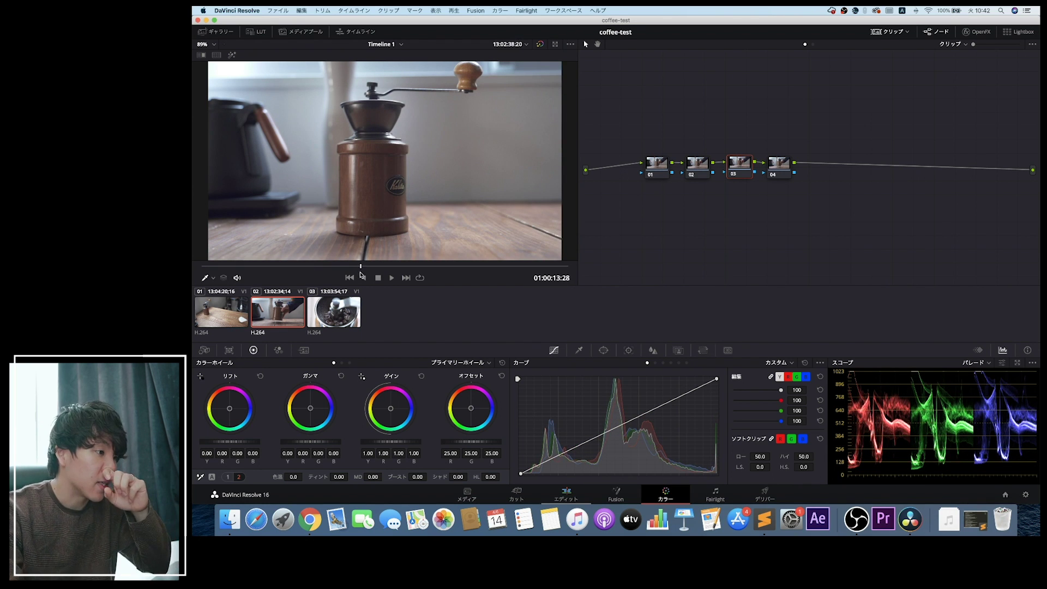
pyautogui.click(379, 279)
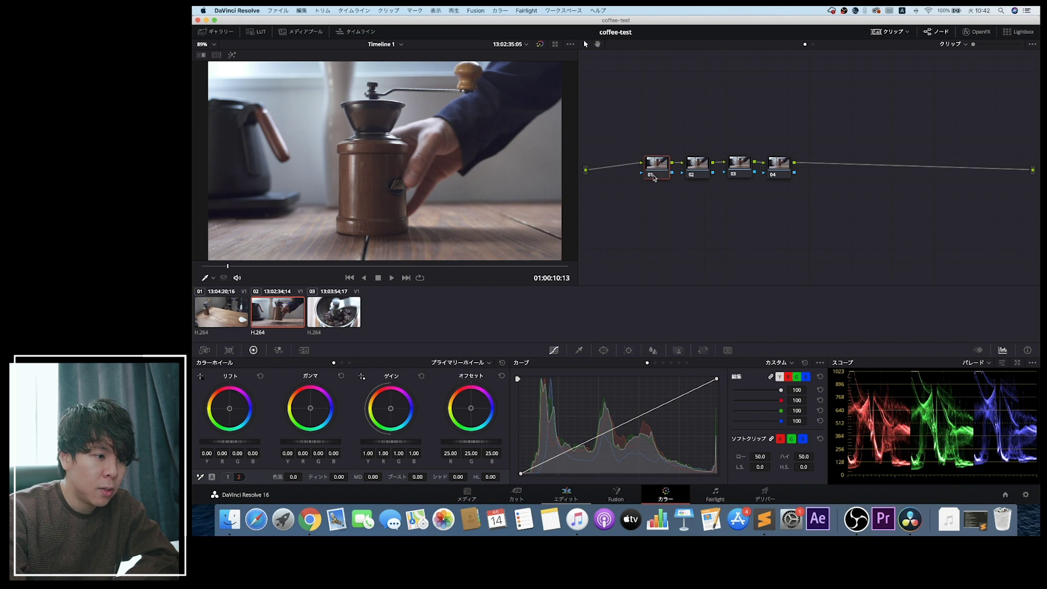
pyautogui.press('Up')
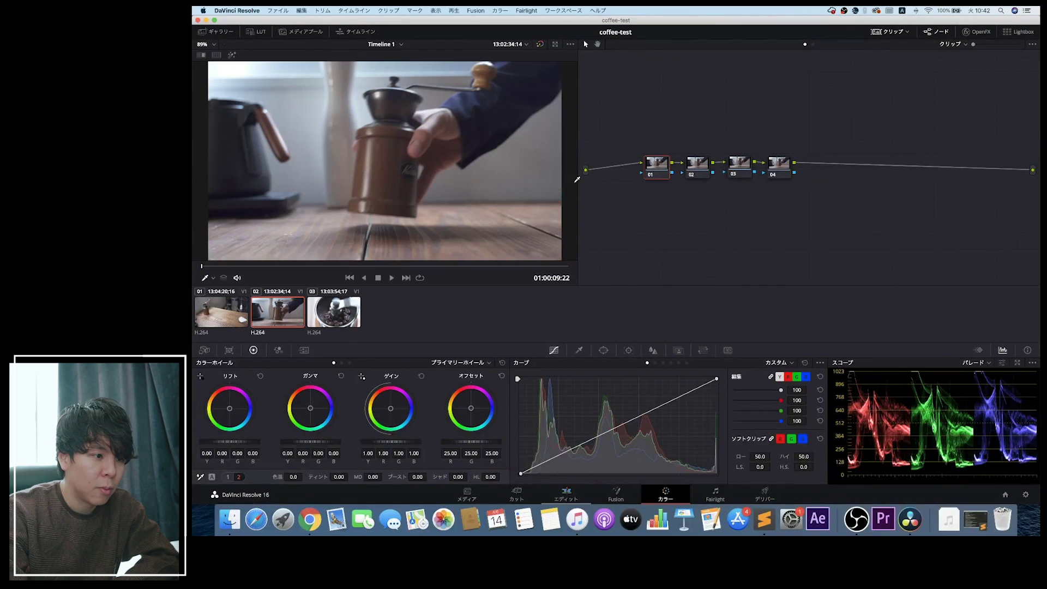
pyautogui.rightClick(665, 175)
# Apply clip 01's labelled node tree to clip 02, select main, and scrub to the hand-on-grinder frame
pyautogui.click(689, 180)
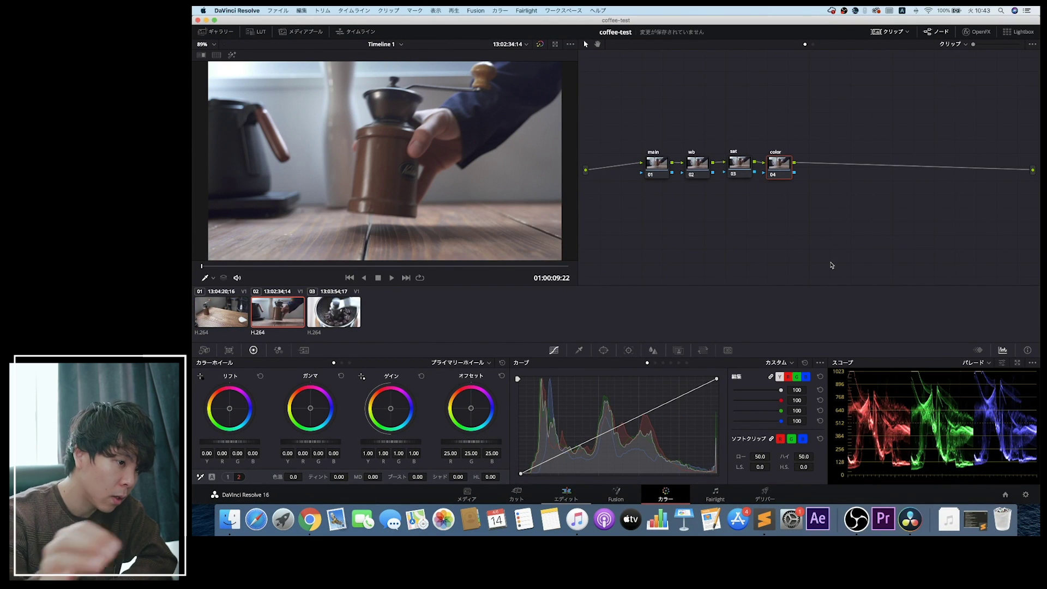
pyautogui.click(656, 165)
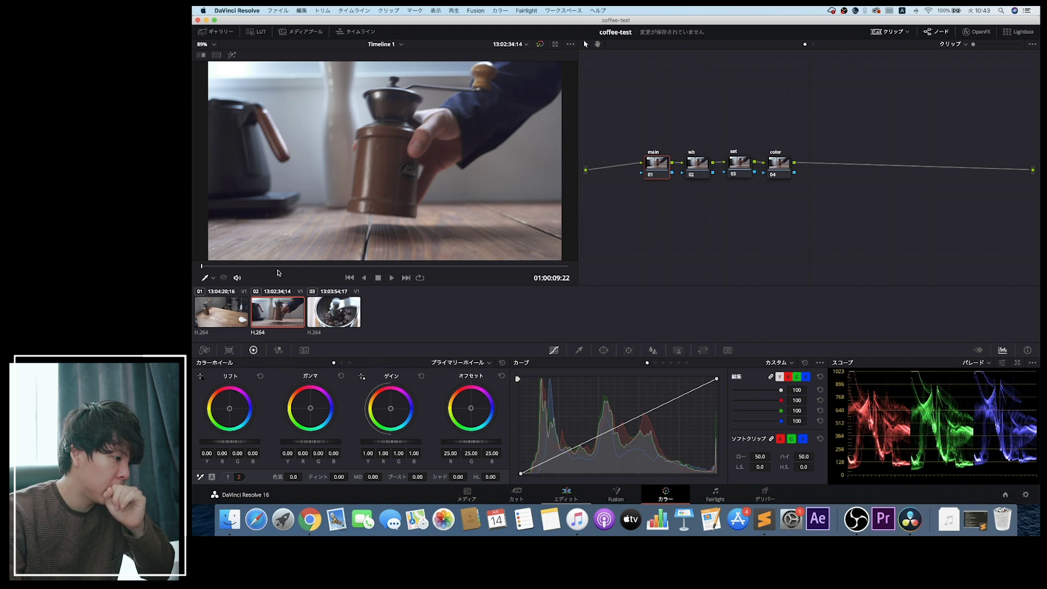
pyautogui.moveTo(210, 267); pyautogui.dragTo(218, 267)
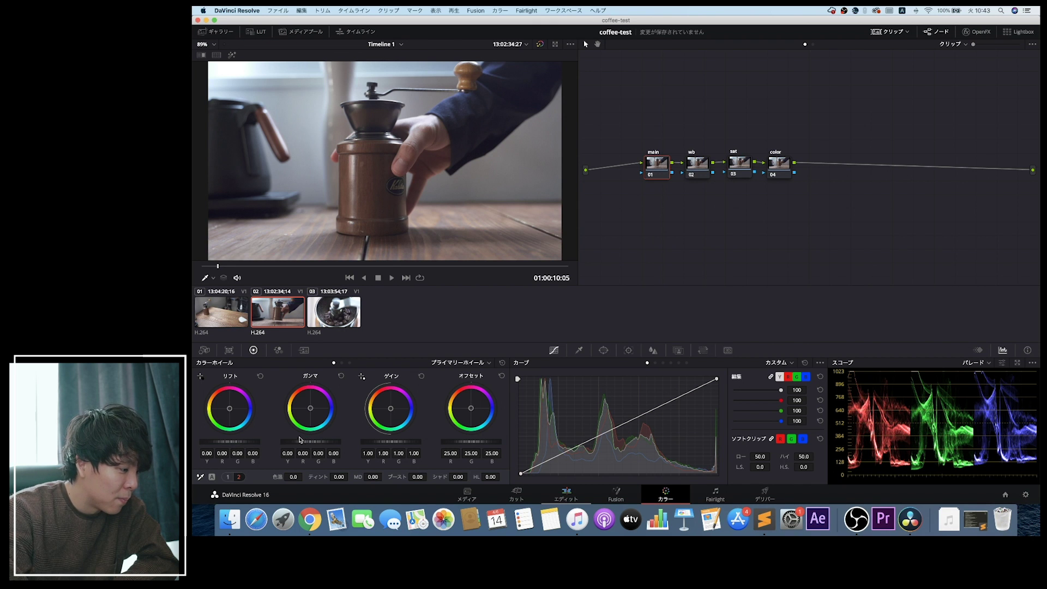
# Drag the main node's master wheels to Lift -0.02, Gain 0.98 and Gamma 0.02
pyautogui.moveTo(230, 441); pyautogui.dragTo(218, 442)
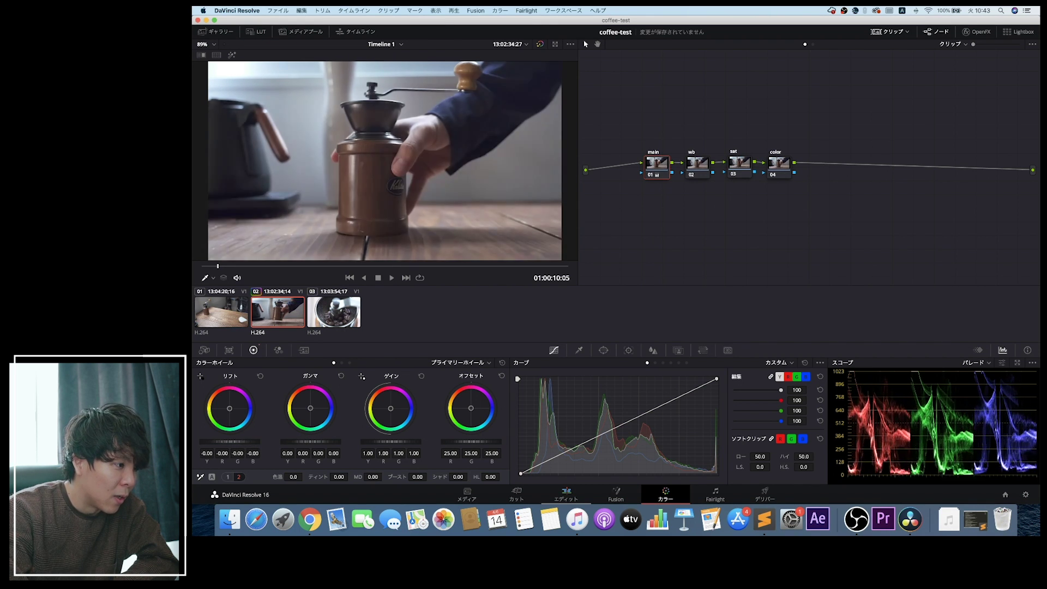
pyautogui.doubleClick(208, 442)
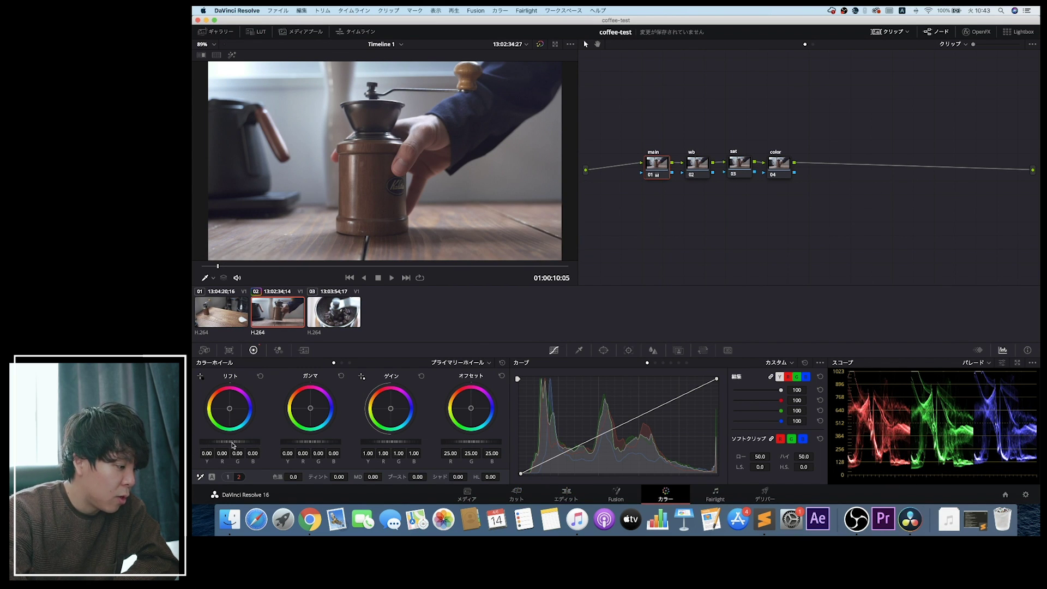
pyautogui.moveTo(229, 442); pyautogui.dragTo(226, 441)
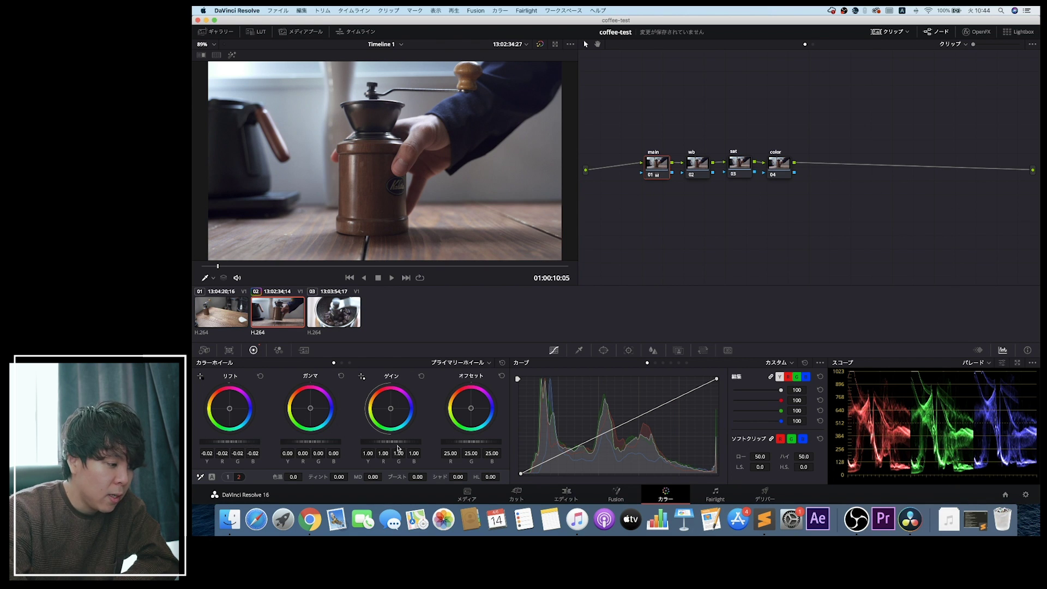
pyautogui.moveTo(390, 441); pyautogui.dragTo(382, 441)
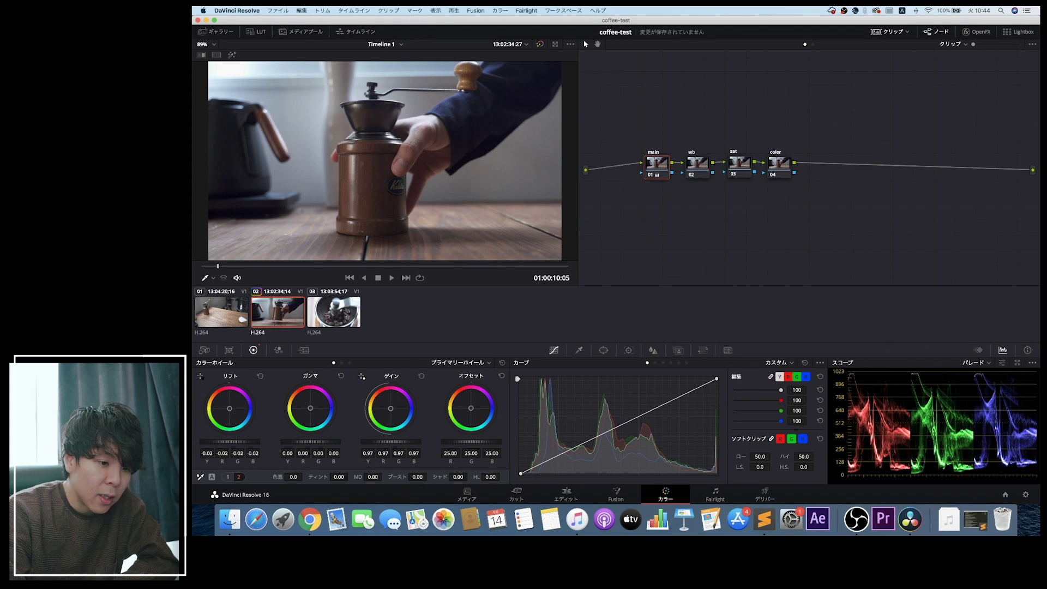
pyautogui.moveTo(390, 441); pyautogui.dragTo(388, 442)
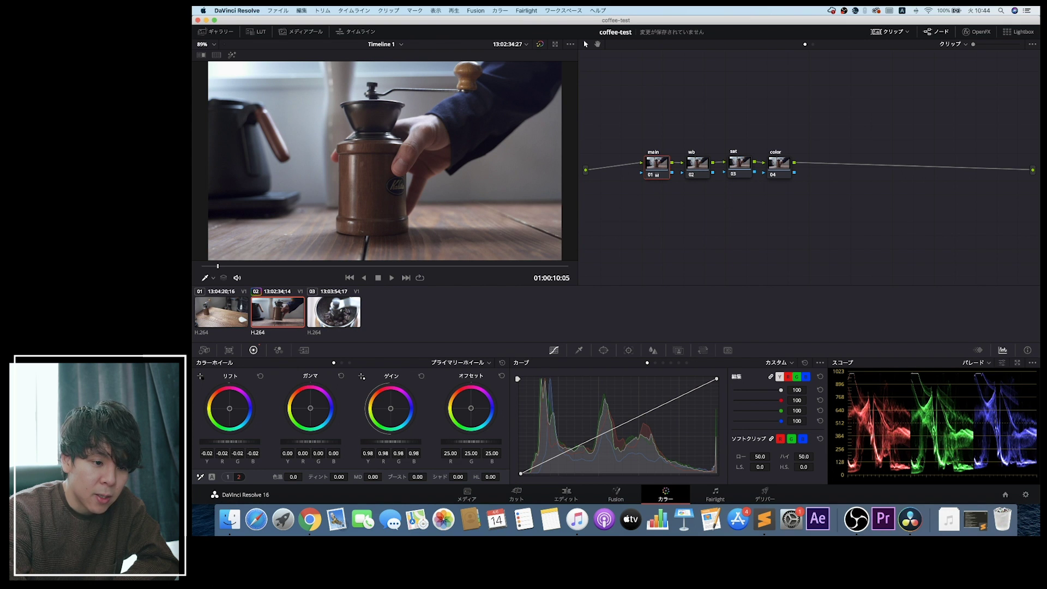
pyautogui.moveTo(305, 443); pyautogui.dragTo(309, 443)
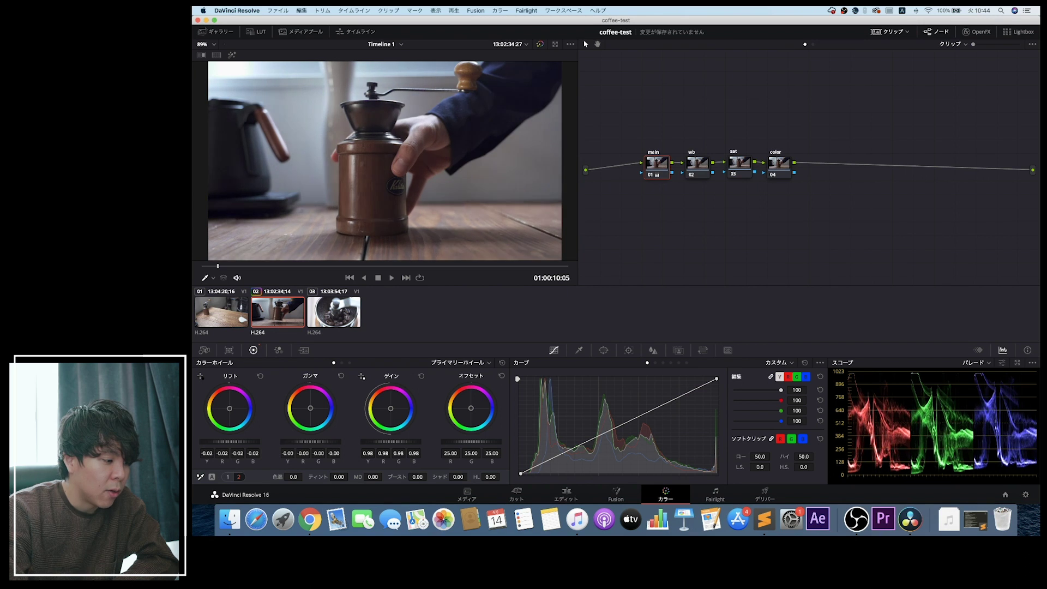
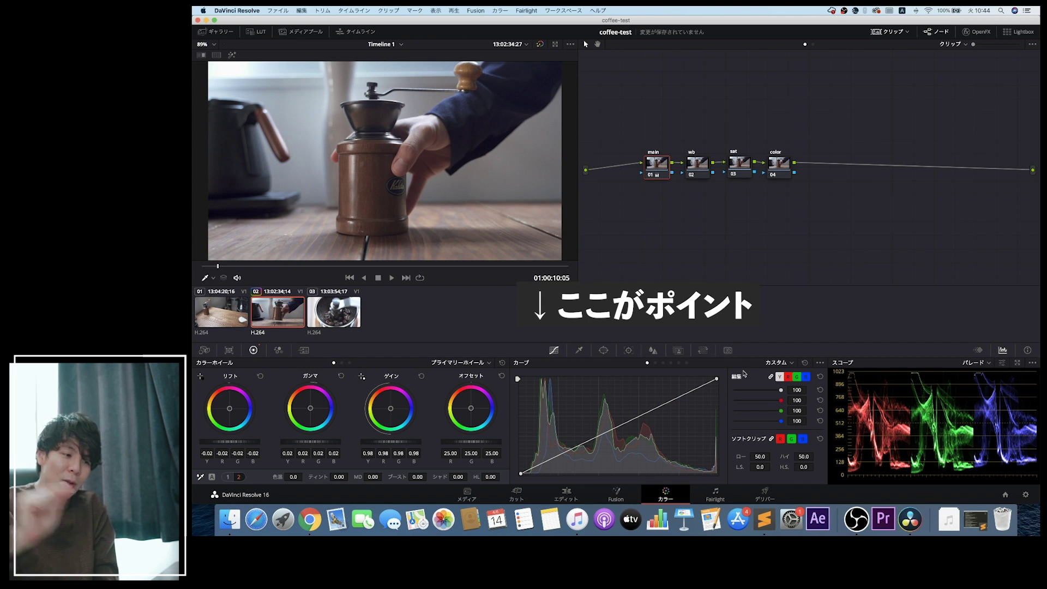
# Try out contrast-curve points on the main node, then reset the curve to straight
pyautogui.click(611, 430)
pyautogui.moveTo(683, 394); pyautogui.dragTo(673, 396)
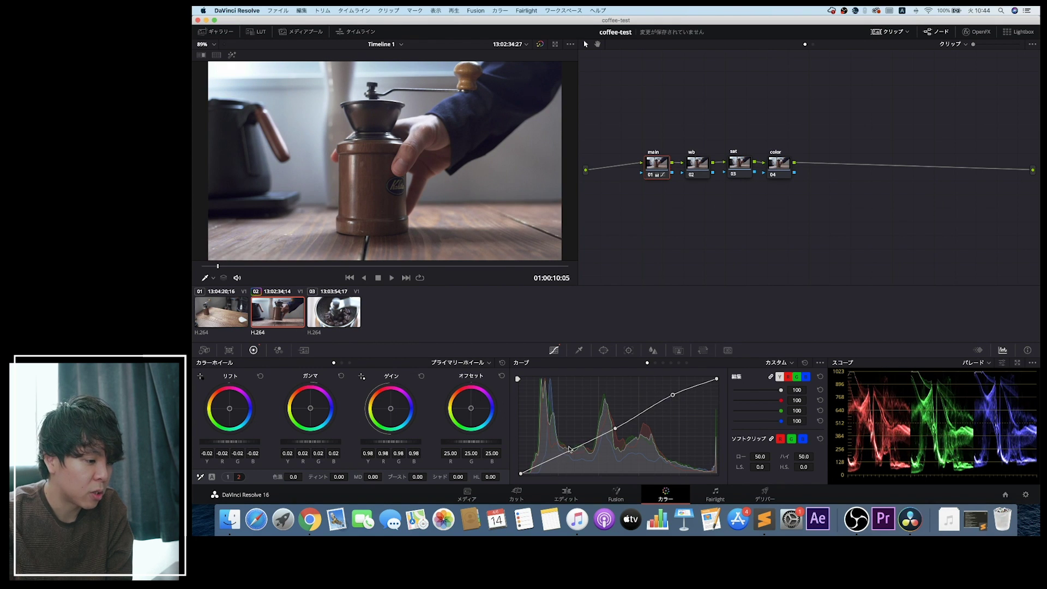
pyautogui.moveTo(570, 452); pyautogui.dragTo(574, 459)
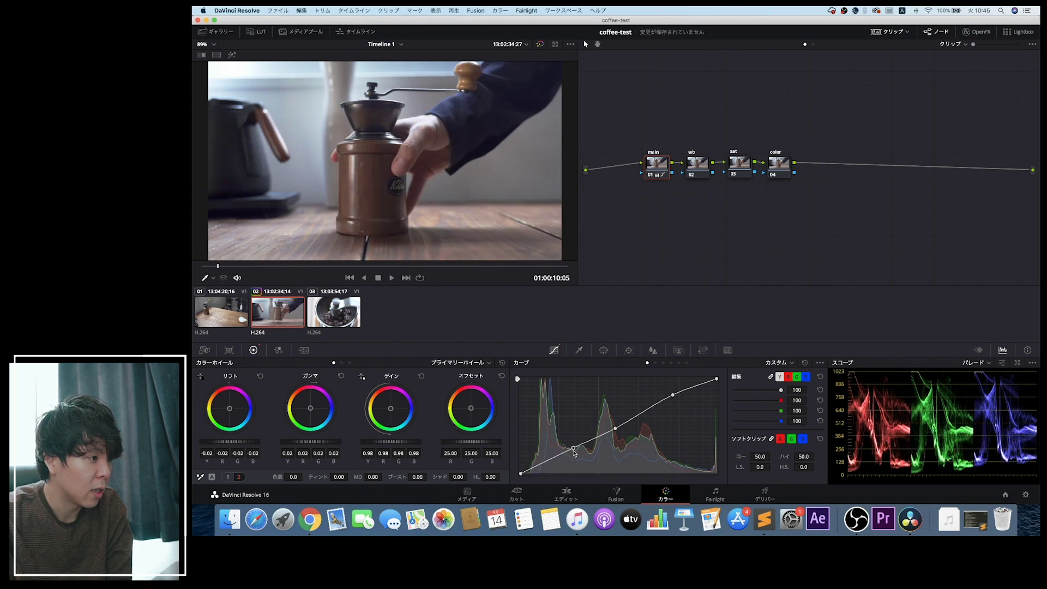
pyautogui.rightClick(574, 454)
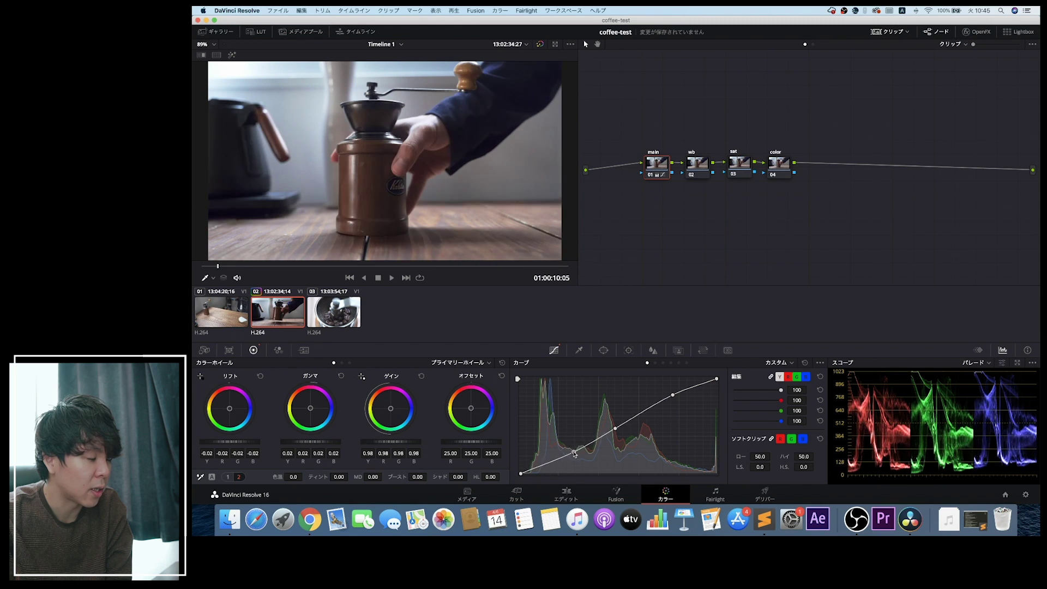
pyautogui.rightClick(663, 458)
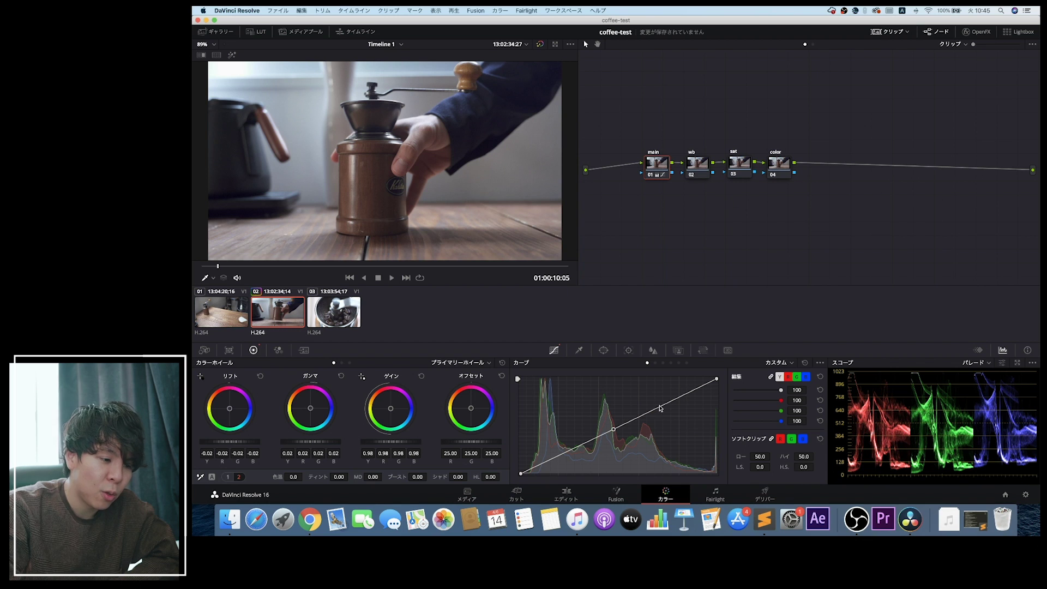
# Shape an S-curve with brighter highlights and lifted, faded blacks, then raise gamma
pyautogui.moveTo(671, 403); pyautogui.dragTo(670, 396)
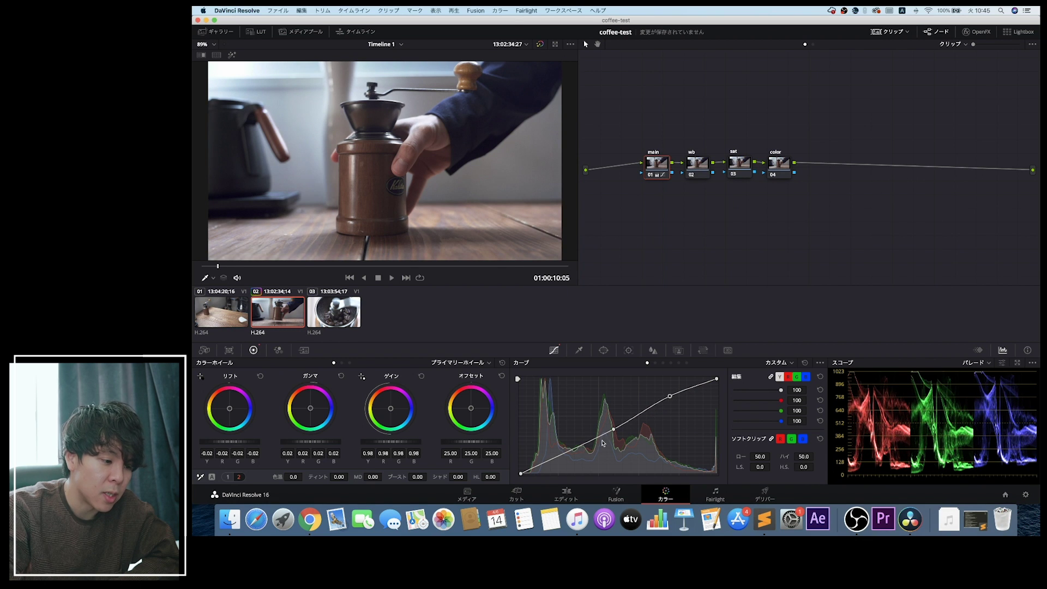
pyautogui.moveTo(582, 449); pyautogui.dragTo(562, 463)
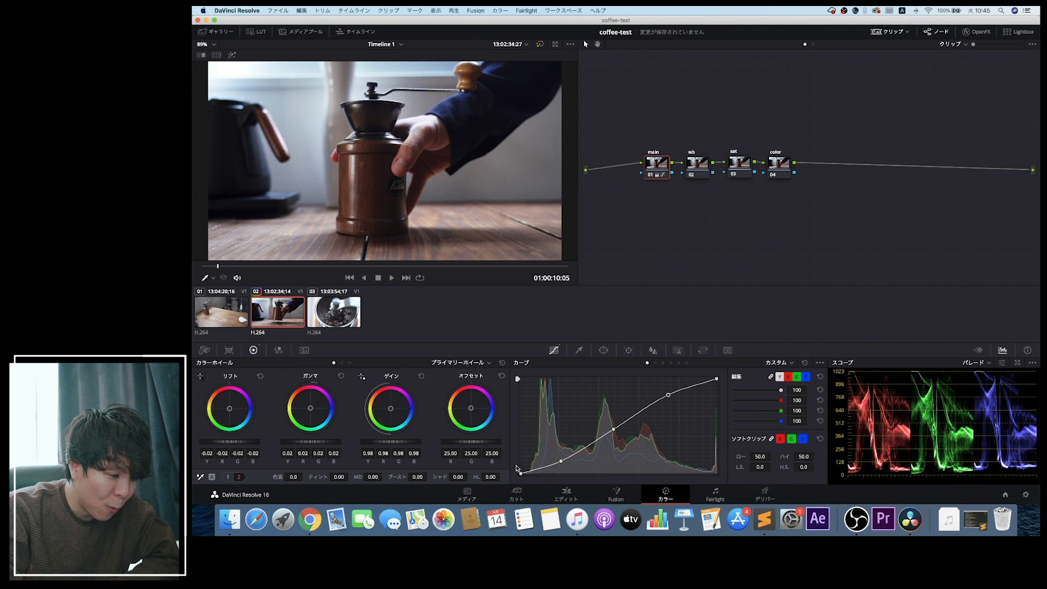
pyautogui.moveTo(521, 475); pyautogui.dragTo(520, 465)
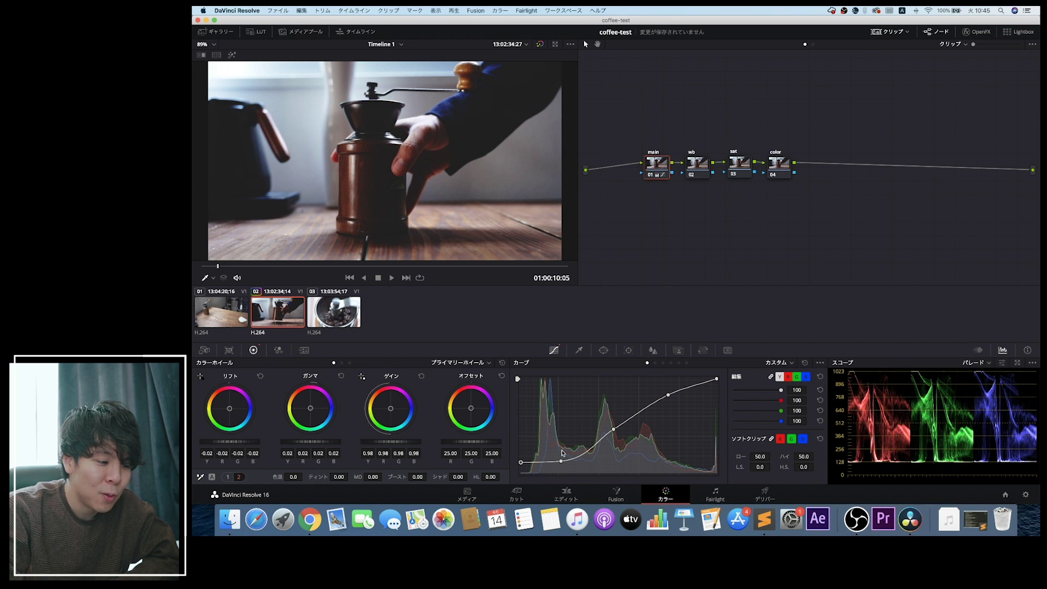
pyautogui.moveTo(561, 463); pyautogui.dragTo(560, 458)
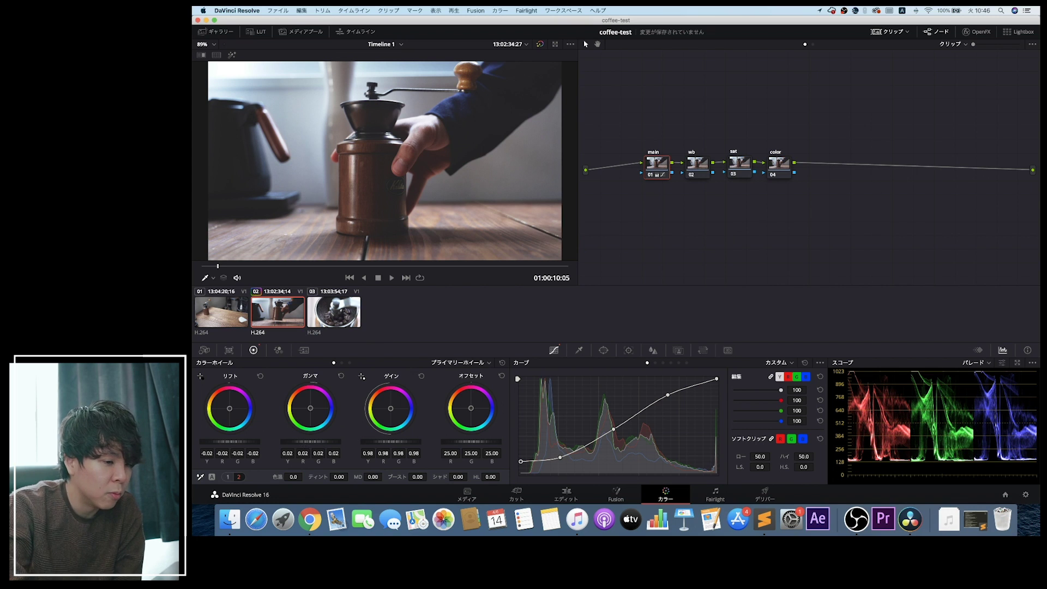
pyautogui.moveTo(276, 443); pyautogui.dragTo(283, 445)
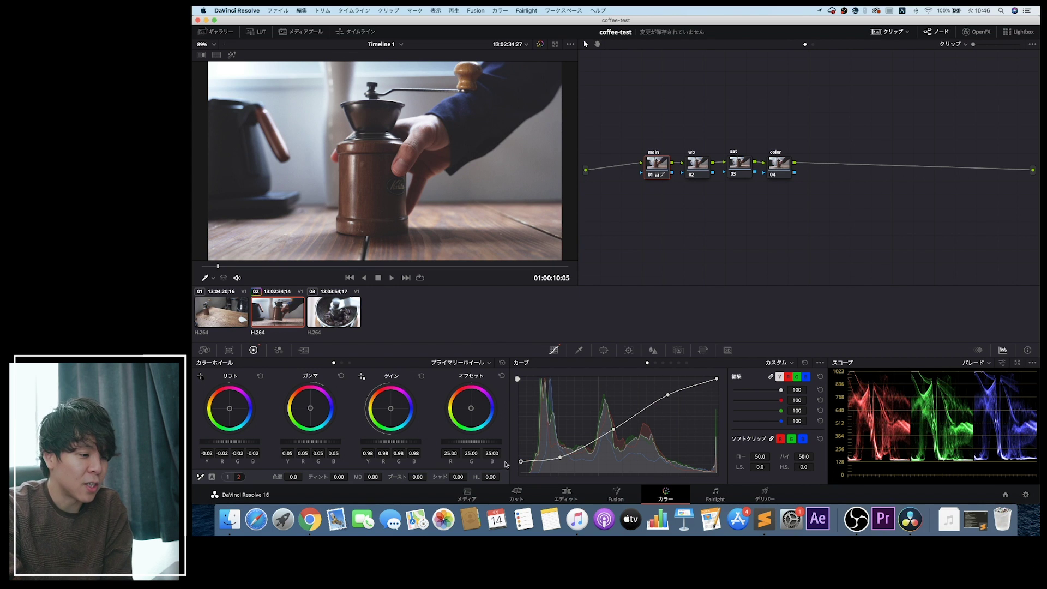
# Pull the curve's black point down, then lift it back up to keep faded blacks
pyautogui.moveTo(521, 461); pyautogui.dragTo(521, 495)
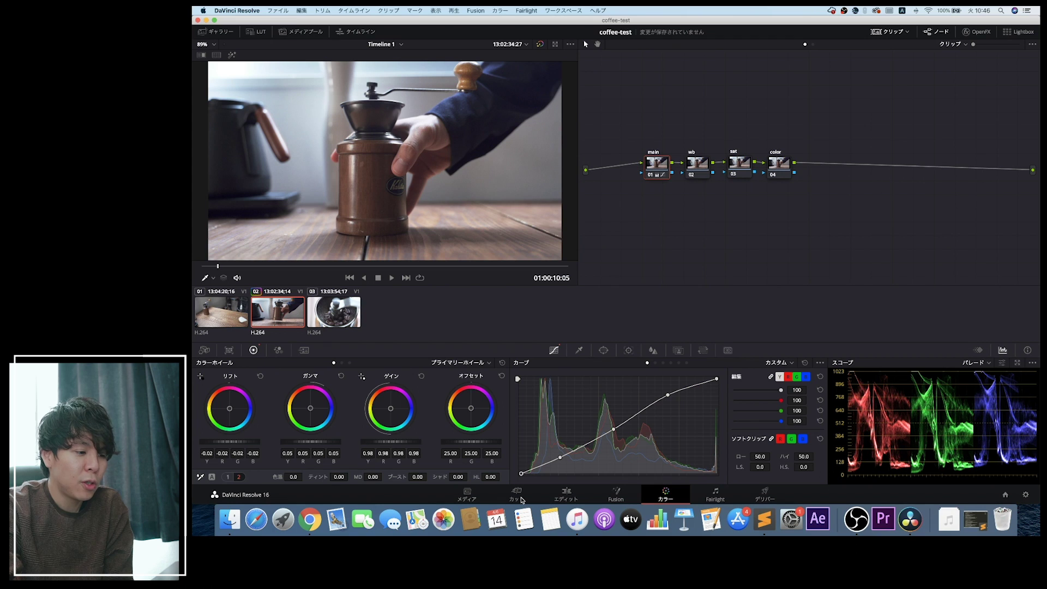
pyautogui.moveTo(513, 472); pyautogui.dragTo(514, 464)
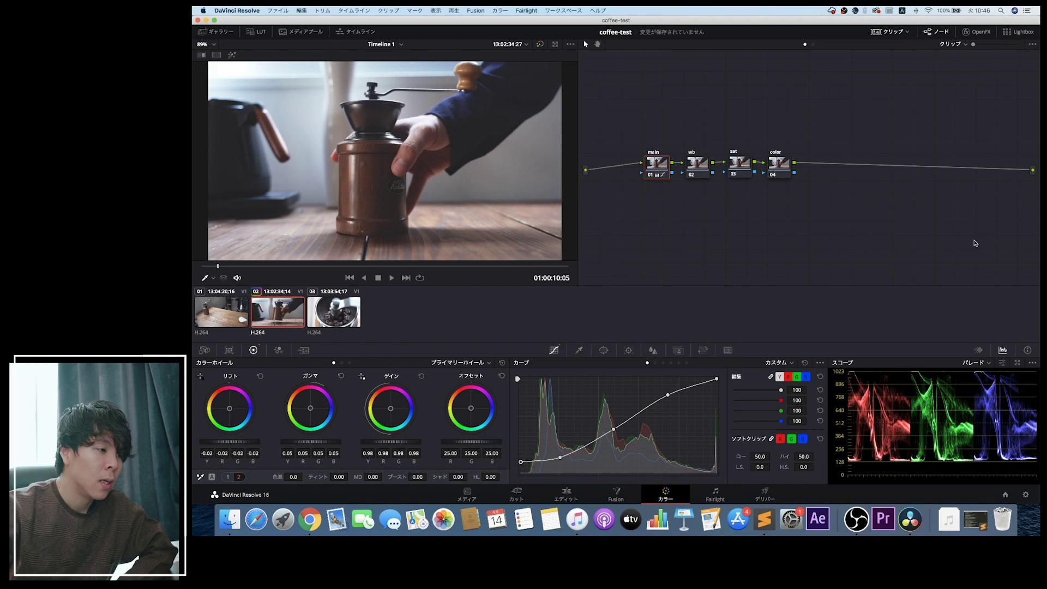
pyautogui.click(707, 161)
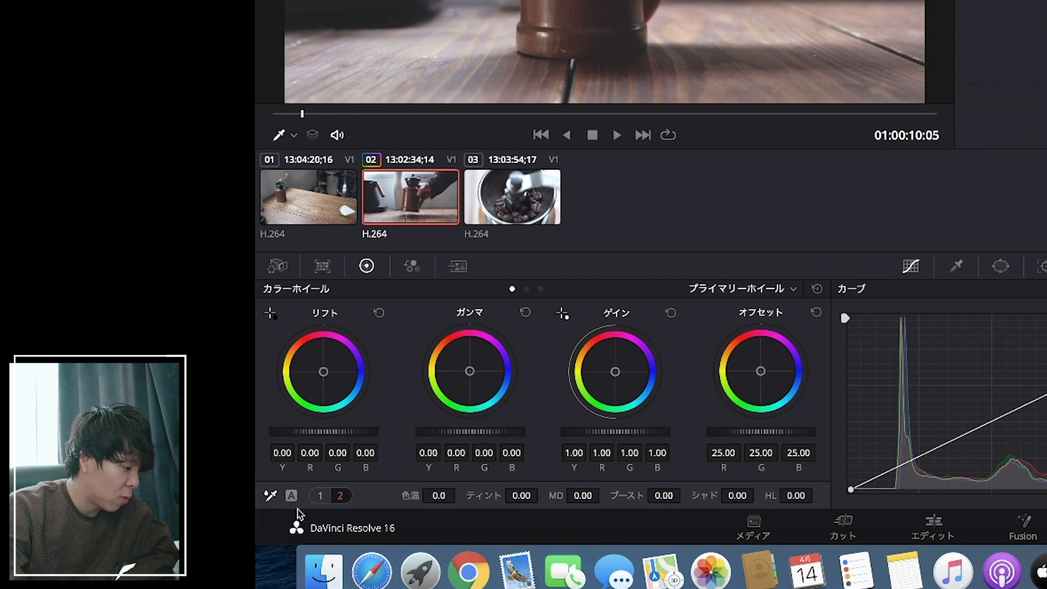
# Cool the wb node's white balance to temperature -270 and shift tint toward green-teal
pyautogui.click(320, 496)
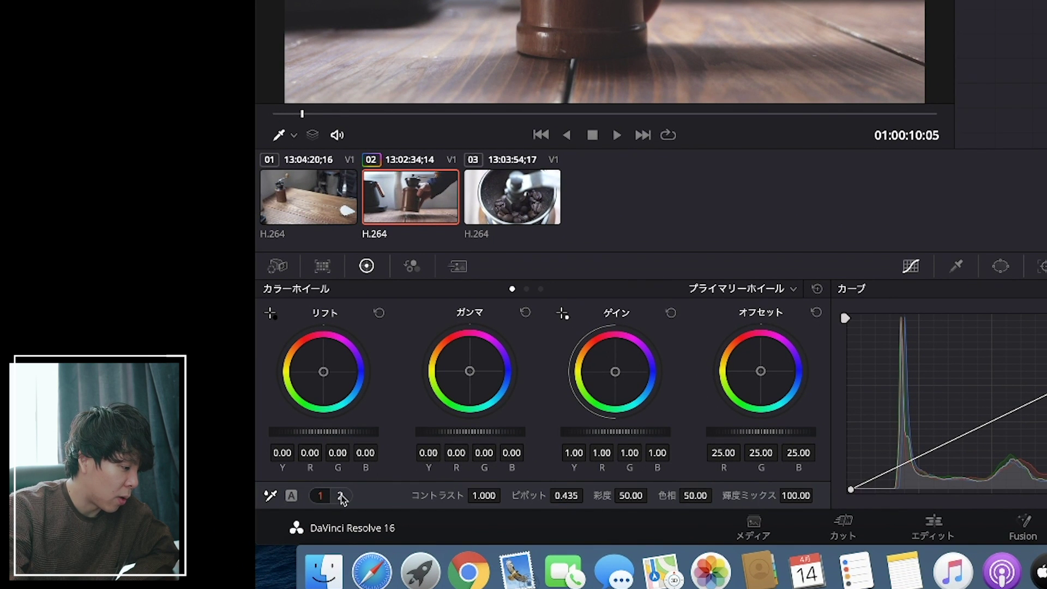
pyautogui.click(340, 496)
pyautogui.click(320, 497)
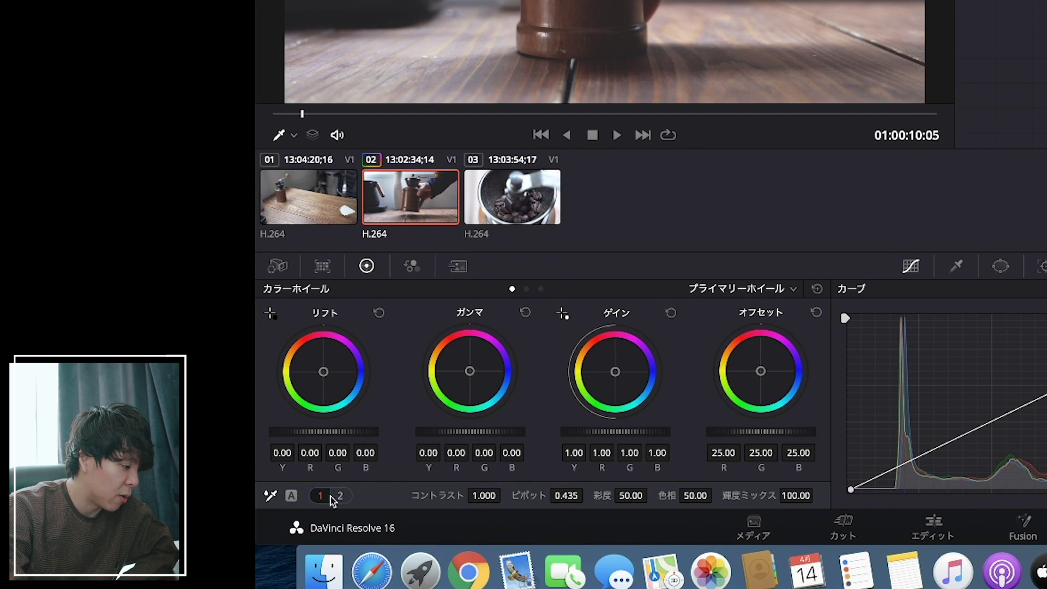
pyautogui.click(341, 496)
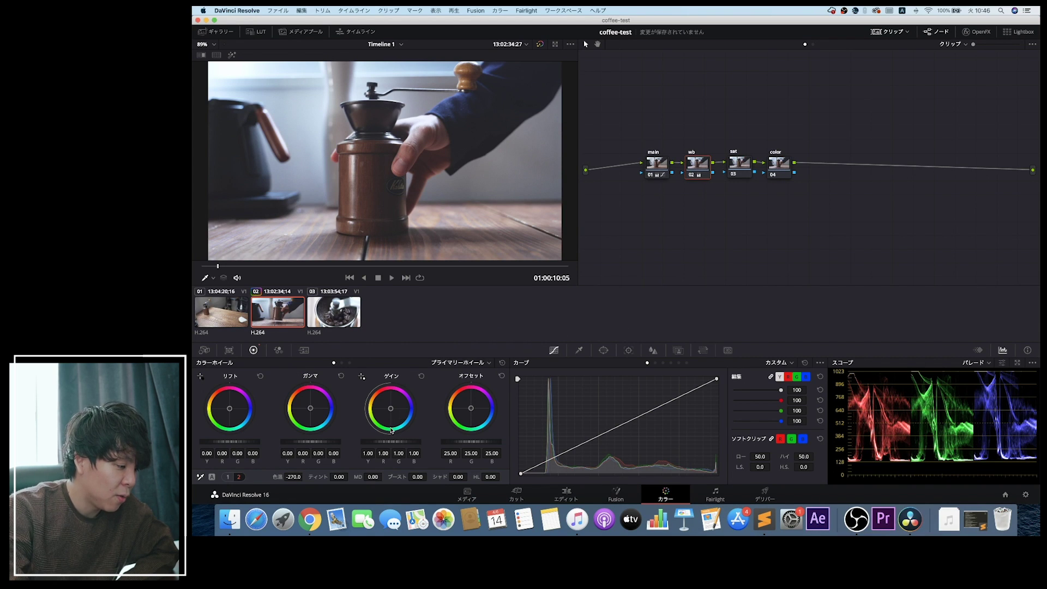
pyautogui.moveTo(339, 477)
pyautogui.mouseDown()
pyautogui.moveTo(306, 476)
pyautogui.moveTo(392, 478)
pyautogui.moveTo(360, 476)
pyautogui.mouseUp()
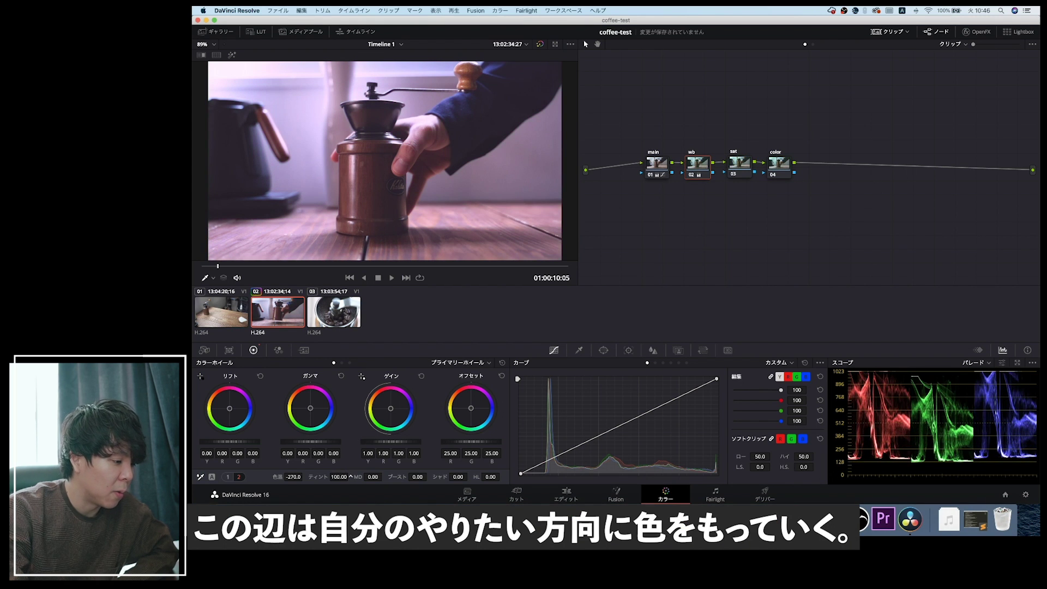
pyautogui.moveTo(351, 476)
pyautogui.mouseDown()
pyautogui.moveTo(305, 477)
pyautogui.moveTo(354, 476)
pyautogui.mouseUp()
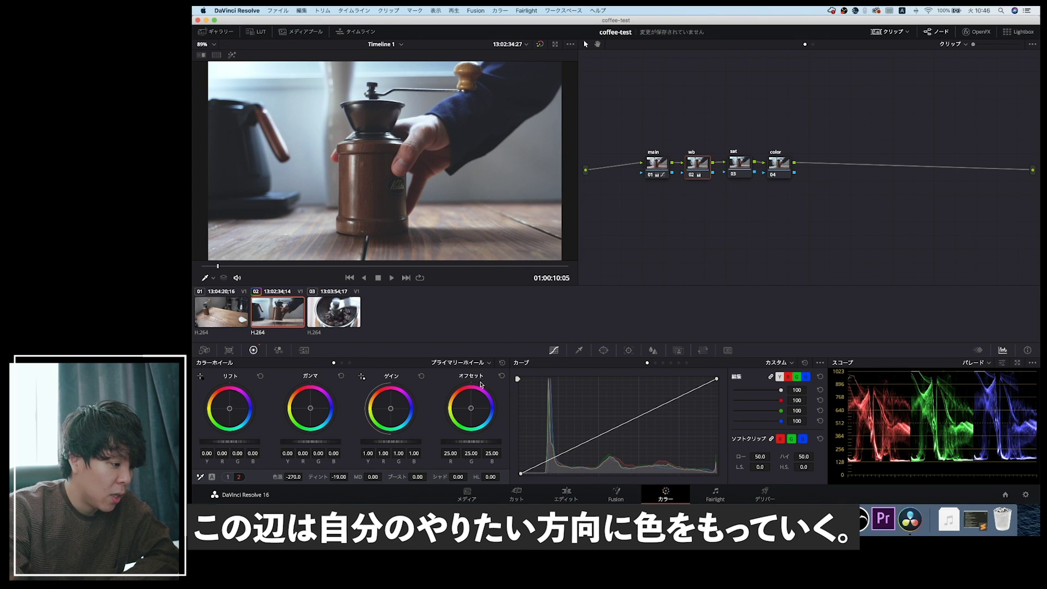
pyautogui.click(740, 162)
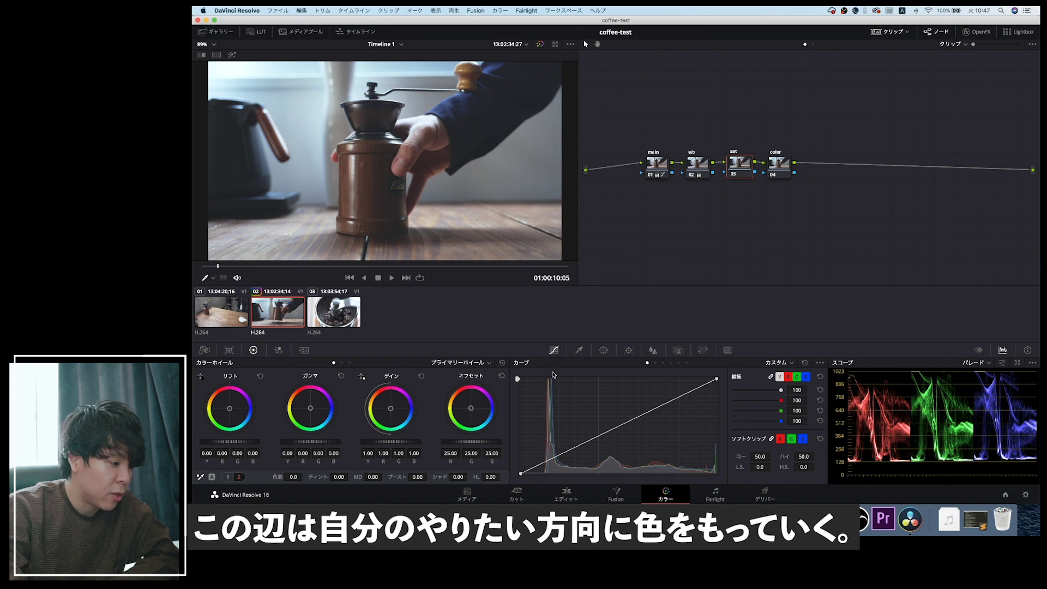
# Raise the sat node's saturation to about 62.8
pyautogui.click(228, 477)
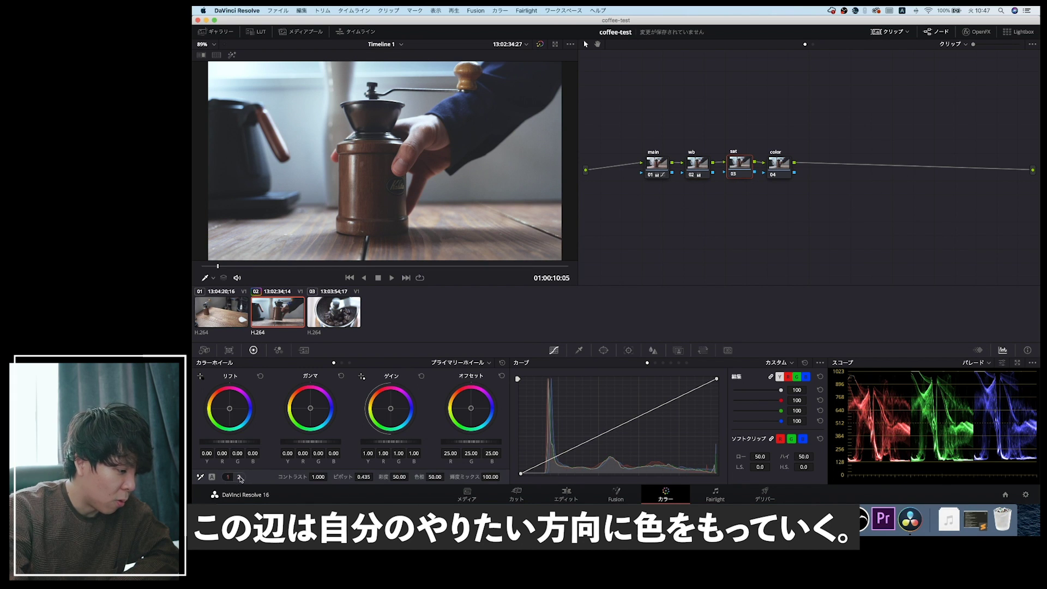
pyautogui.moveTo(399, 477); pyautogui.dragTo(410, 478)
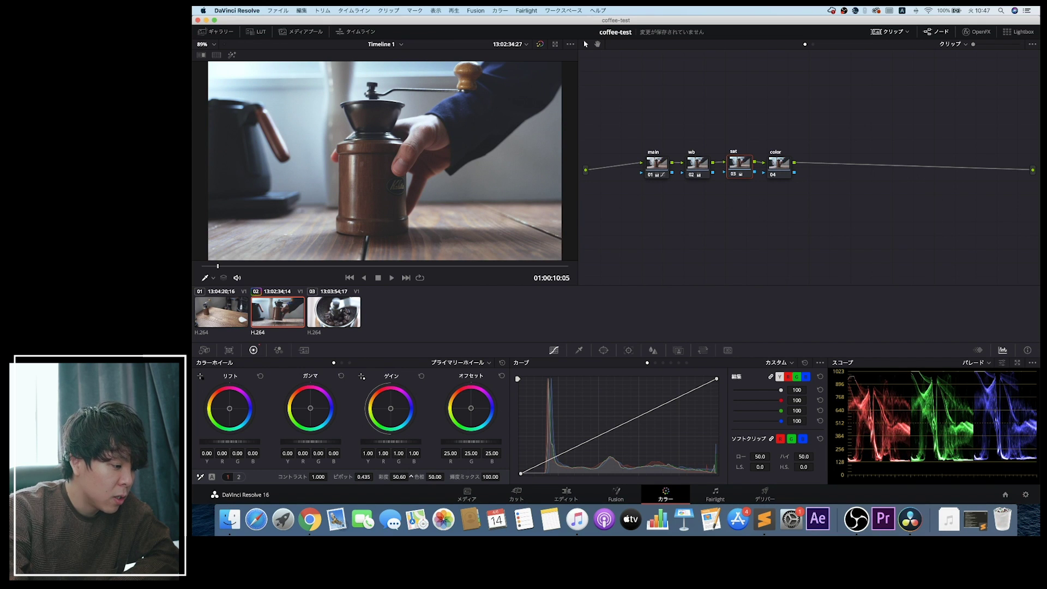
pyautogui.write('80')
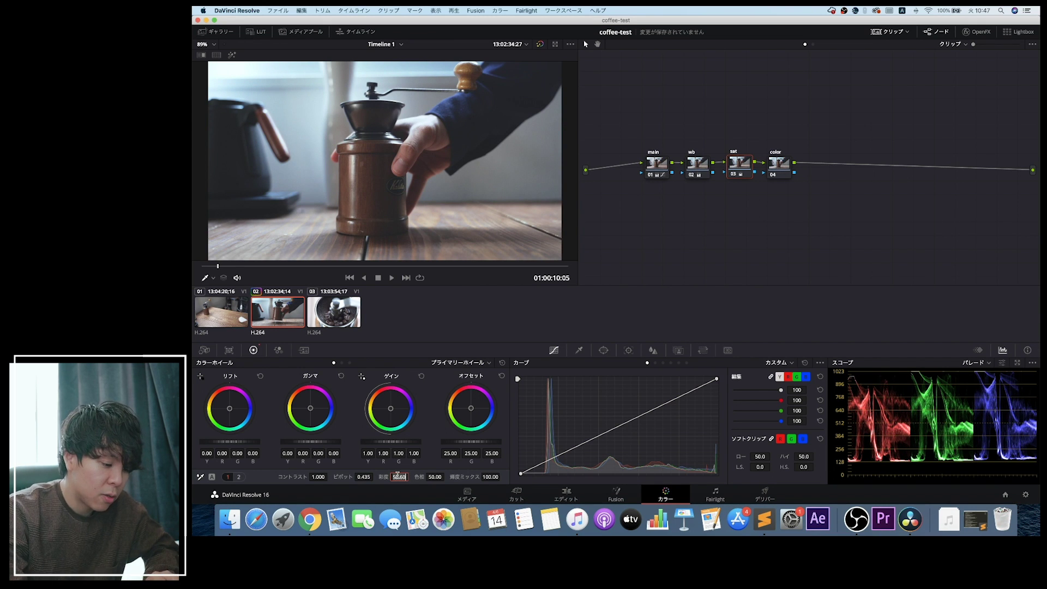
pyautogui.press('BackSpace')
pyautogui.moveTo(397, 477); pyautogui.dragTo(444, 435)
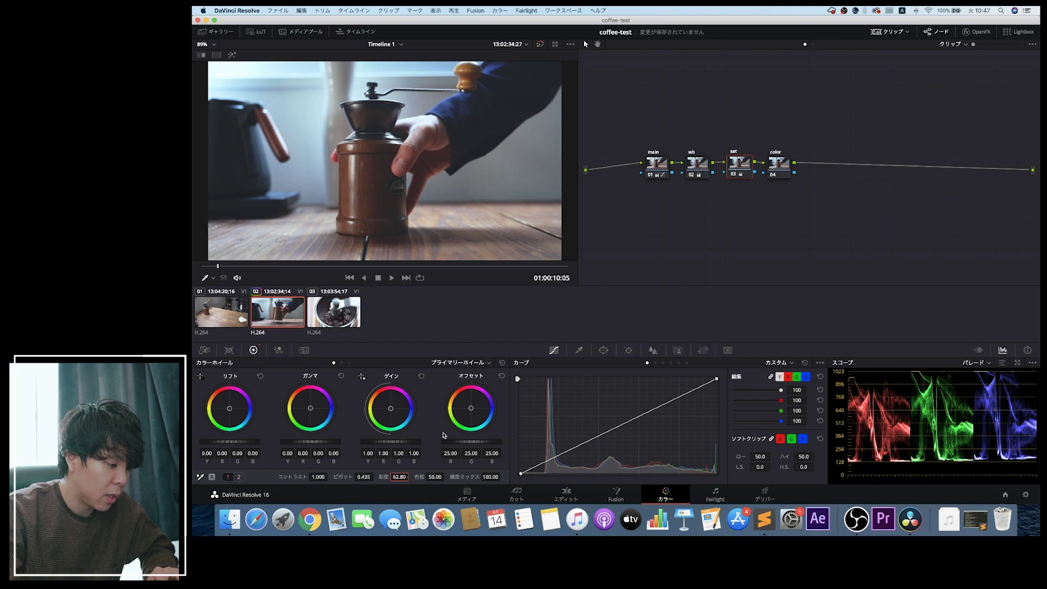
# Set the sat node's Boost to 3.50, select the color node, and save the project
pyautogui.click(238, 477)
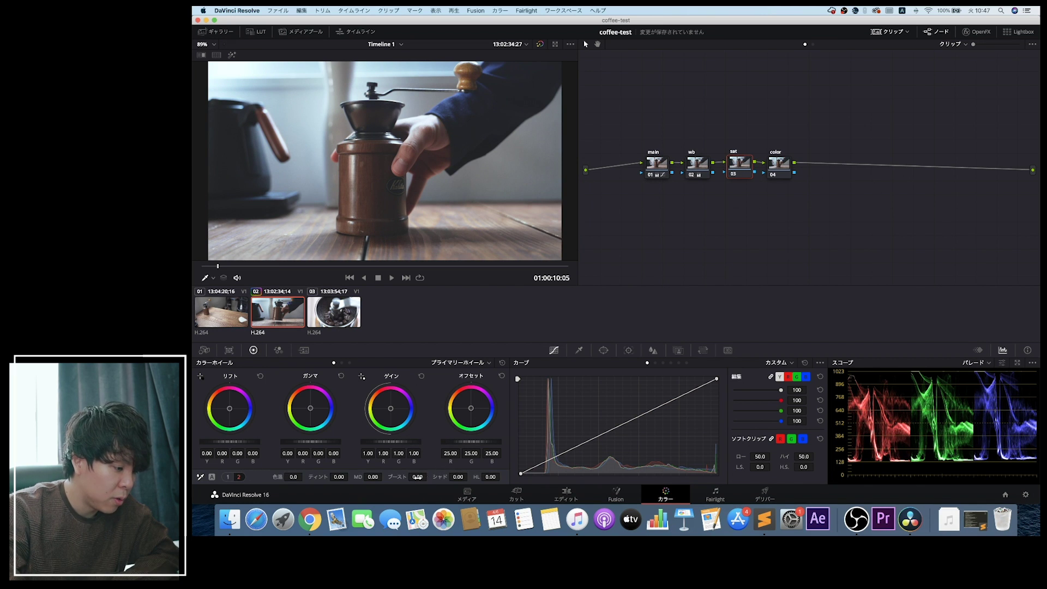
pyautogui.moveTo(418, 476); pyautogui.dragTo(382, 476)
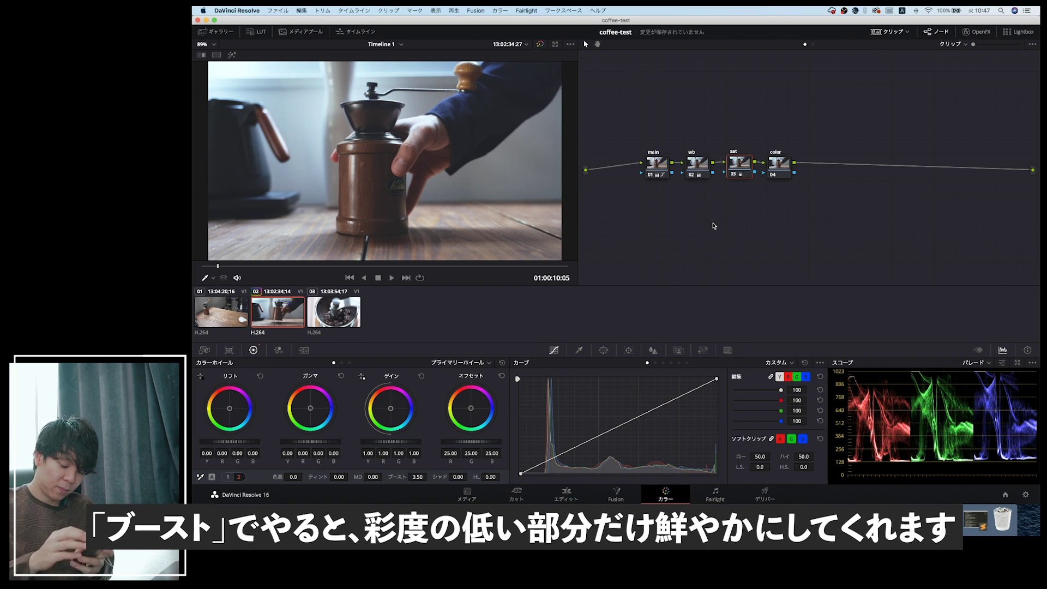
pyautogui.click(781, 163)
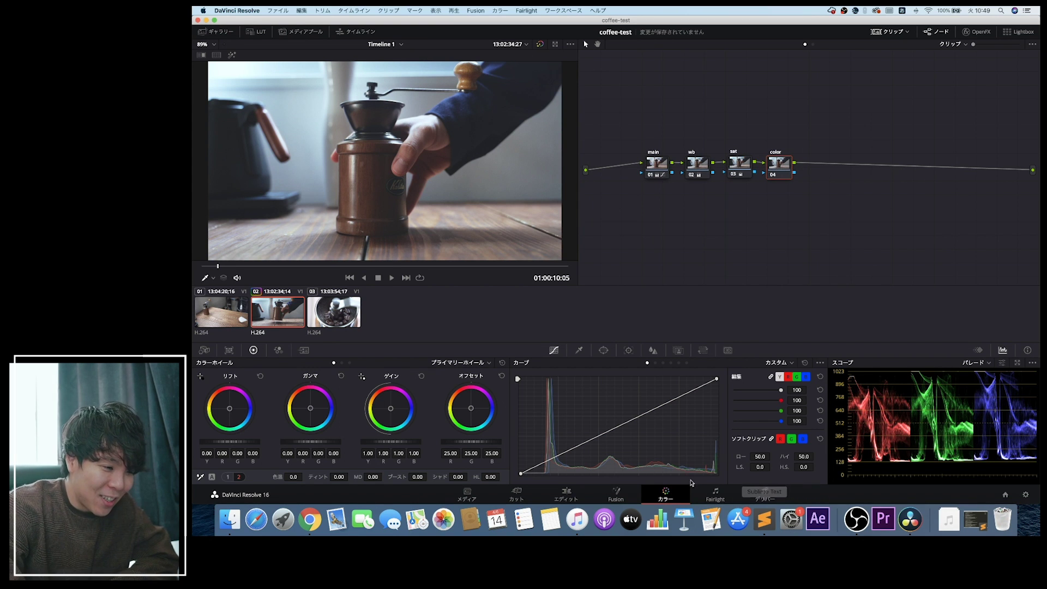
pyautogui.press('super+s')
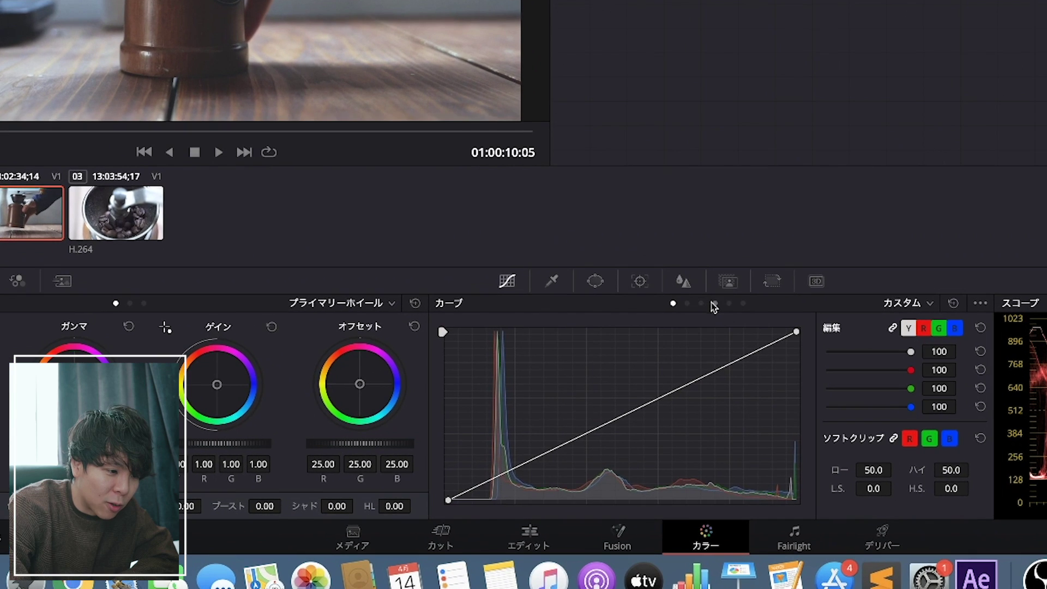
# Cycle through the Hue vs Hue, Hue vs Sat and Hue vs Lum curves, ending on Hue vs Hue
pyautogui.click(687, 303)
pyautogui.click(702, 304)
pyautogui.click(687, 304)
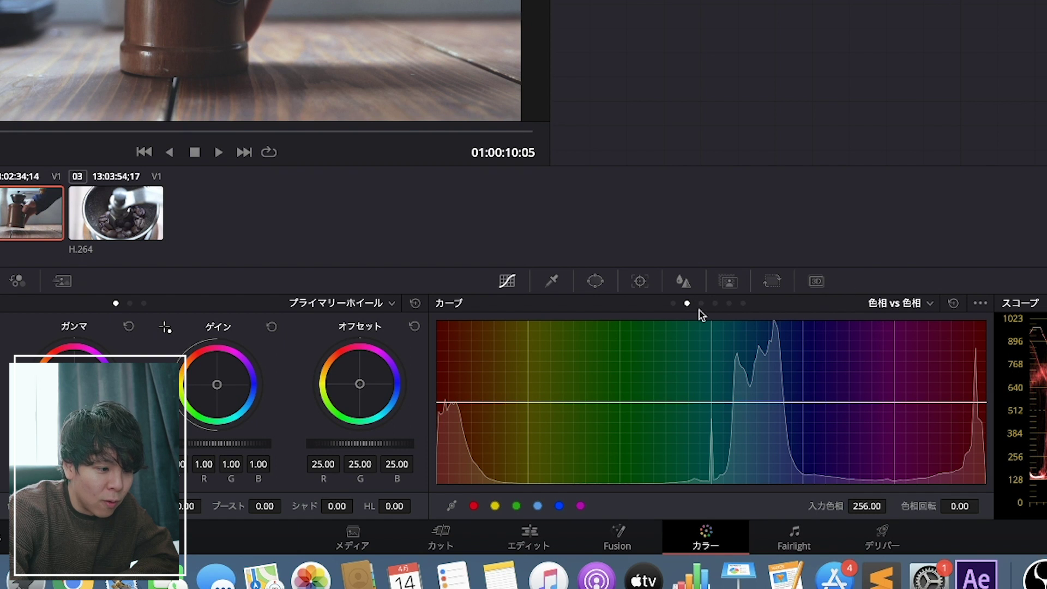
pyautogui.click(701, 304)
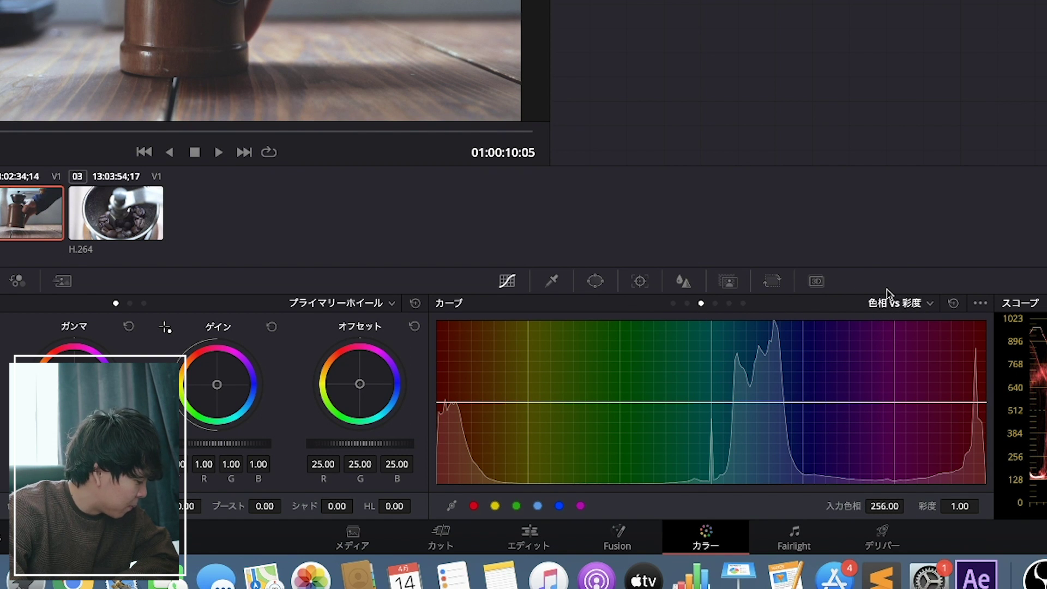
pyautogui.click(715, 303)
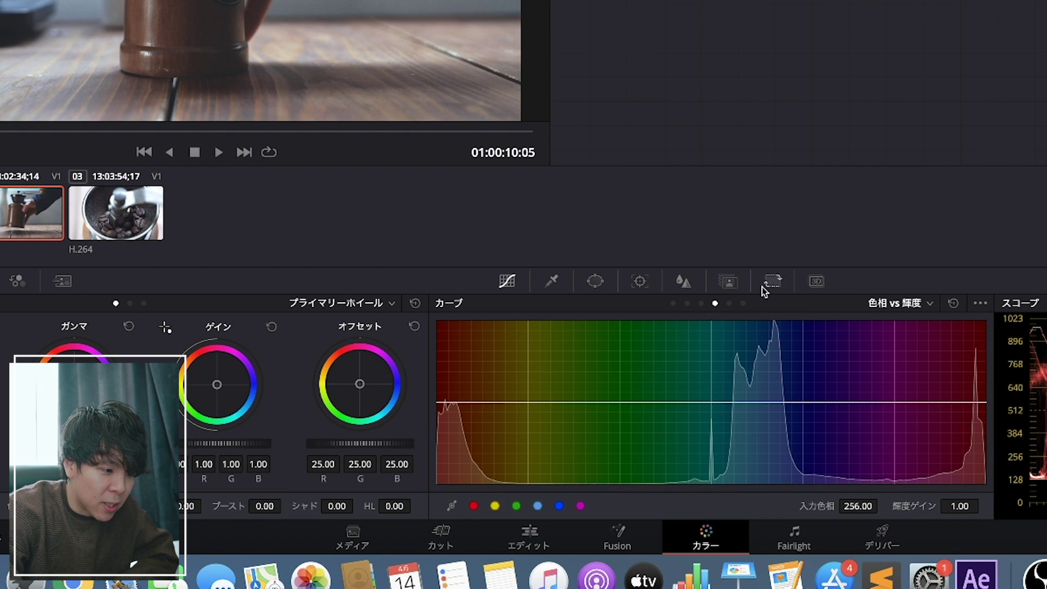
pyautogui.click(688, 304)
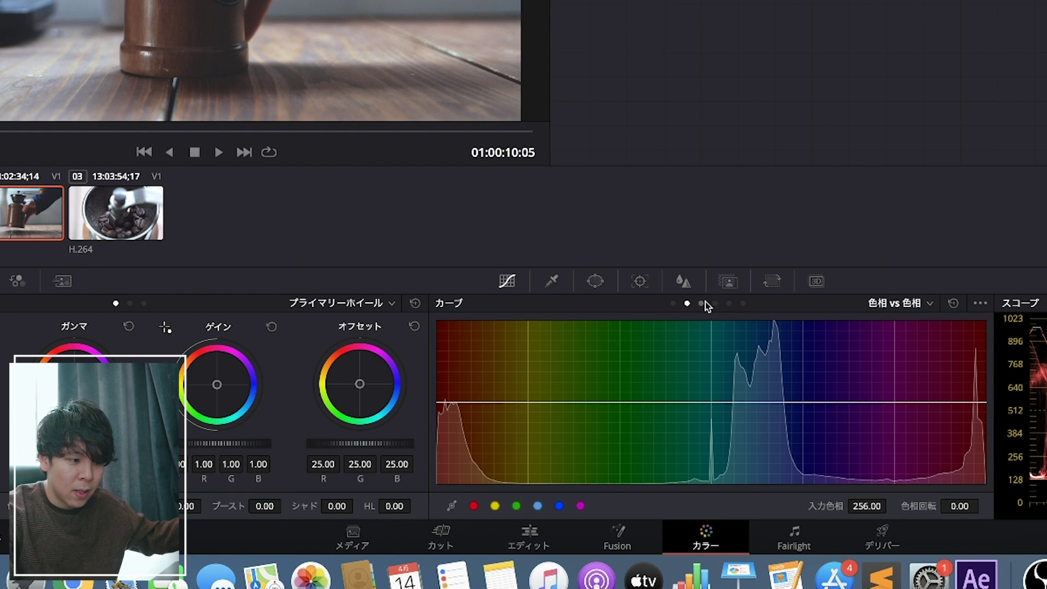
pyautogui.click(702, 303)
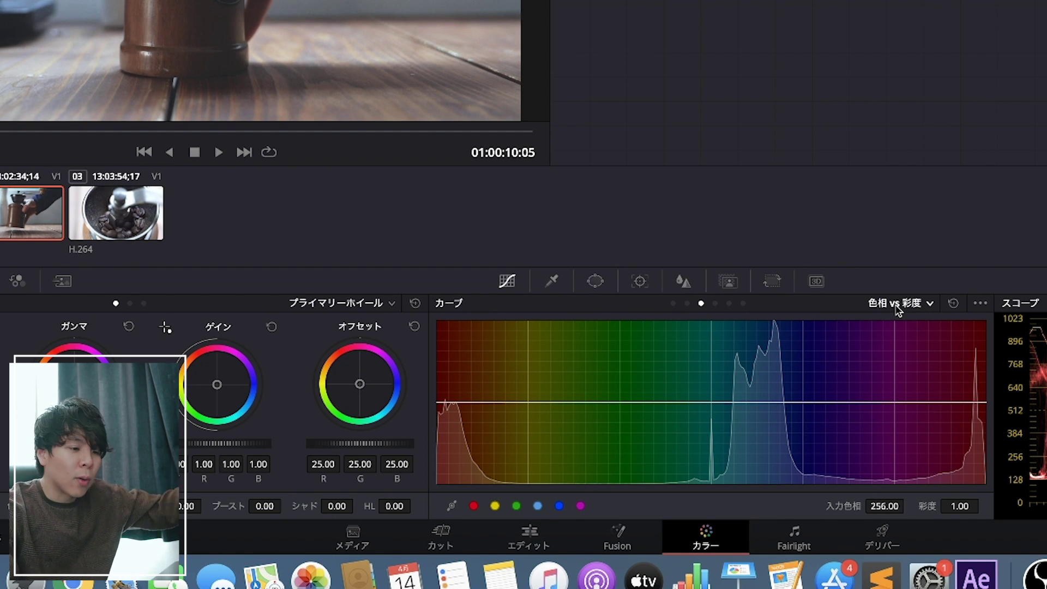
pyautogui.click(715, 304)
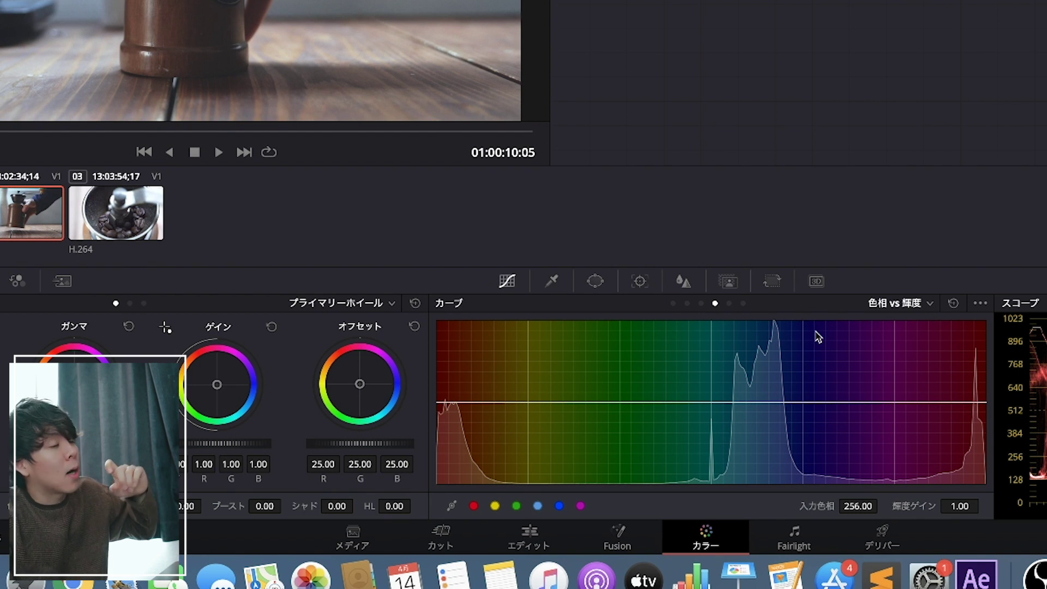
pyautogui.click(688, 304)
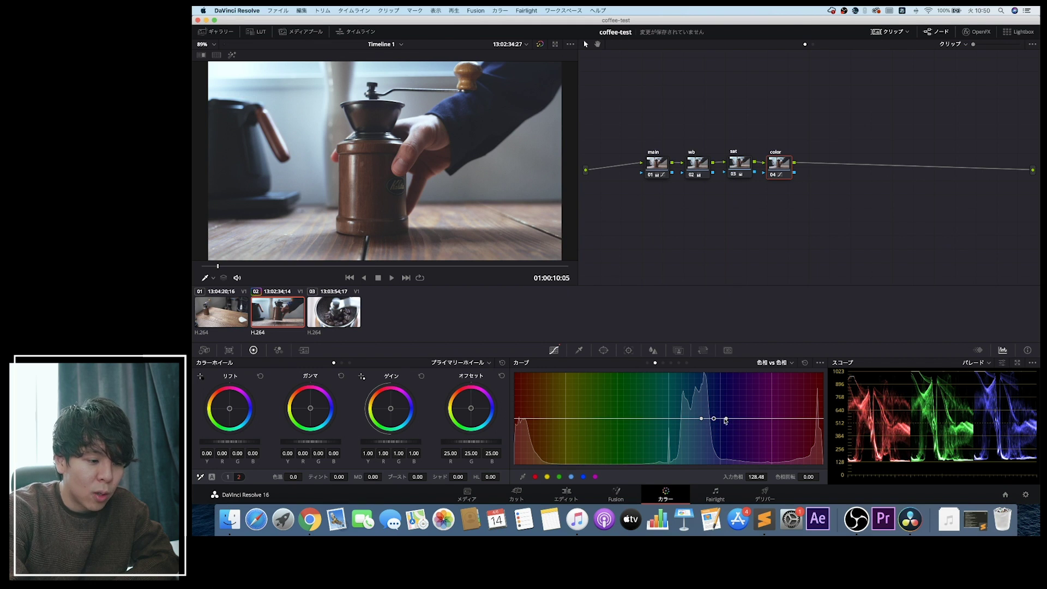
# Build a small raised bump in the cyan-blue range of the Hue vs Hue curve, undoing a stray magenta raise
pyautogui.moveTo(715, 417); pyautogui.dragTo(715, 414)
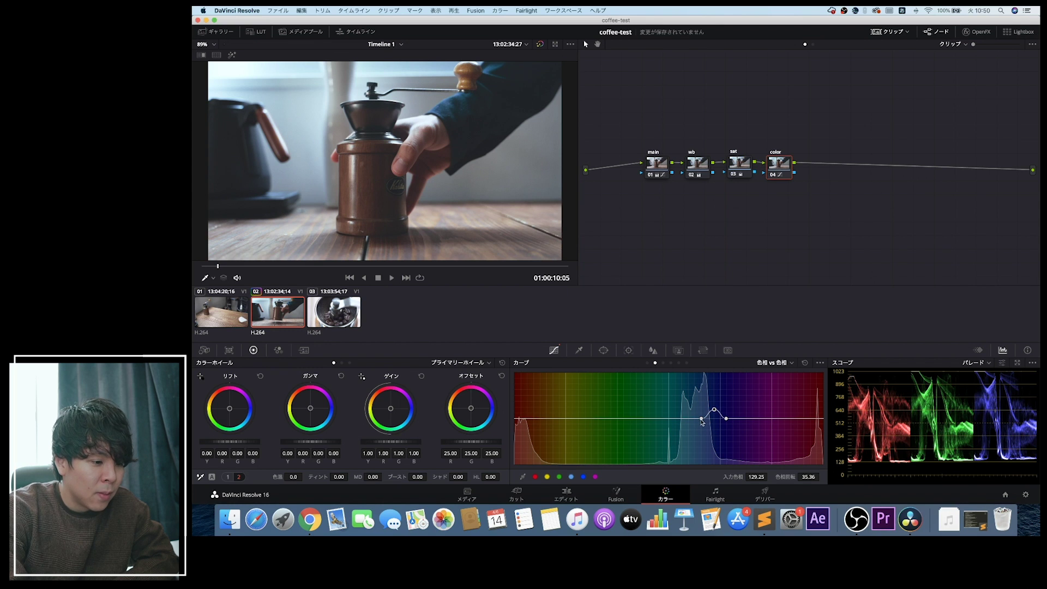
pyautogui.moveTo(701, 418)
pyautogui.mouseDown()
pyautogui.moveTo(677, 418)
pyautogui.moveTo(730, 418)
pyautogui.mouseUp()
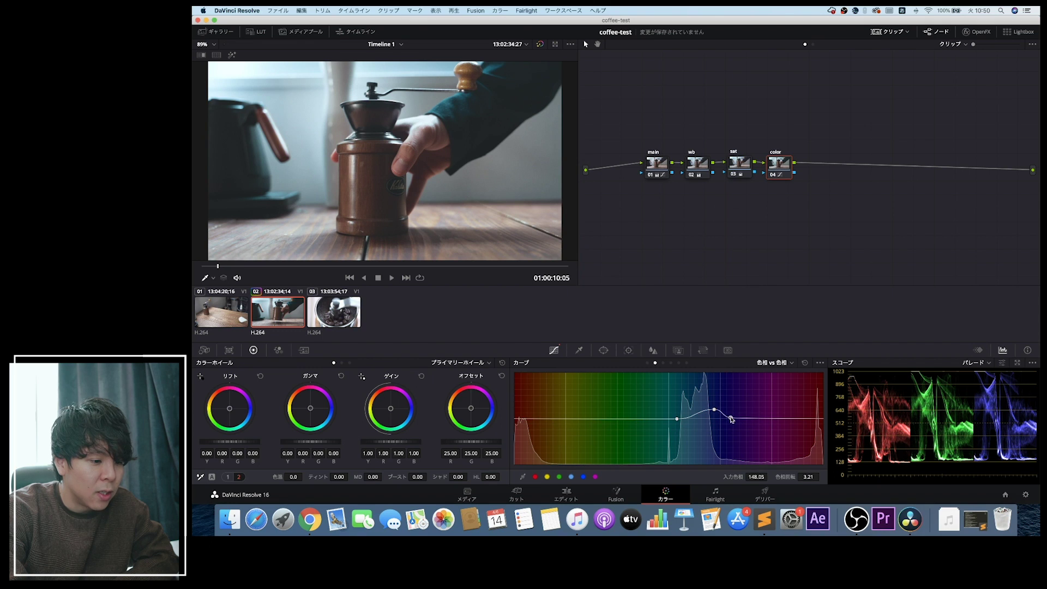
pyautogui.click(696, 415)
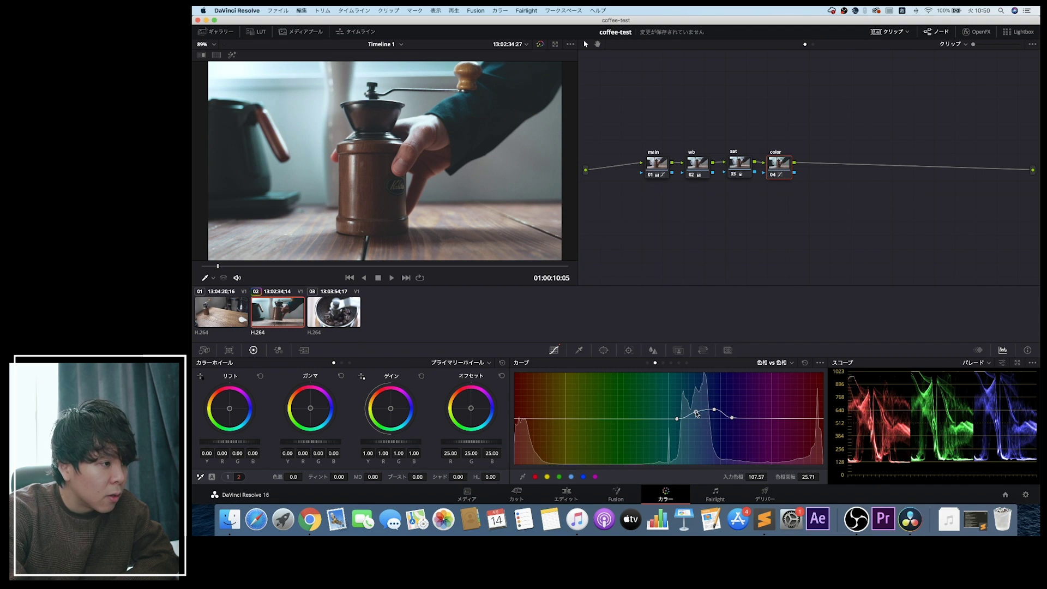
pyautogui.moveTo(714, 411); pyautogui.dragTo(712, 413)
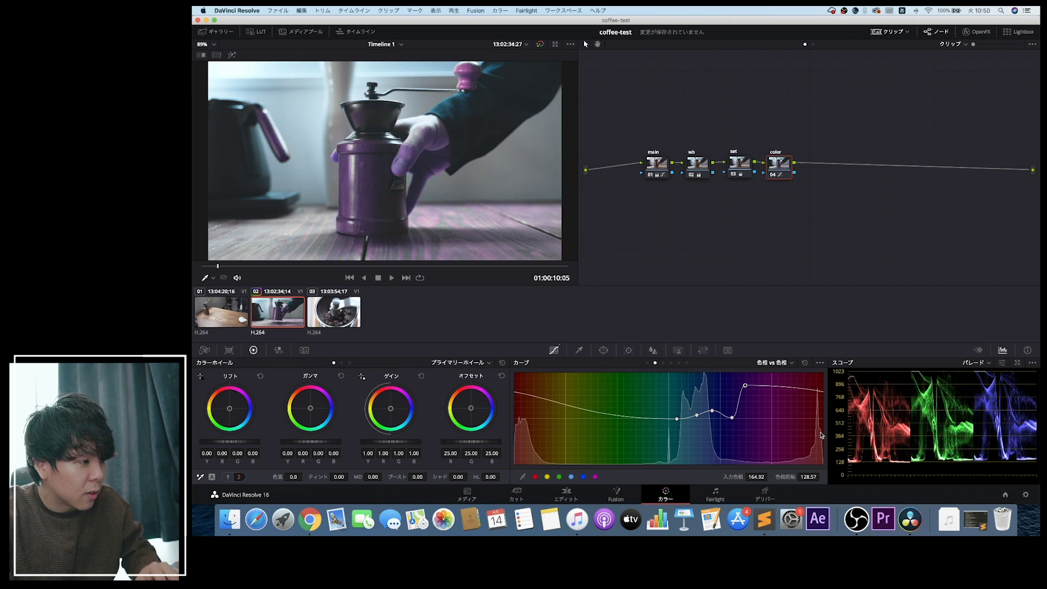
pyautogui.moveTo(788, 418); pyautogui.dragTo(787, 387)
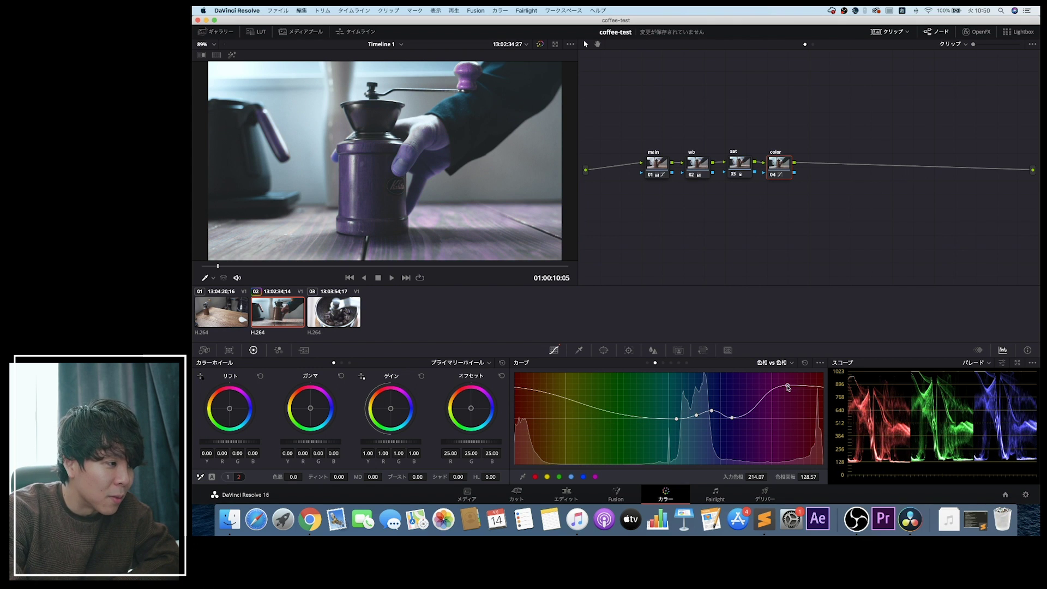
pyautogui.press('super+z')
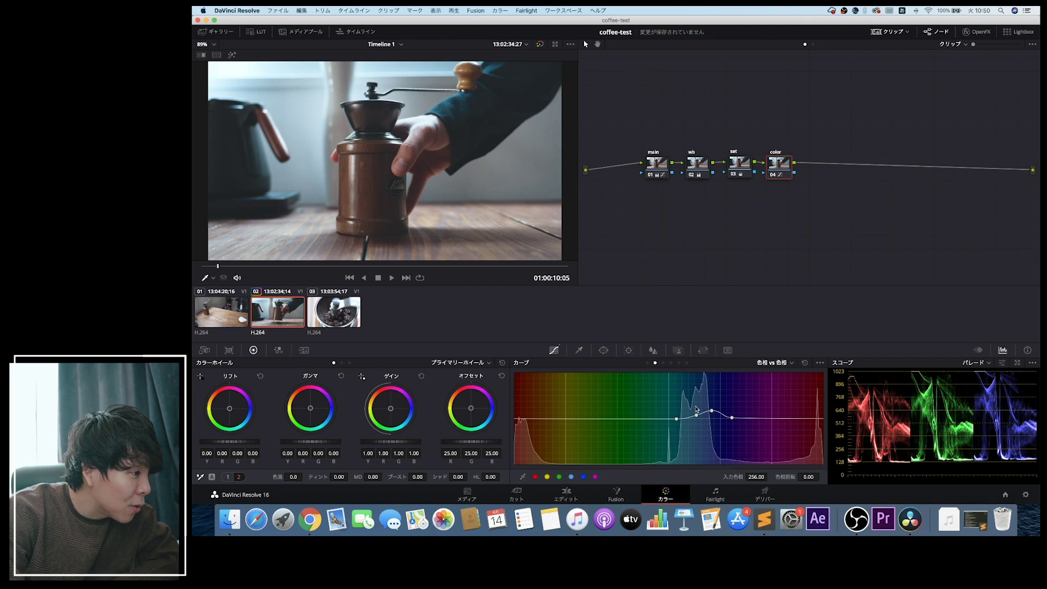
pyautogui.click(696, 413)
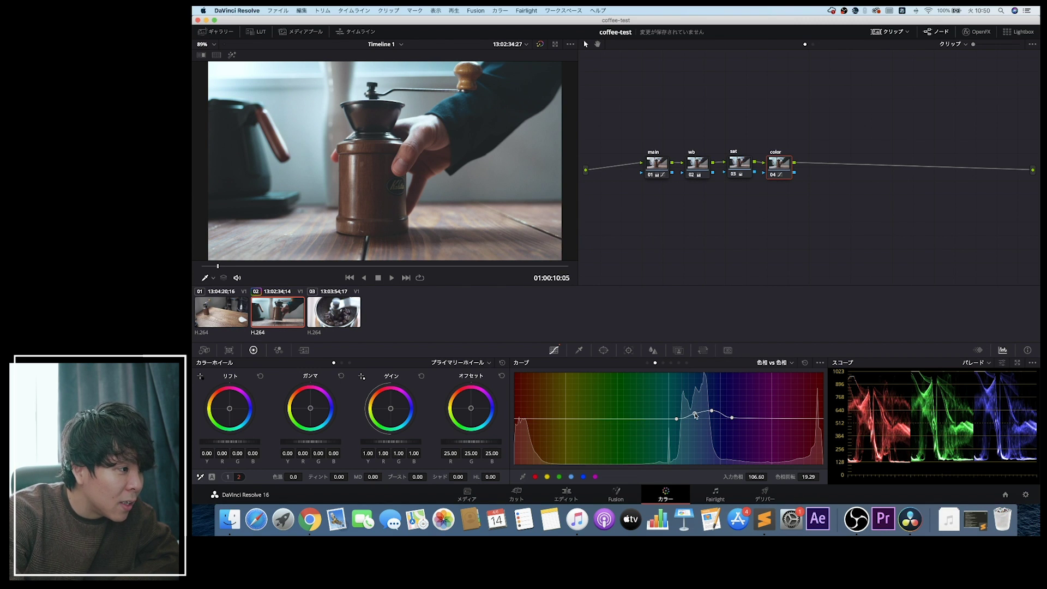
pyautogui.moveTo(712, 410); pyautogui.dragTo(709, 409)
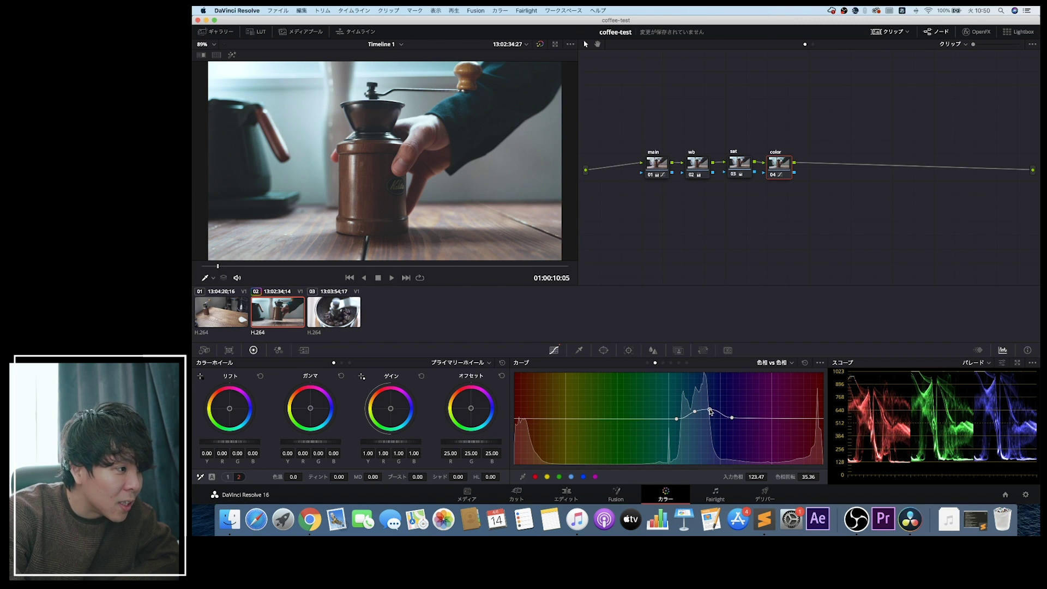
pyautogui.moveTo(677, 420); pyautogui.dragTo(669, 418)
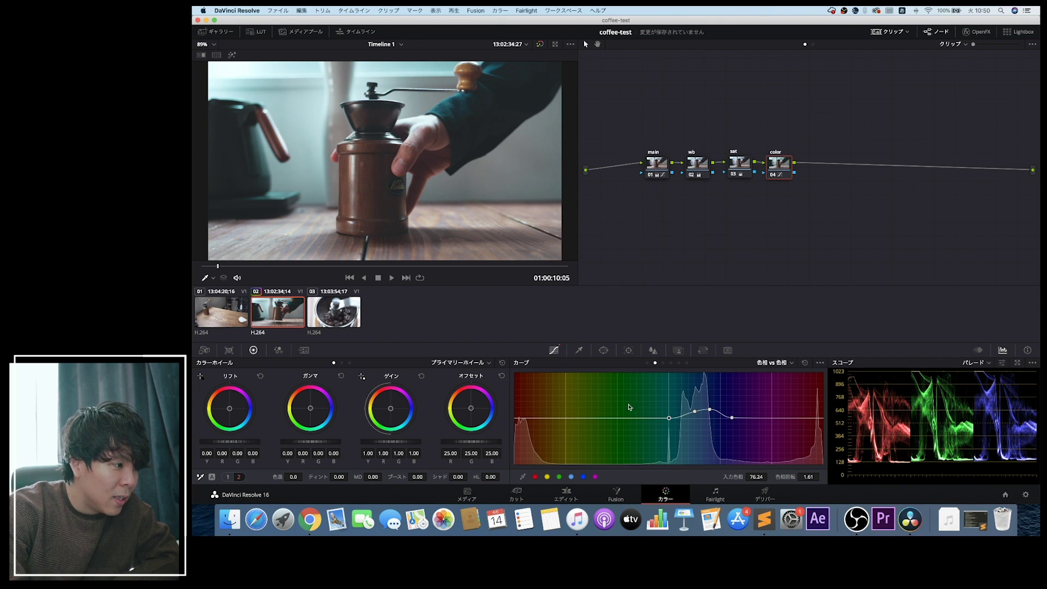
# Add points at the red-orange end of Hue vs Hue and flatten the orange peak
pyautogui.moveTo(670, 418); pyautogui.dragTo(680, 418)
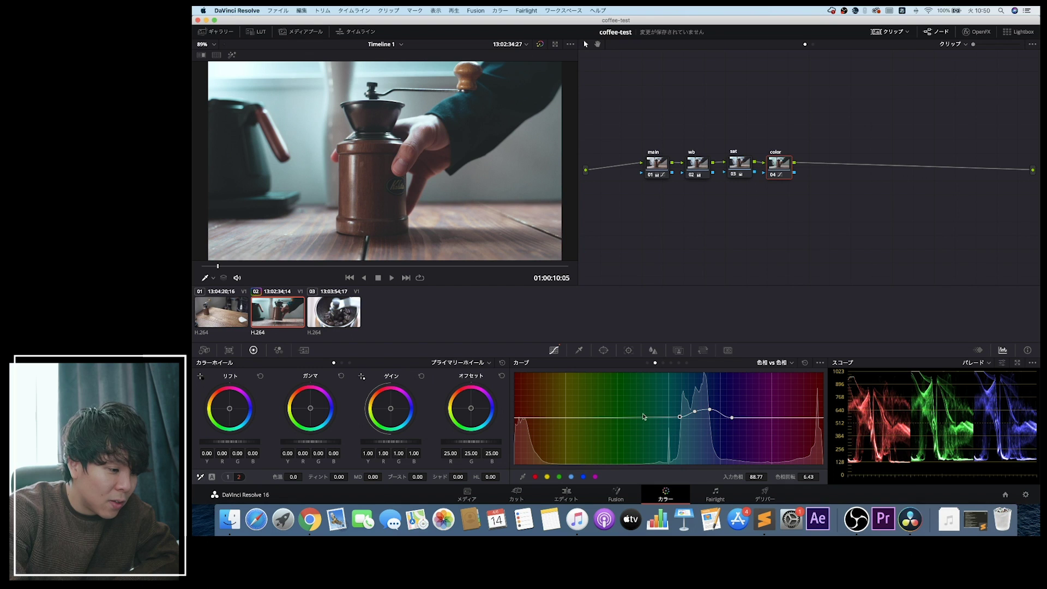
pyautogui.click(558, 418)
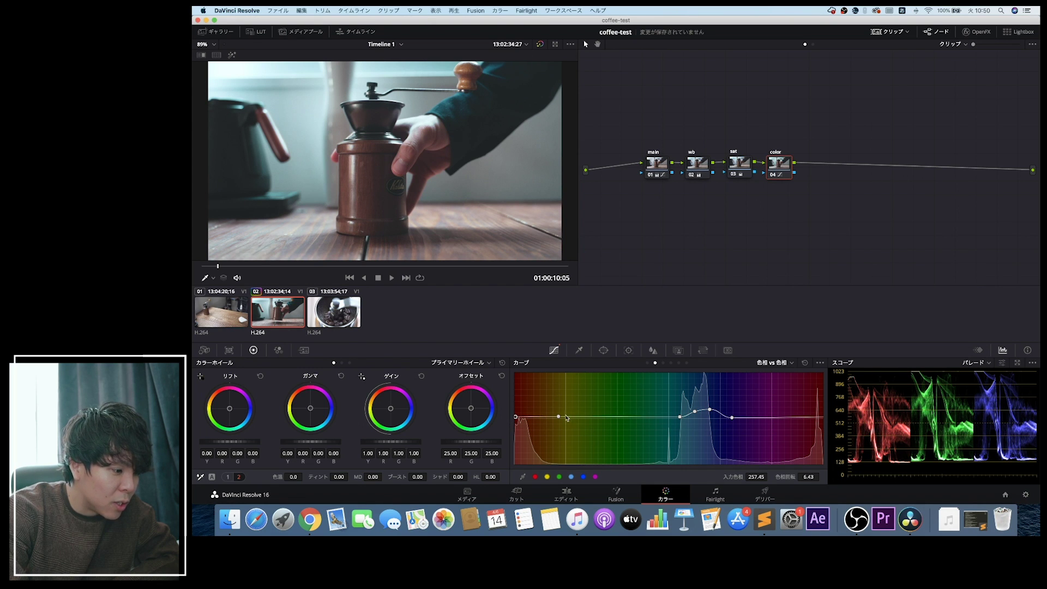
pyautogui.moveTo(557, 418)
pyautogui.mouseDown()
pyautogui.moveTo(517, 421)
pyautogui.moveTo(533, 417)
pyautogui.mouseUp()
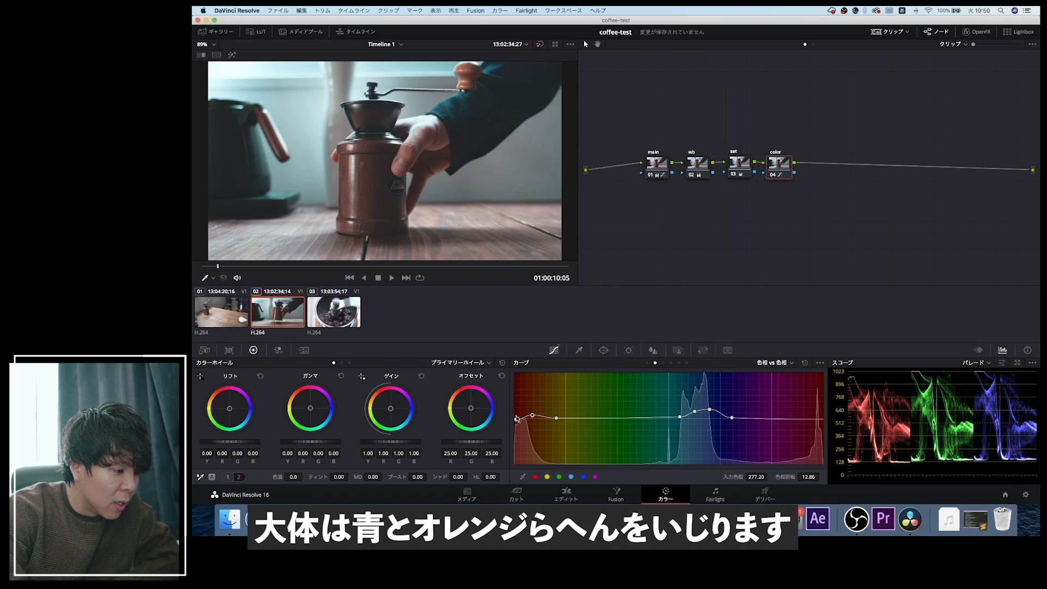
pyautogui.click(543, 416)
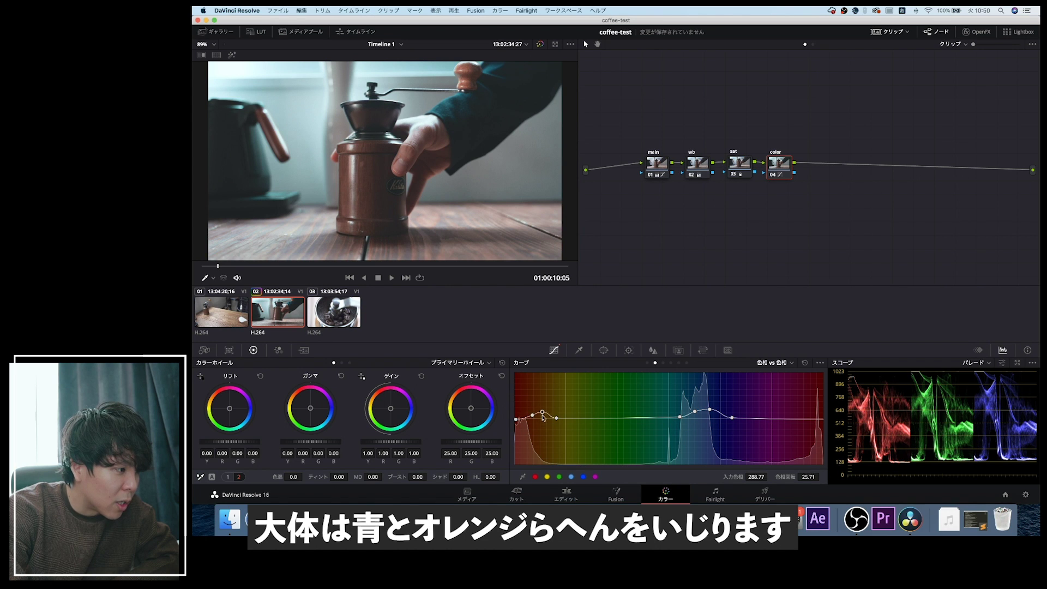
pyautogui.moveTo(544, 415)
pyautogui.mouseDown()
pyautogui.moveTo(544, 389)
pyautogui.moveTo(543, 419)
pyautogui.mouseUp()
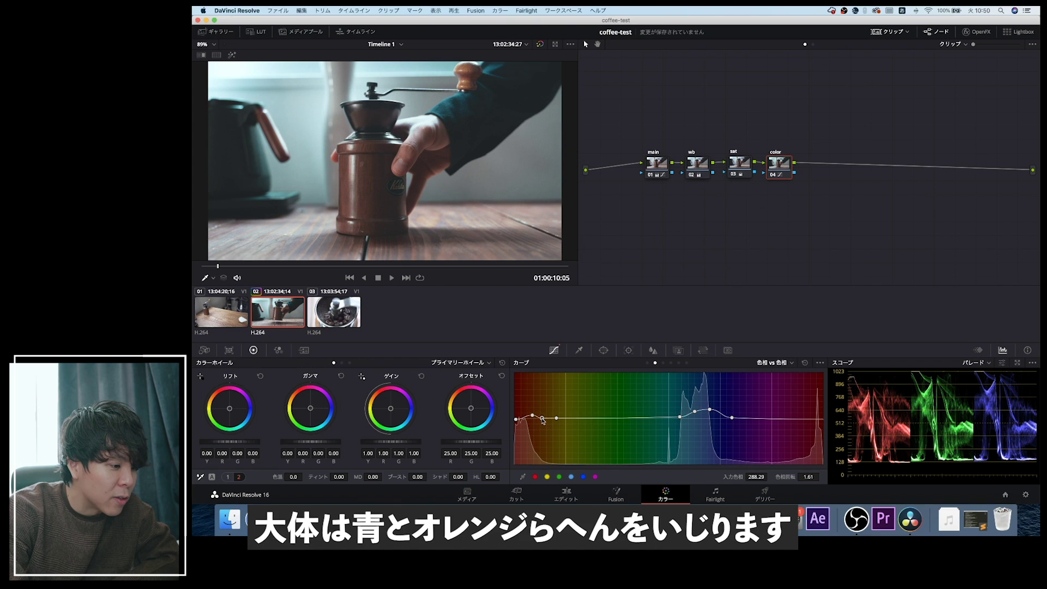
pyautogui.click(534, 415)
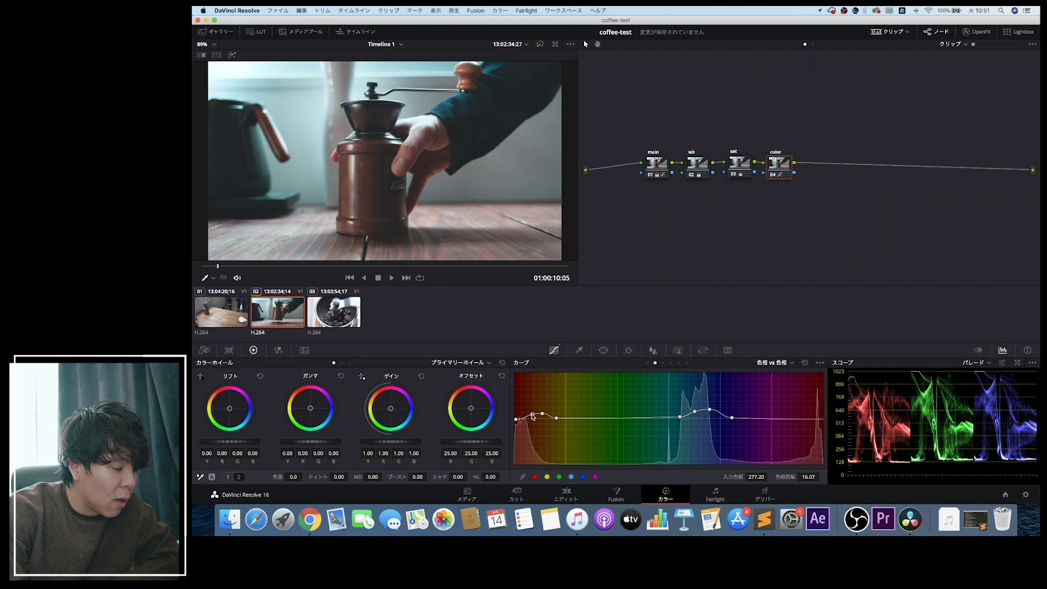
pyautogui.moveTo(556, 418); pyautogui.dragTo(583, 418)
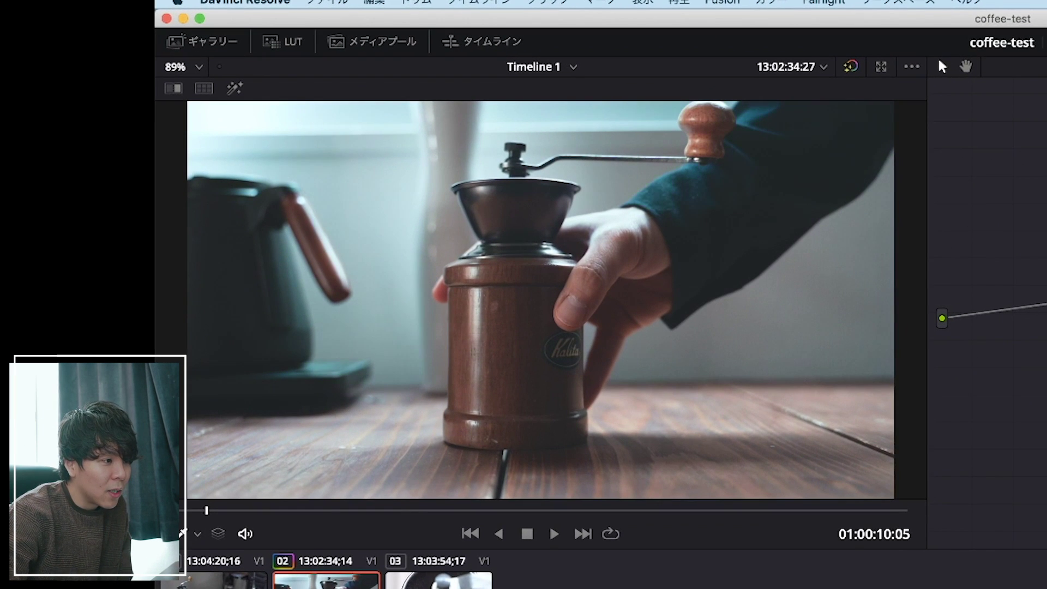
# Pull dips into the yellow-green and magenta-blue hues on the Hue vs Hue curve
pyautogui.hotkey('shift', 'd')
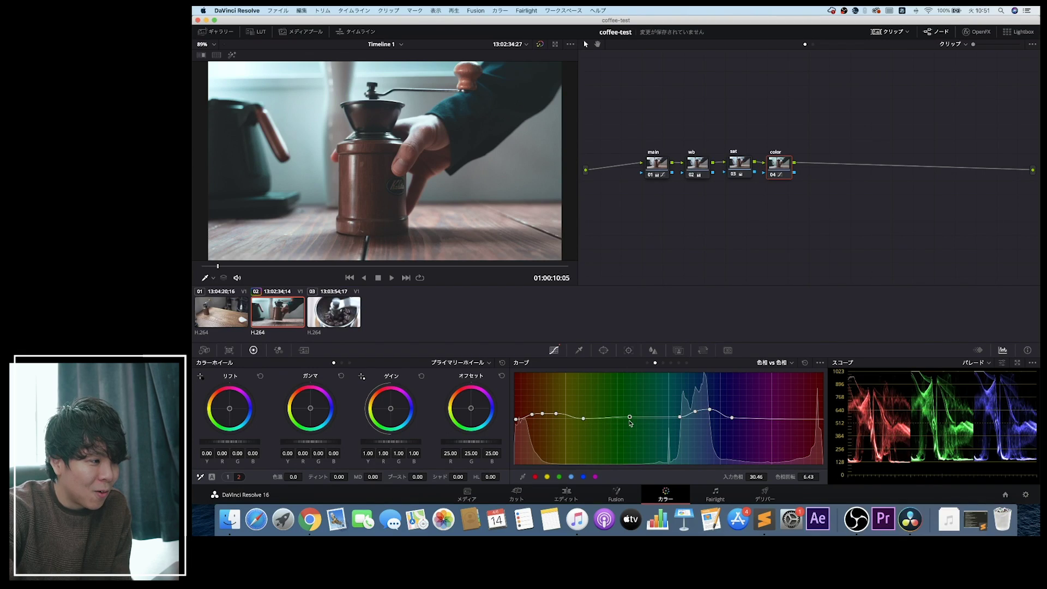
pyautogui.moveTo(630, 419); pyautogui.dragTo(630, 439)
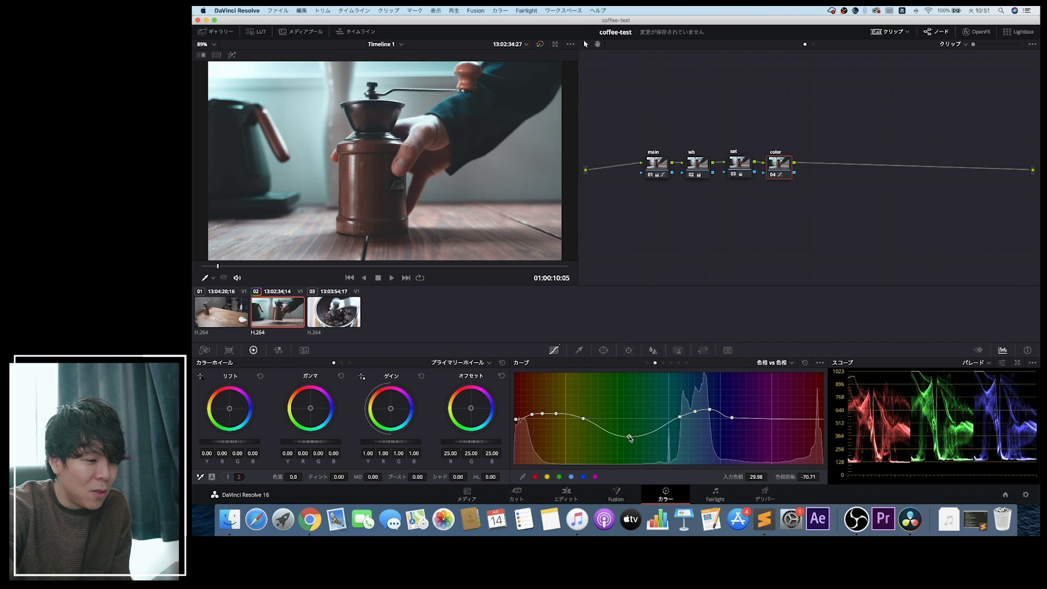
pyautogui.moveTo(788, 420); pyautogui.dragTo(787, 435)
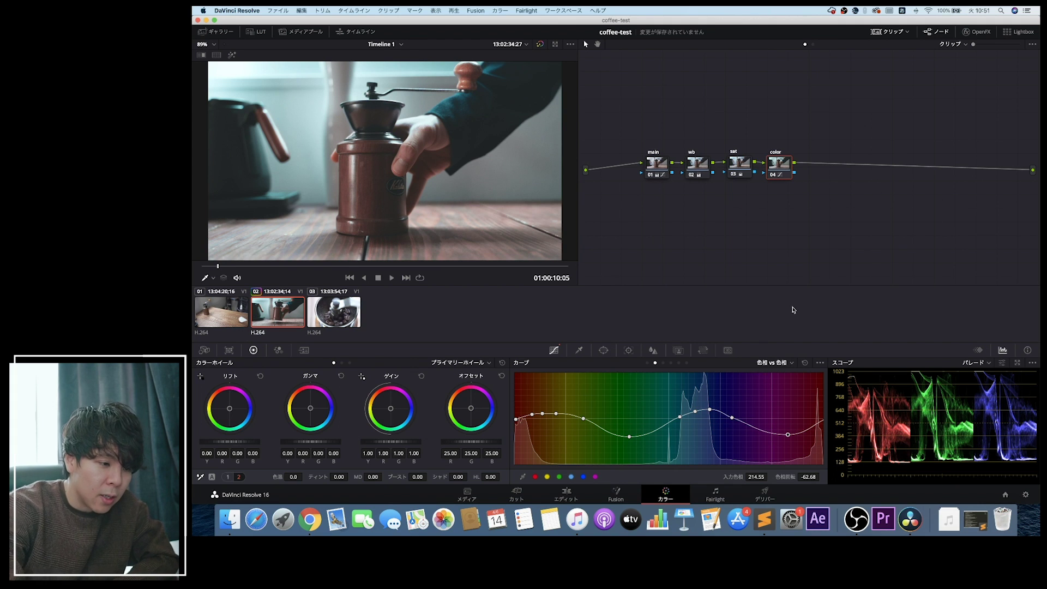
pyautogui.click(664, 363)
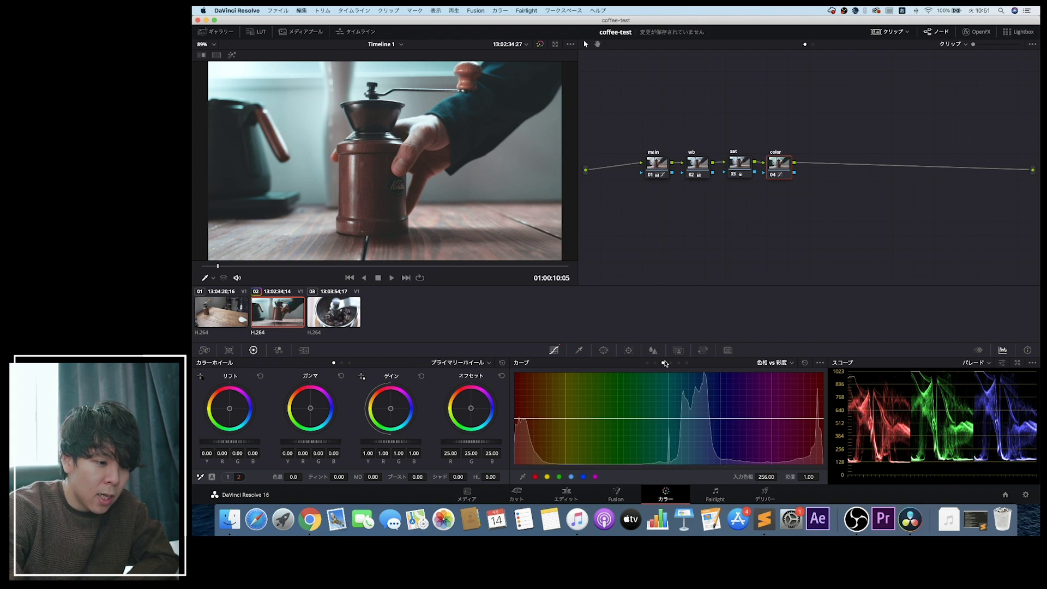
# On Hue vs Sat, lift saturation for a few hues and desaturate yellow-green and magenta
pyautogui.click(654, 419)
pyautogui.moveTo(710, 421); pyautogui.dragTo(707, 413)
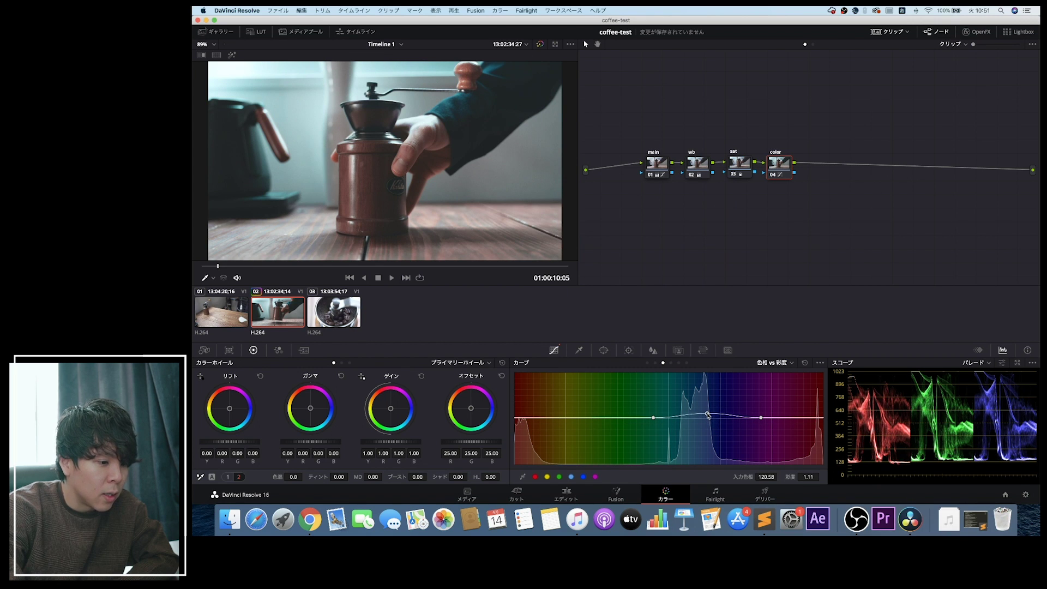
pyautogui.click(571, 417)
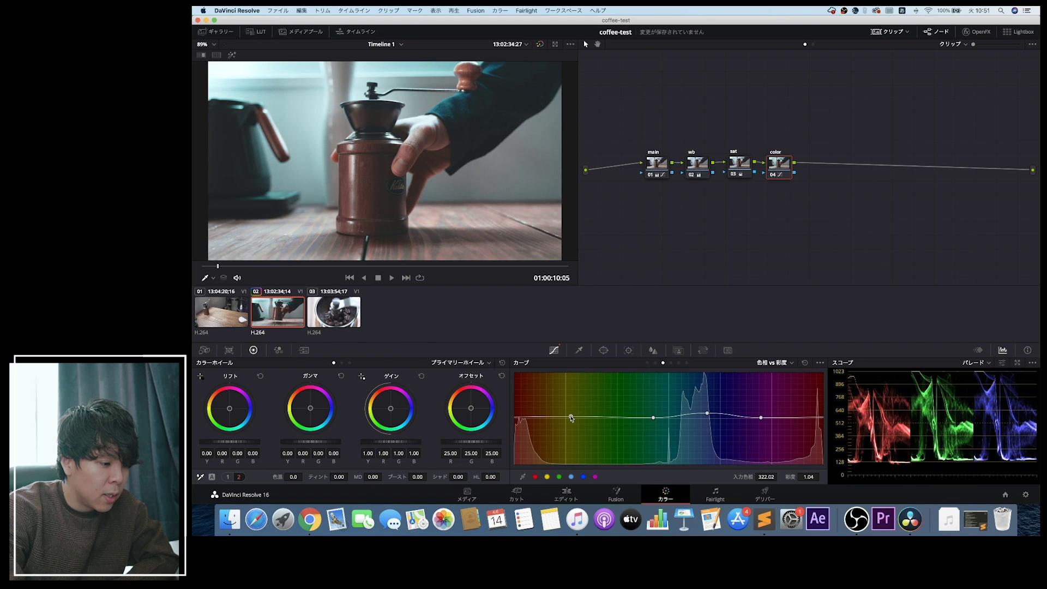
pyautogui.click(516, 419)
pyautogui.moveTo(537, 419); pyautogui.dragTo(537, 415)
pyautogui.moveTo(630, 420); pyautogui.dragTo(623, 432)
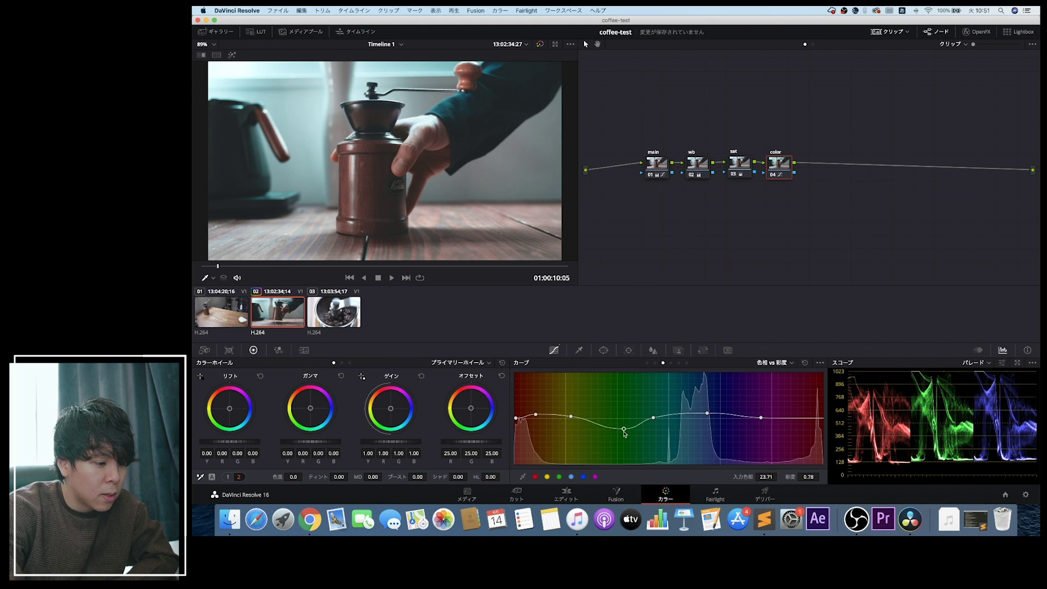
pyautogui.moveTo(815, 418); pyautogui.dragTo(813, 430)
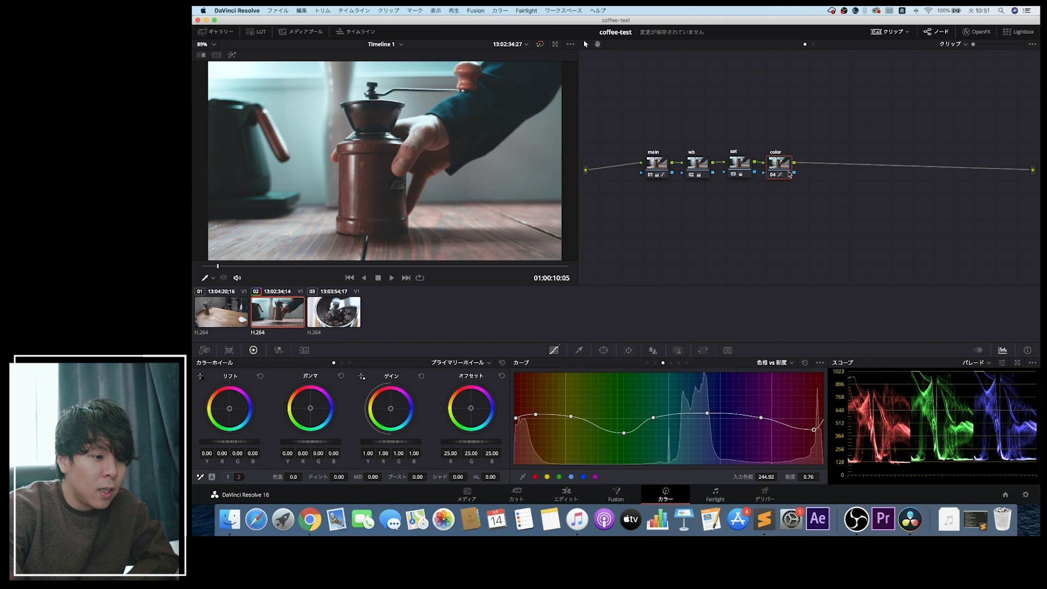
pyautogui.click(671, 363)
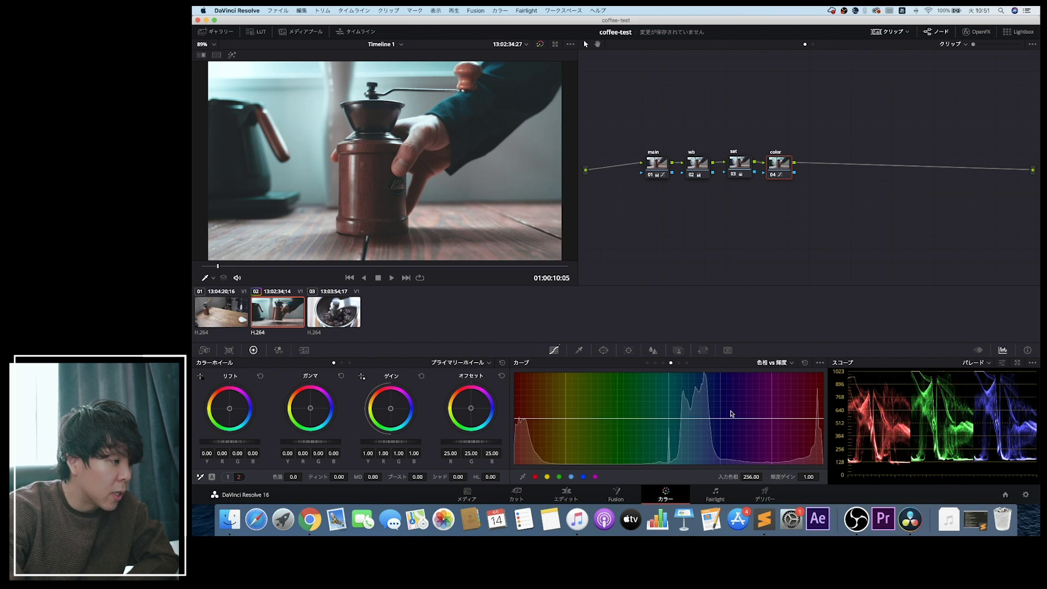
# On Hue vs Lum, slightly brighten the red-orange hues and darken a narrow cyan-blue band
pyautogui.moveTo(703, 418)
pyautogui.mouseDown()
pyautogui.moveTo(703, 408)
pyautogui.moveTo(703, 435)
pyautogui.moveTo(703, 416)
pyautogui.mouseUp()
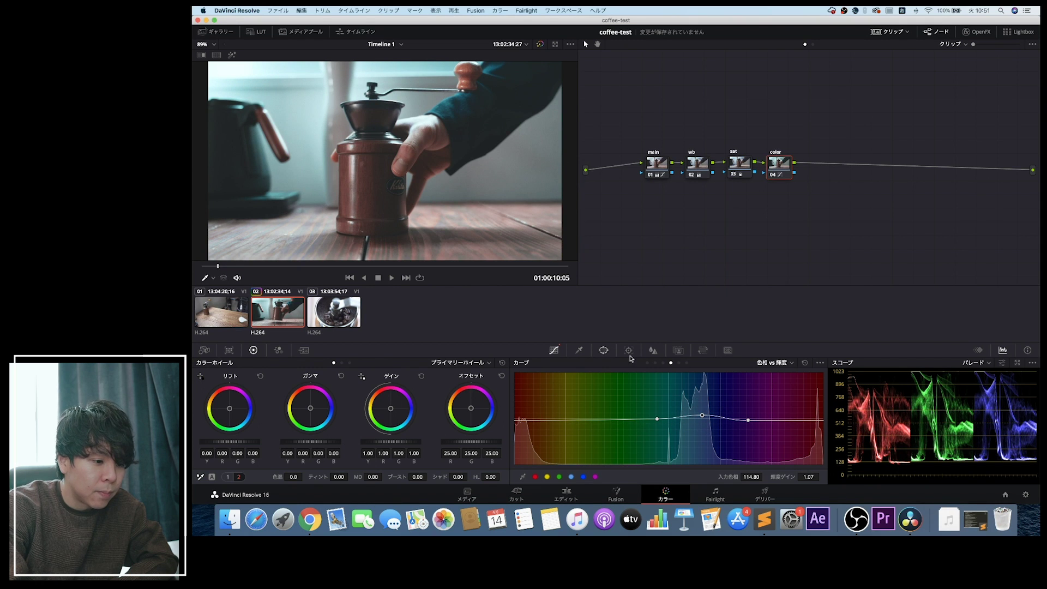
pyautogui.moveTo(748, 420); pyautogui.dragTo(695, 423)
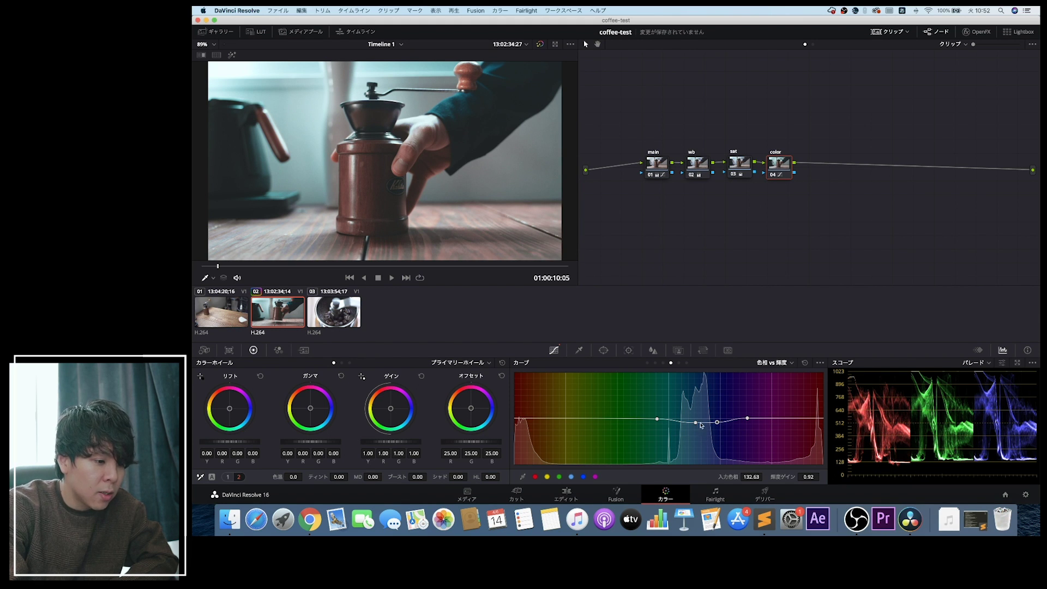
pyautogui.click(590, 418)
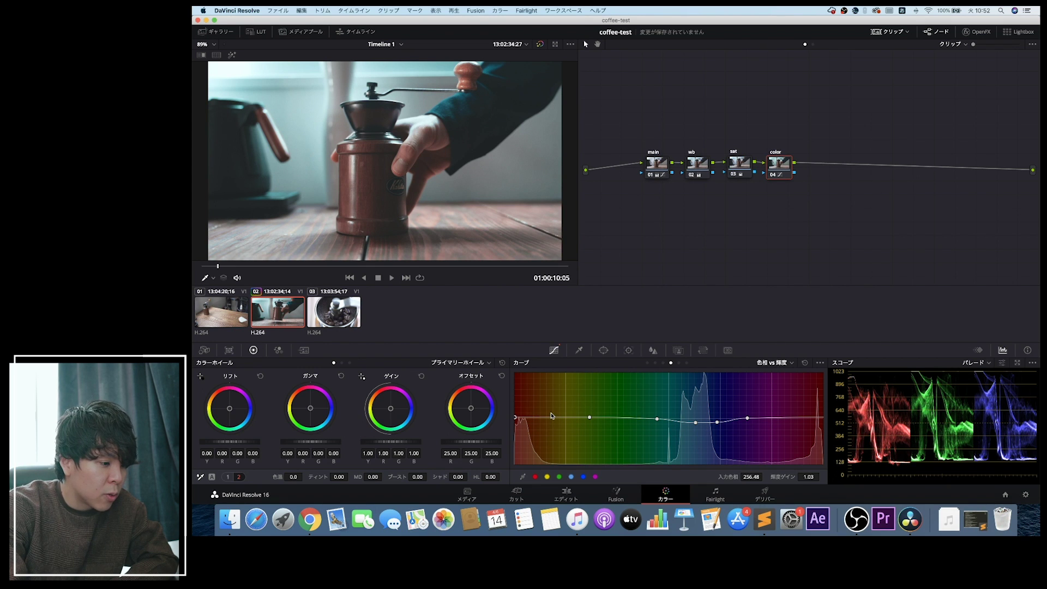
pyautogui.moveTo(549, 419); pyautogui.dragTo(526, 417)
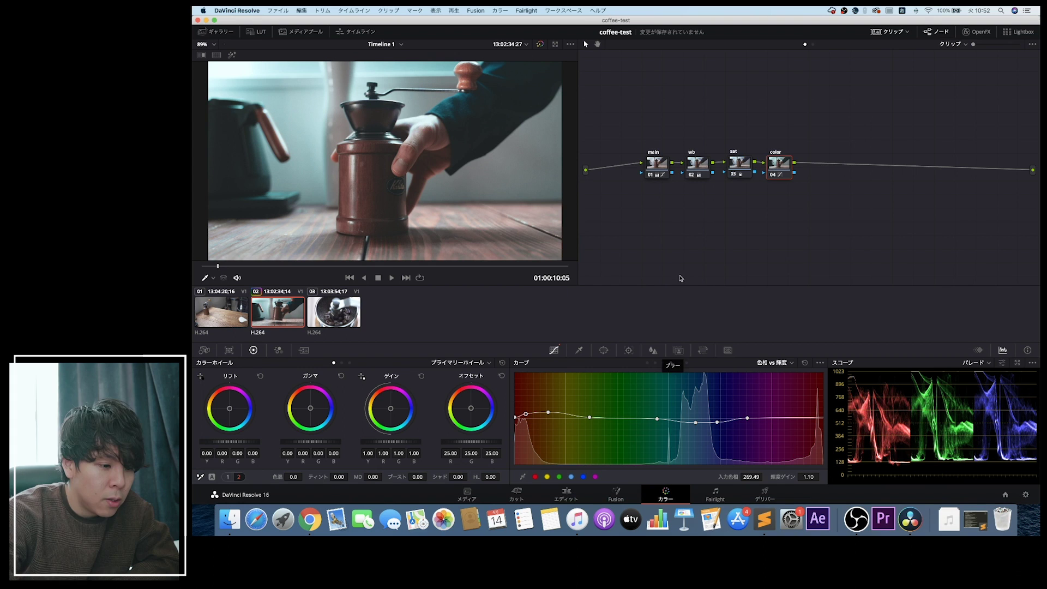
# Back on the Hue vs Sat curve, lower one point and adjust the right-end point
pyautogui.click(664, 363)
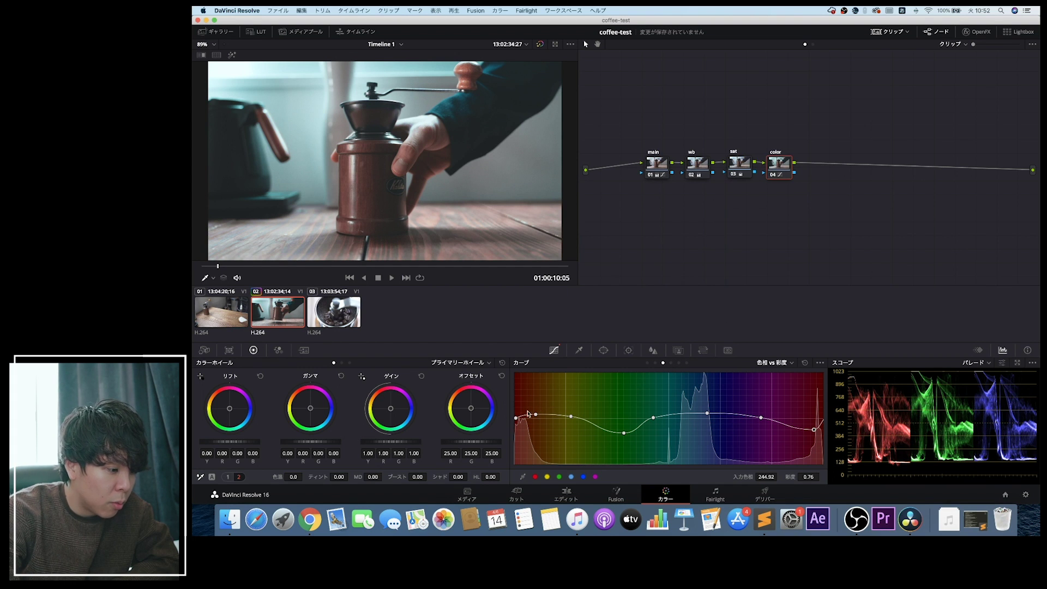
pyautogui.moveTo(539, 418); pyautogui.dragTo(516, 425)
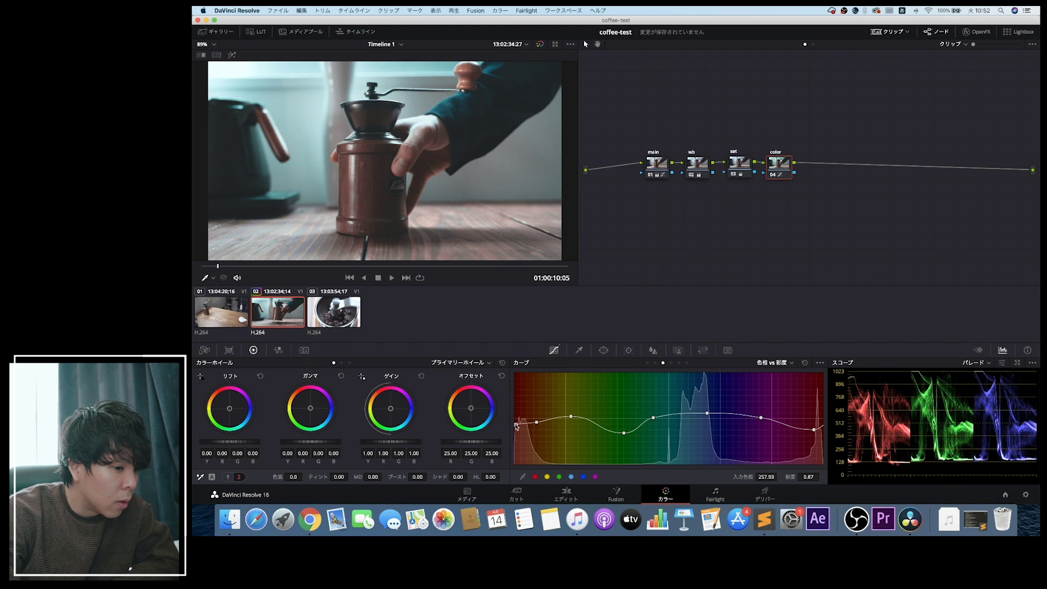
pyautogui.moveTo(815, 430); pyautogui.dragTo(807, 428)
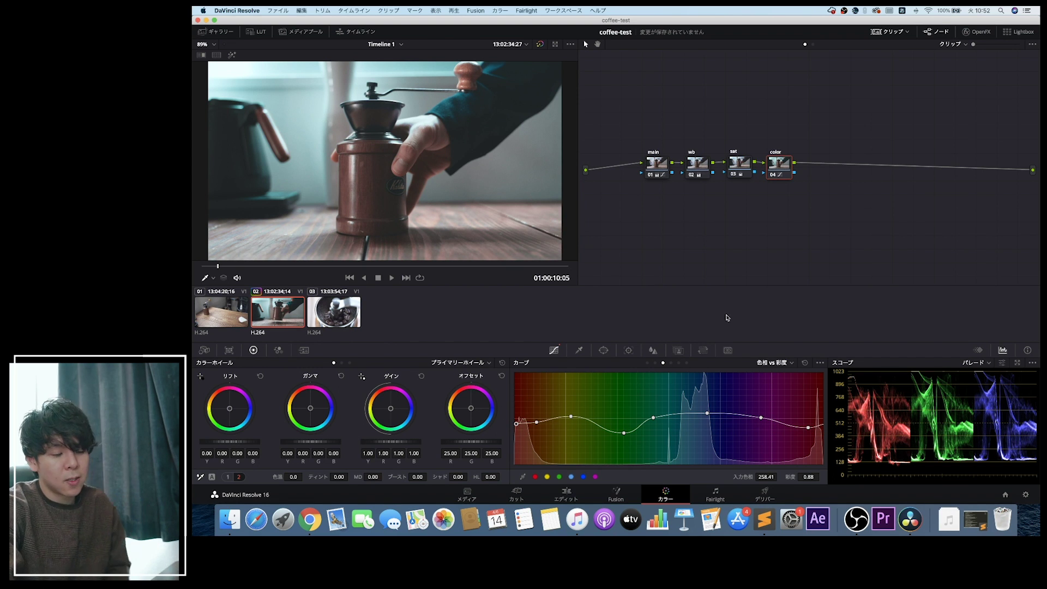
# Toggle color node 04 off and on twice to compare, then select main node 01
pyautogui.click(773, 175)
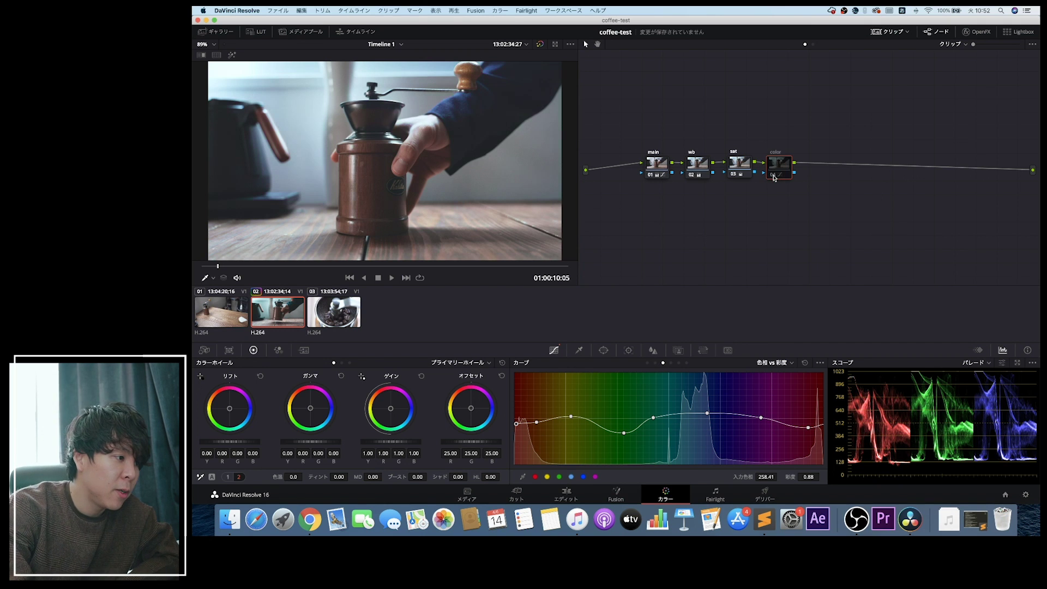
pyautogui.click(773, 175)
pyautogui.click(773, 176)
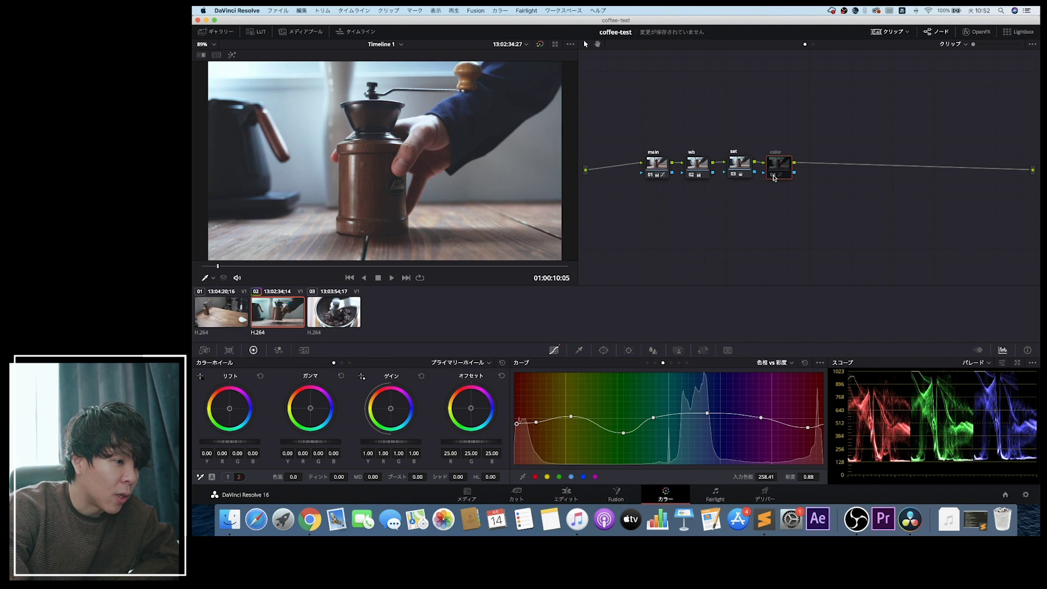
pyautogui.click(773, 175)
pyautogui.click(660, 166)
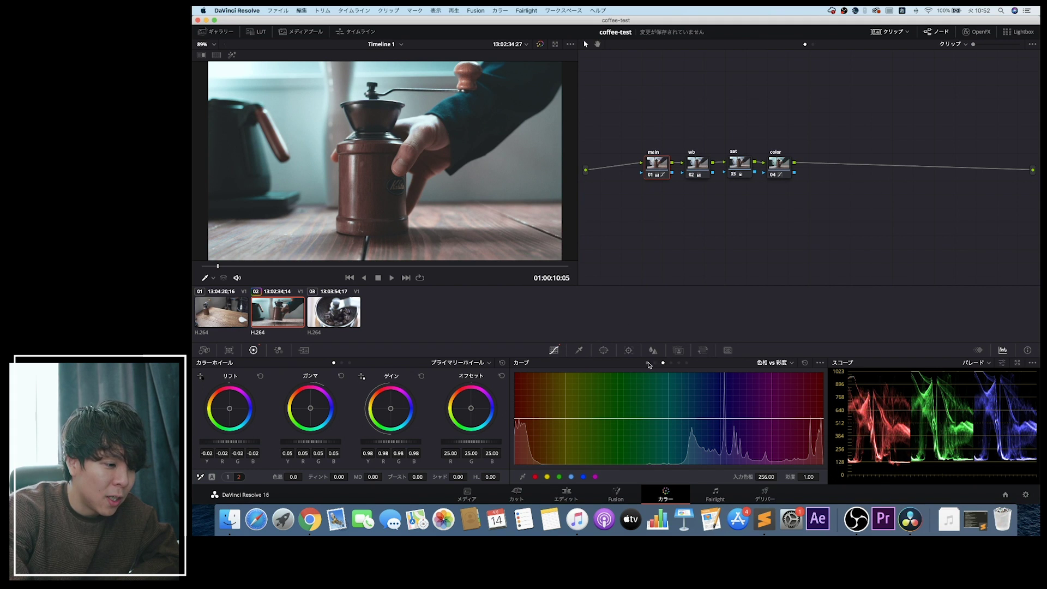
# On the custom curve, nudge the black point slightly and raise main-node gamma to 0.06
pyautogui.click(648, 363)
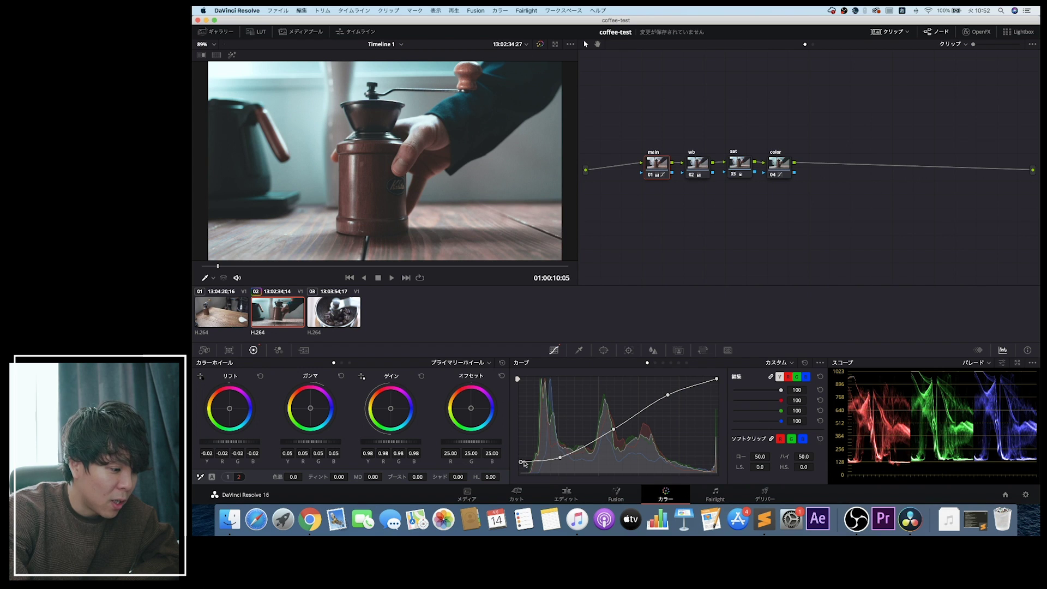
pyautogui.moveTo(521, 463); pyautogui.dragTo(520, 464)
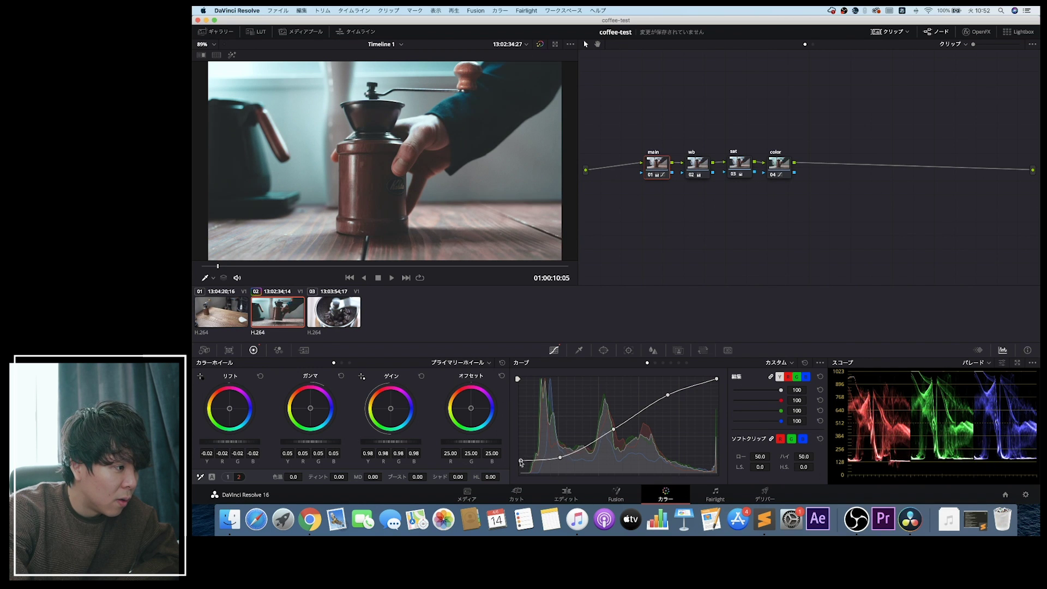
pyautogui.moveTo(520, 465); pyautogui.dragTo(520, 463)
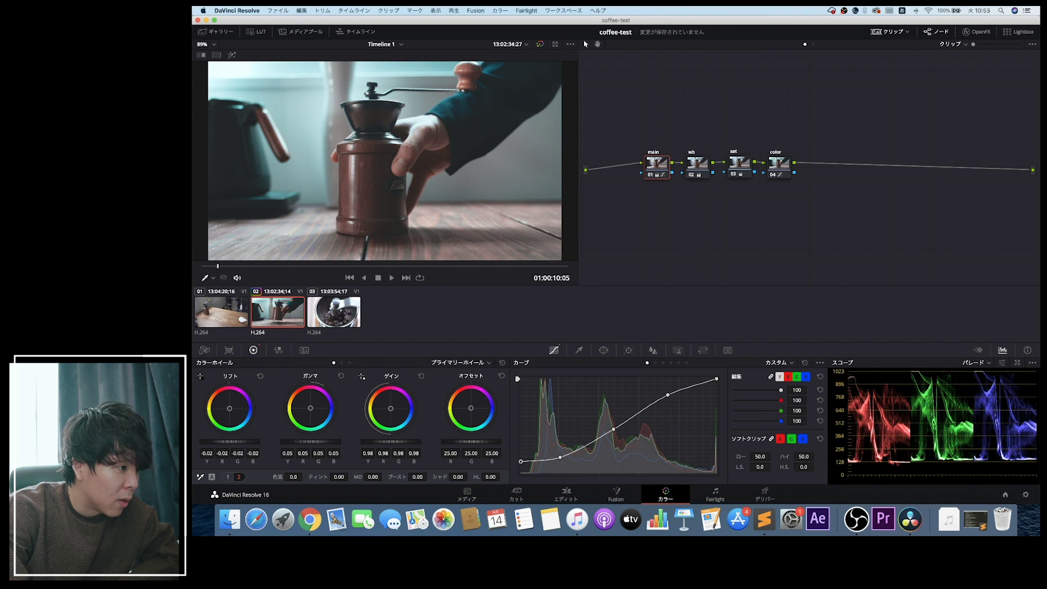
pyautogui.moveTo(311, 442); pyautogui.dragTo(313, 441)
pyautogui.moveTo(522, 463); pyautogui.dragTo(522, 462)
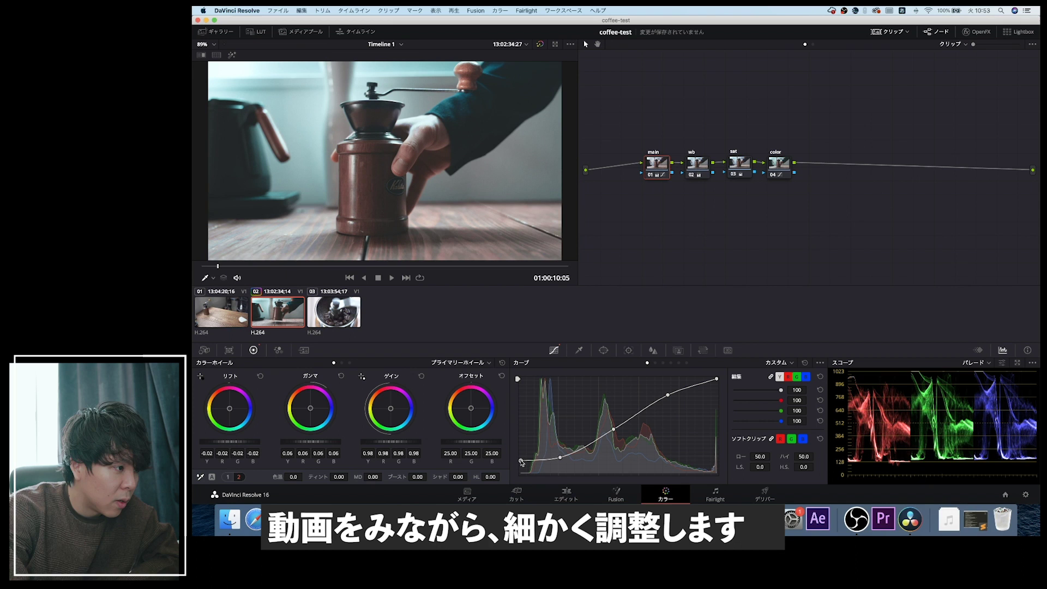
# Play the grinder clip, then toggle all four grade nodes off and on to compare
pyautogui.press('space')
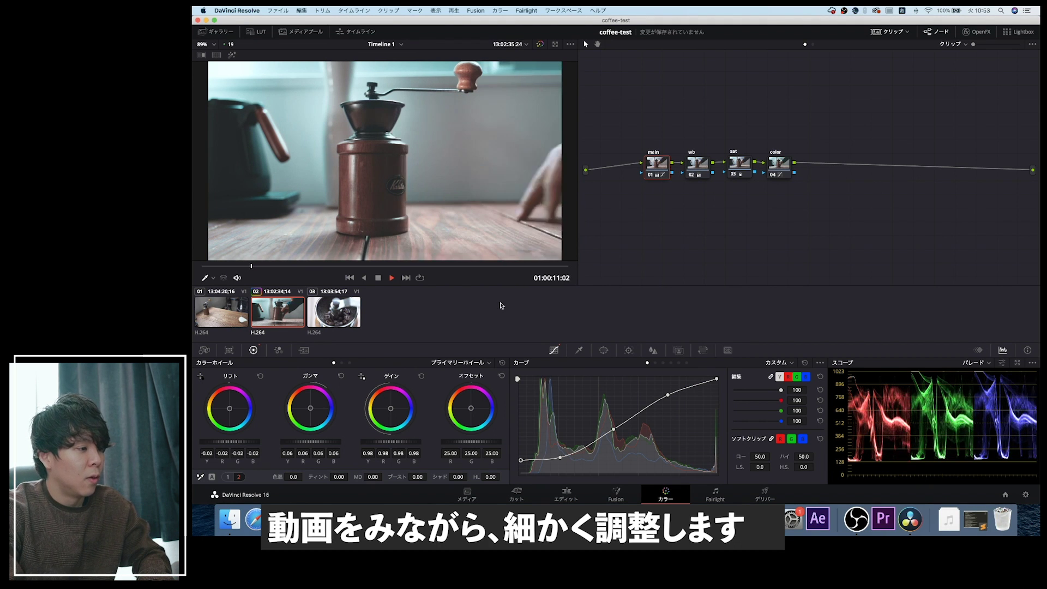
pyautogui.press('space')
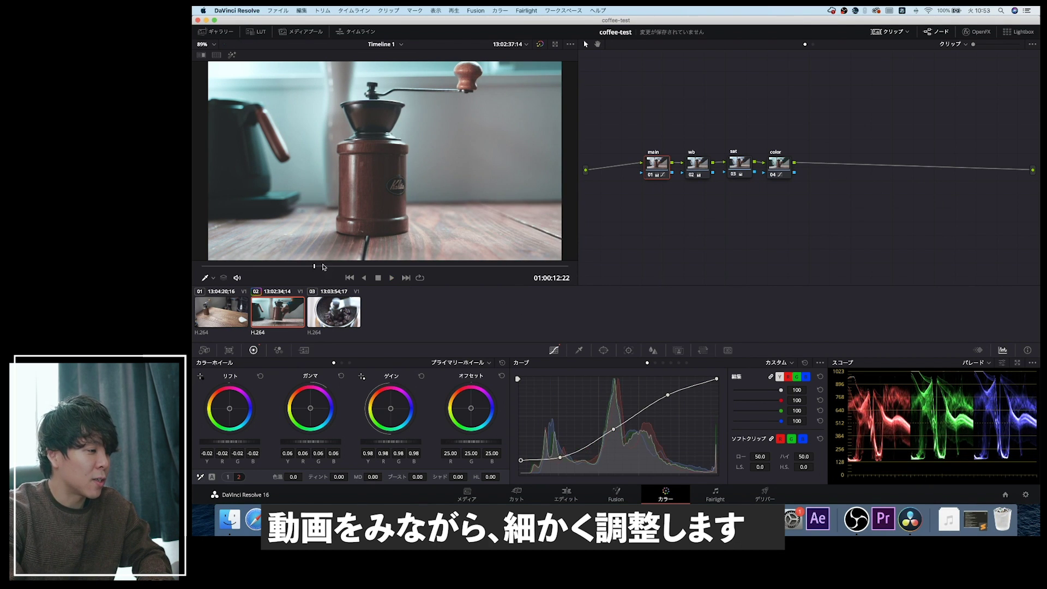
pyautogui.click(235, 266)
pyautogui.moveTo(829, 207); pyautogui.dragTo(670, 157)
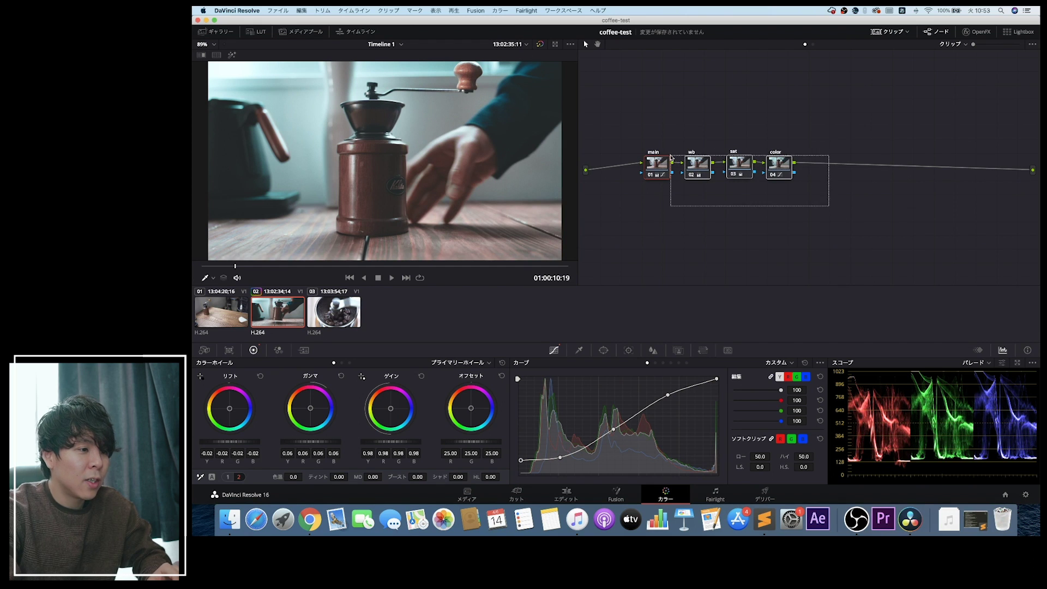
pyautogui.hotkey('ctrl', 'd')
pyautogui.hotkey('ctrl', 'd')
pyautogui.hotkey('ctrl', 'd')
pyautogui.hotkey('ctrl', 'd')
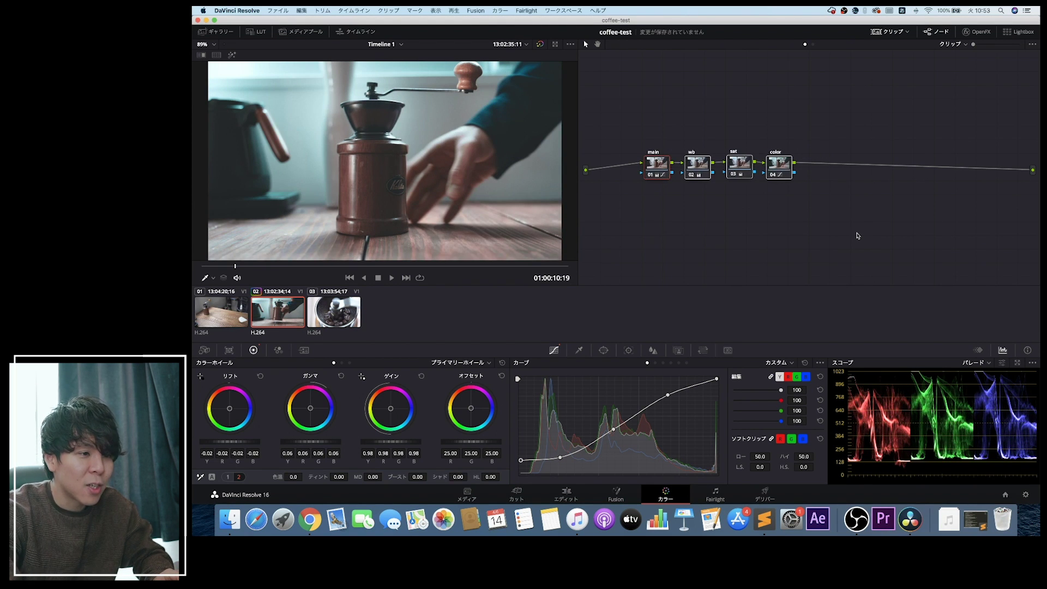
pyautogui.hotkey('ctrl', 'd')
pyautogui.hotkey('ctrl', 'd')
pyautogui.hotkey('ctrl', 'd')
pyautogui.hotkey('ctrl', 'd')
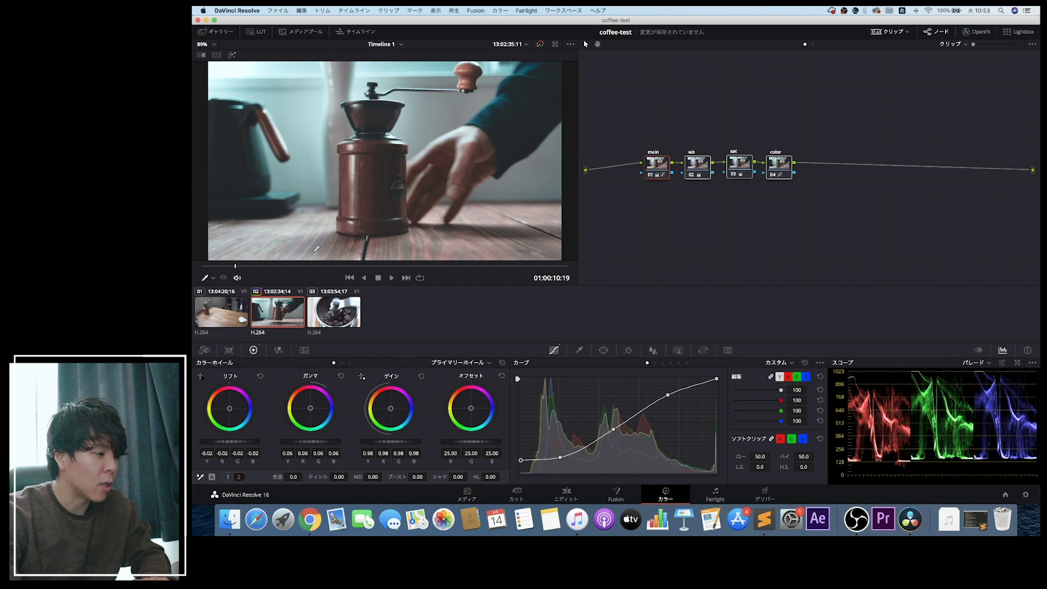
# Scrub through the grinder clip's later frames, then switch to clip 01
pyautogui.click(304, 266)
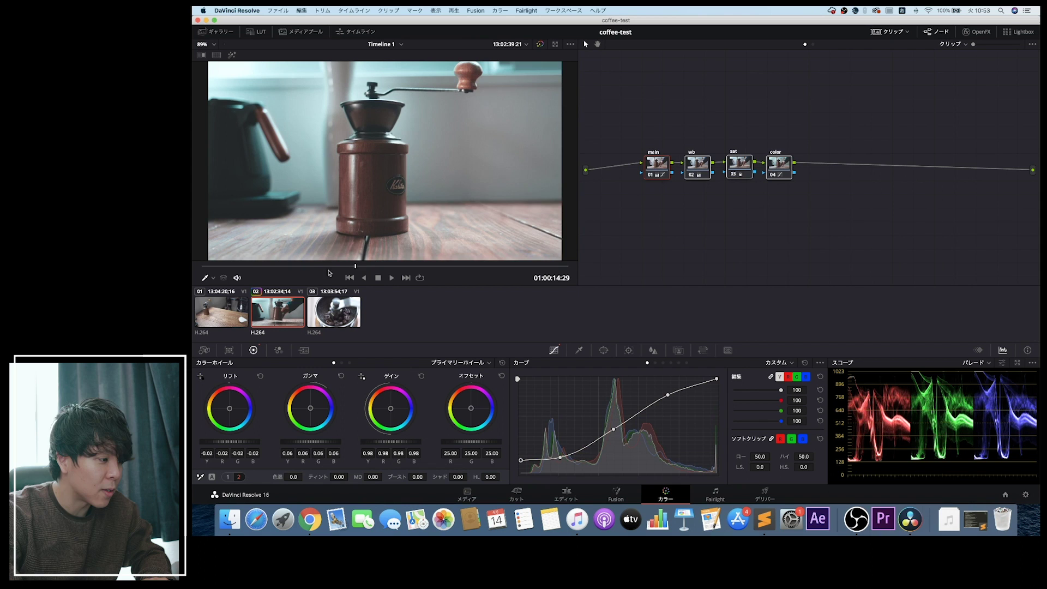
pyautogui.moveTo(298, 267); pyautogui.dragTo(245, 268)
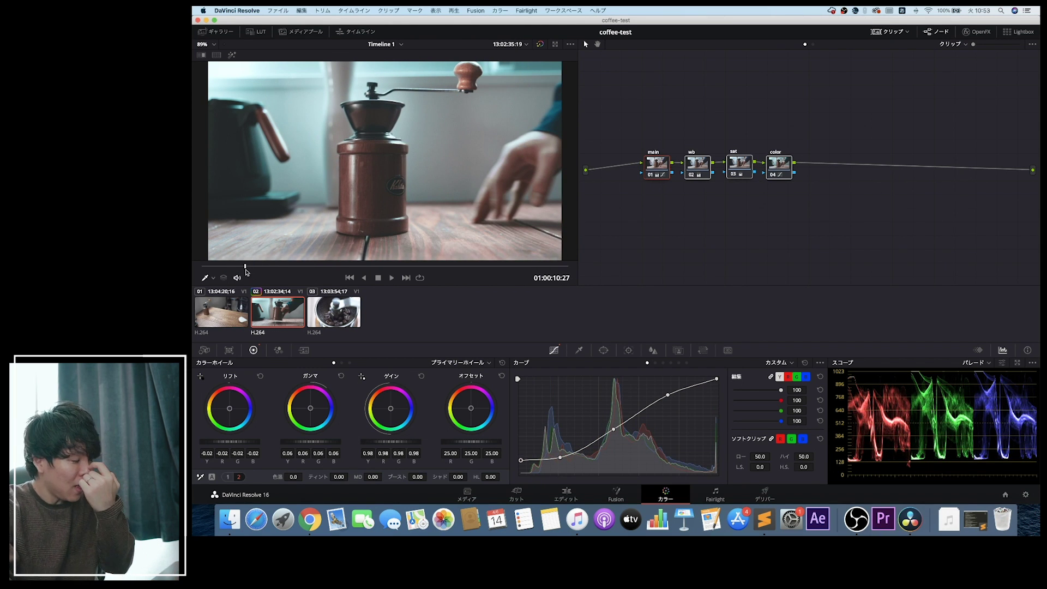
pyautogui.press('Up')
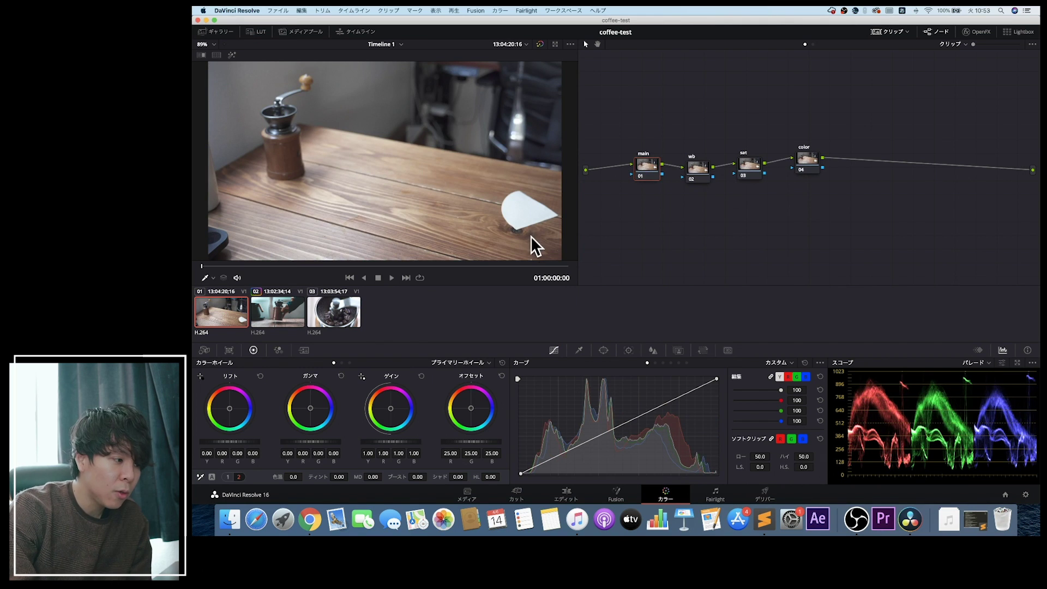
# Delete clip 01's wb, sat and color nodes, then return to clip 02 at a frame without the hand
pyautogui.moveTo(869, 204); pyautogui.dragTo(692, 135)
pyautogui.press('Delete')
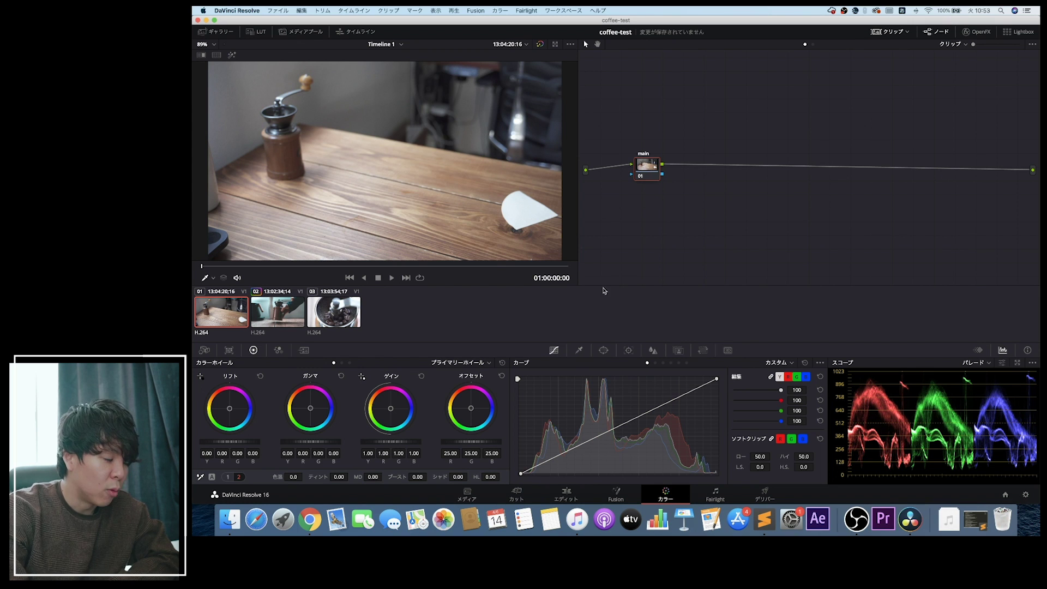
pyautogui.press('Down')
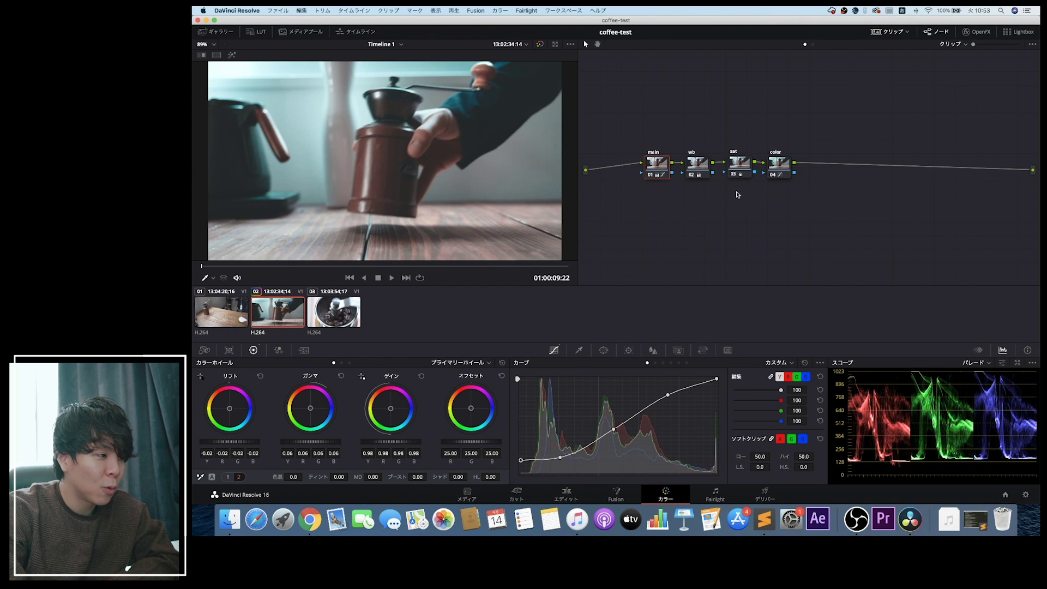
pyautogui.click(226, 312)
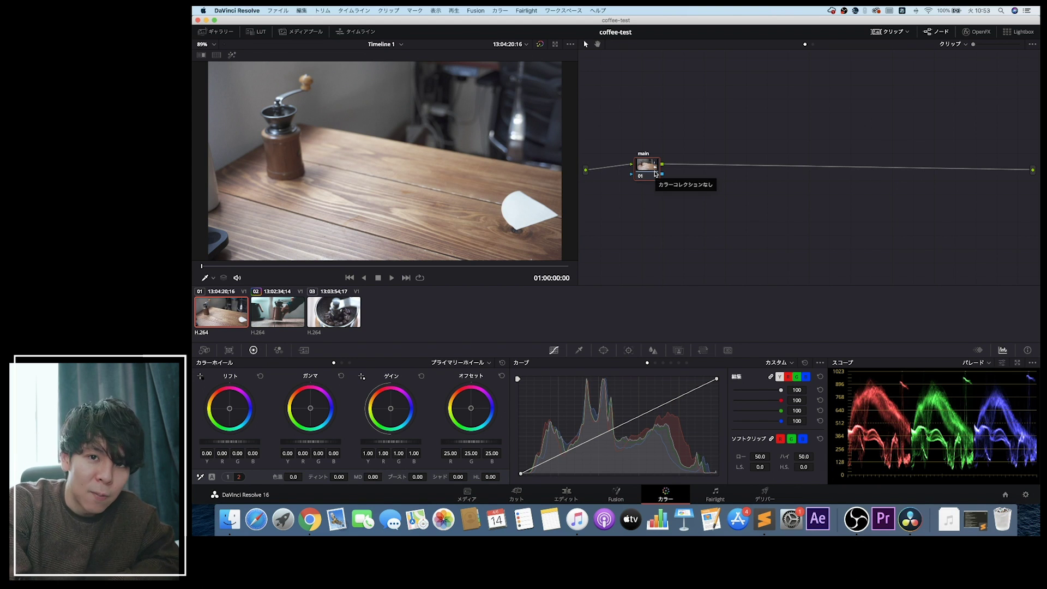
pyautogui.click(283, 313)
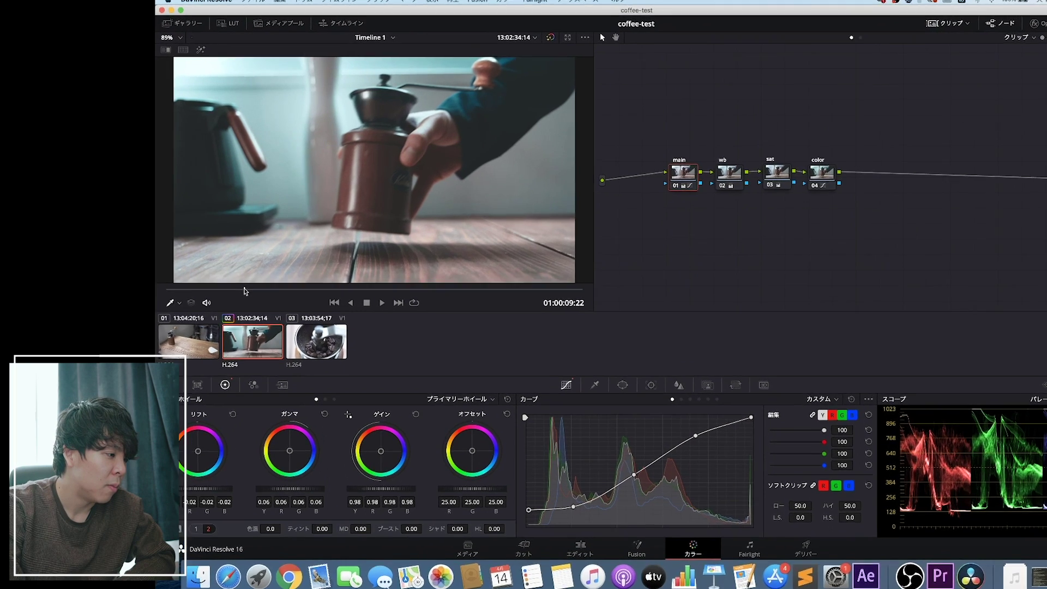
pyautogui.click(262, 266)
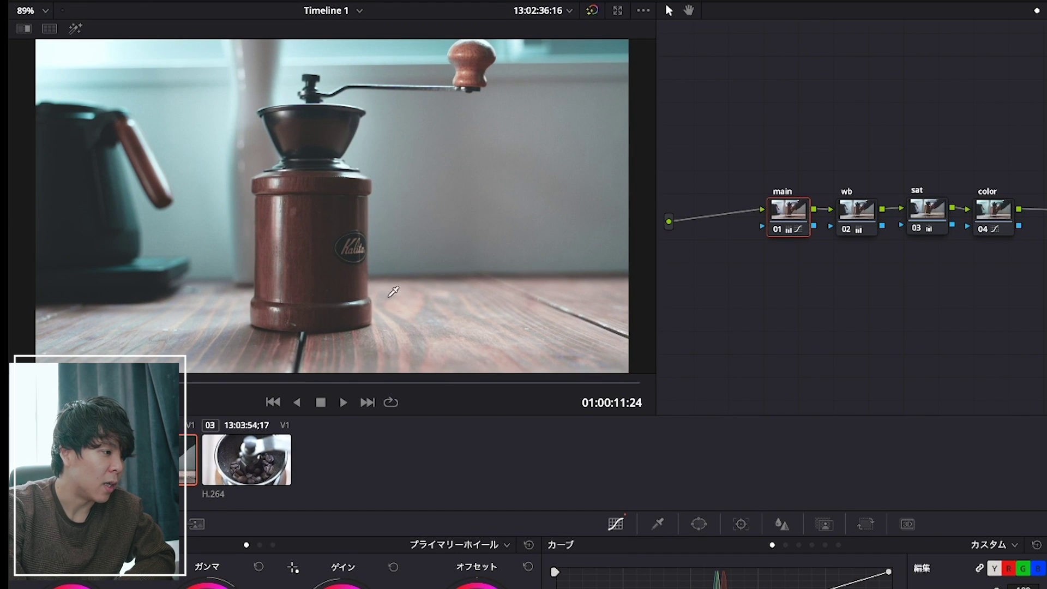
# Grab stills 1.2.1 and 1.2.2 of the grinder grade from the viewer, then jump to clip 01
pyautogui.rightClick(359, 224)
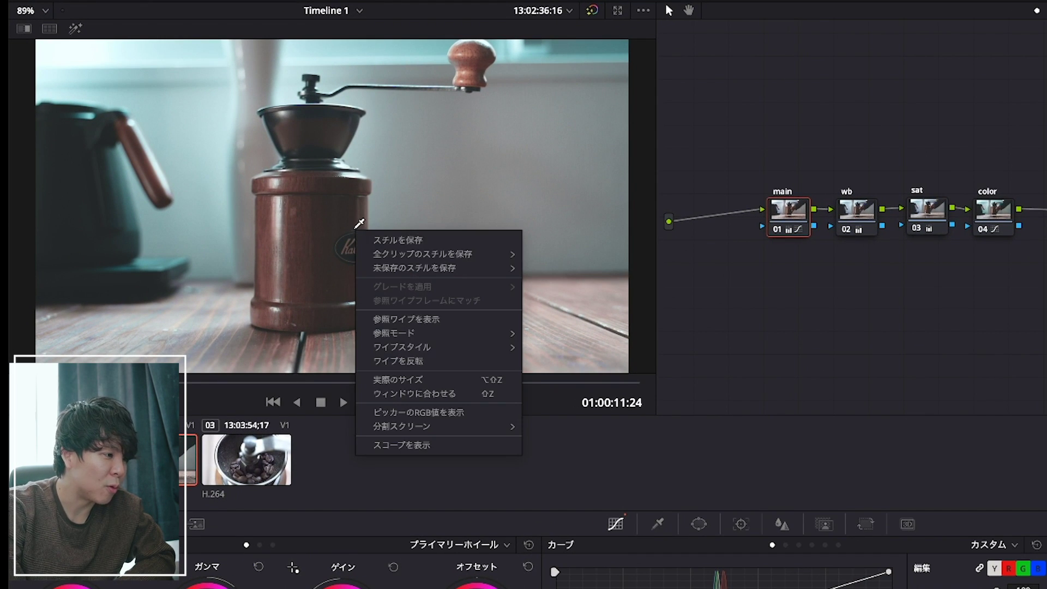
pyautogui.click(436, 240)
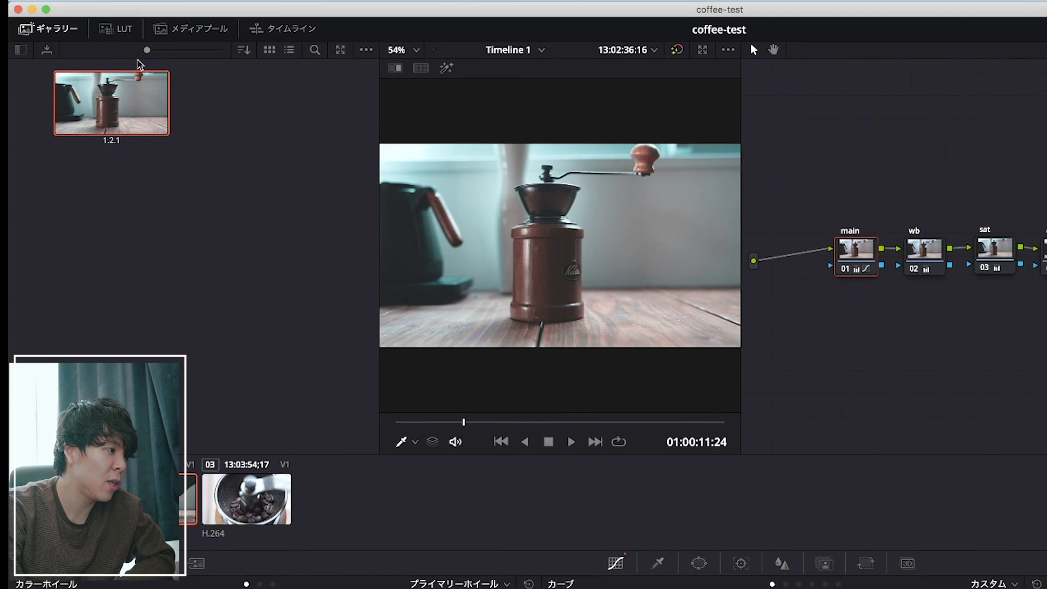
pyautogui.rightClick(502, 228)
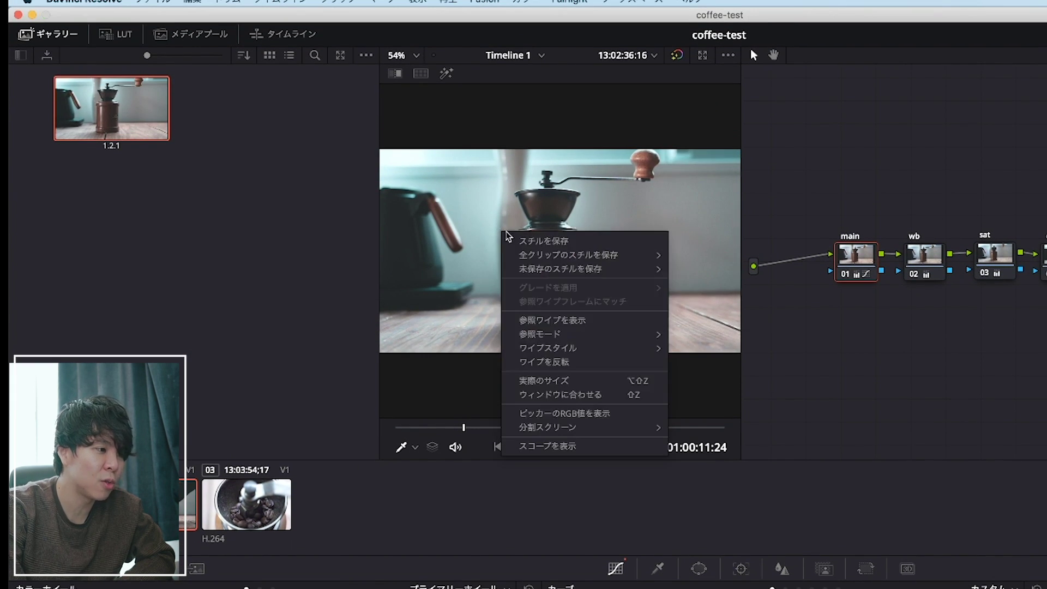
pyautogui.click(540, 243)
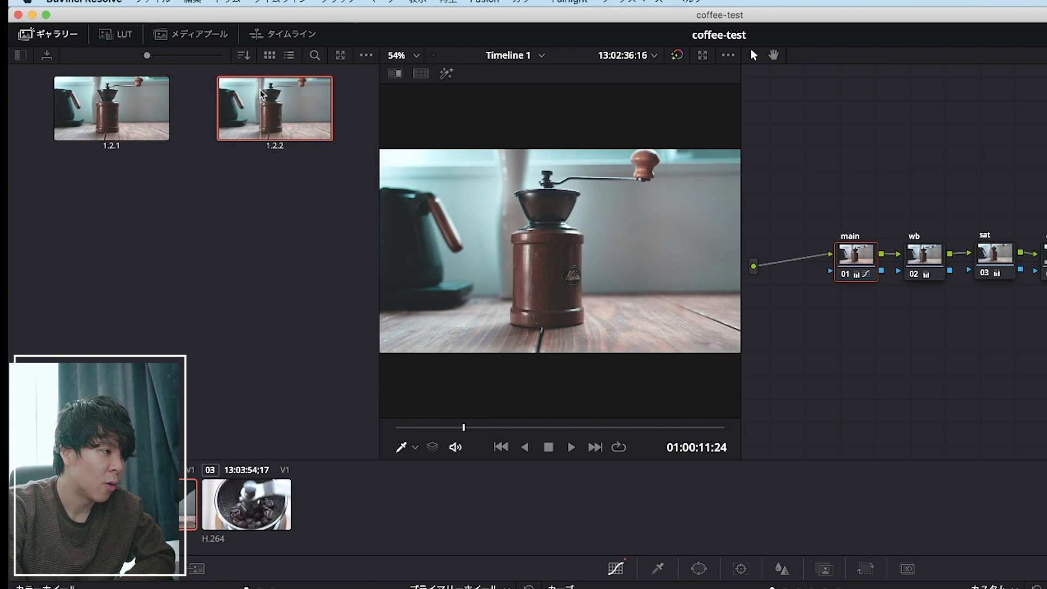
pyautogui.press('Home')
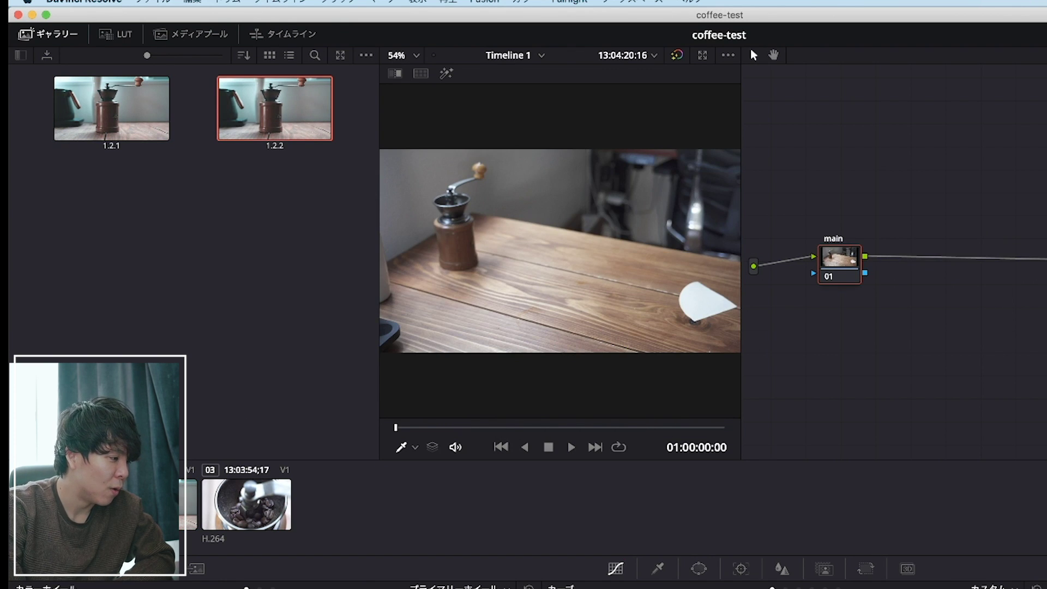
# Drop still 1.2.2 onto clip 01's node 01 and scrub forward into the dripper shot
pyautogui.moveTo(222, 147); pyautogui.dragTo(840, 264)
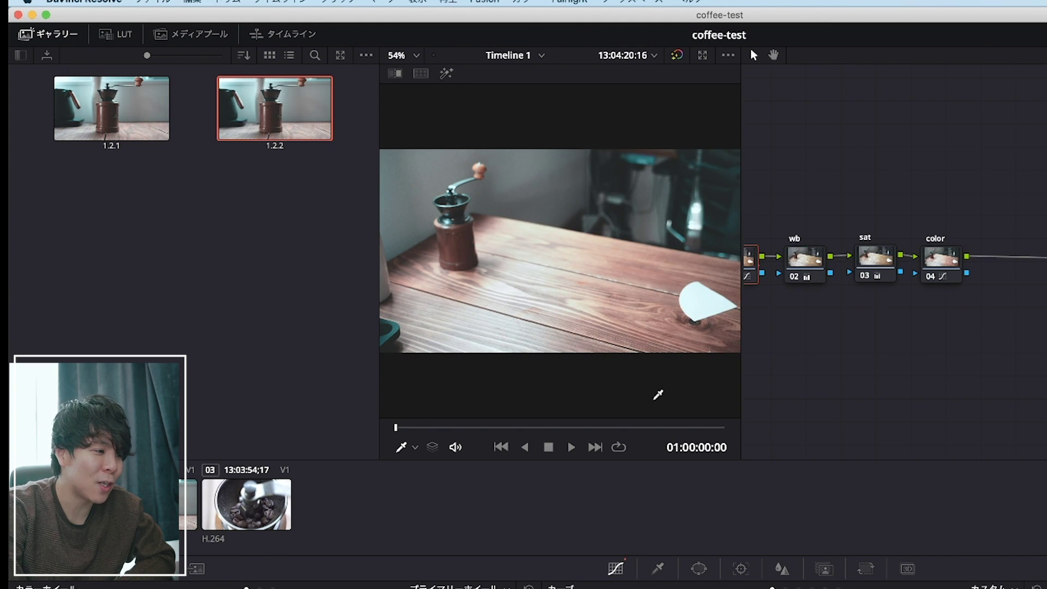
pyautogui.moveTo(396, 427)
pyautogui.mouseDown()
pyautogui.moveTo(576, 428)
pyautogui.moveTo(536, 464)
pyautogui.mouseUp()
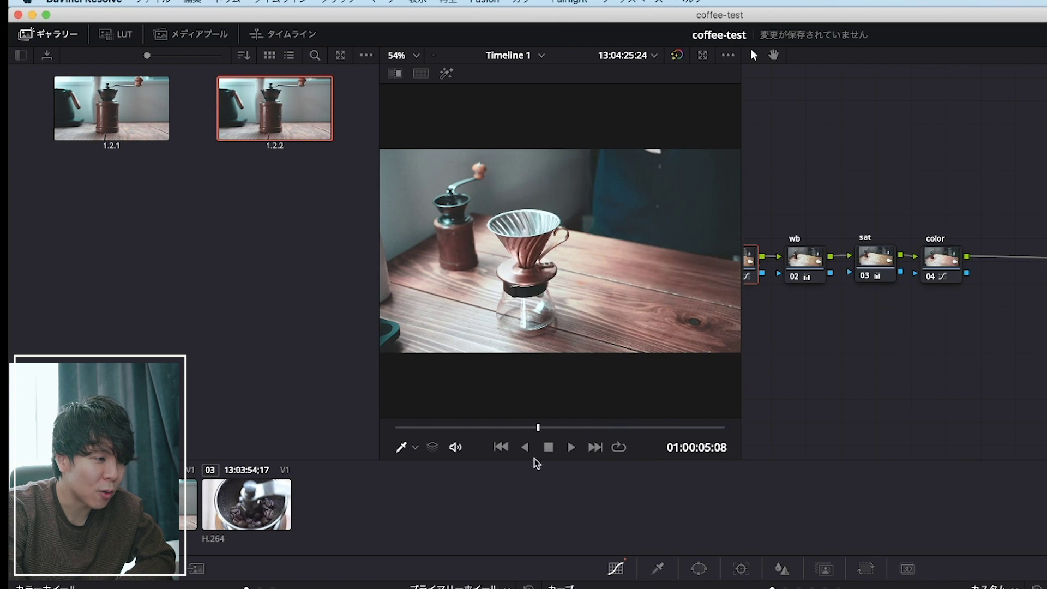
pyautogui.moveTo(537, 464); pyautogui.dragTo(641, 456)
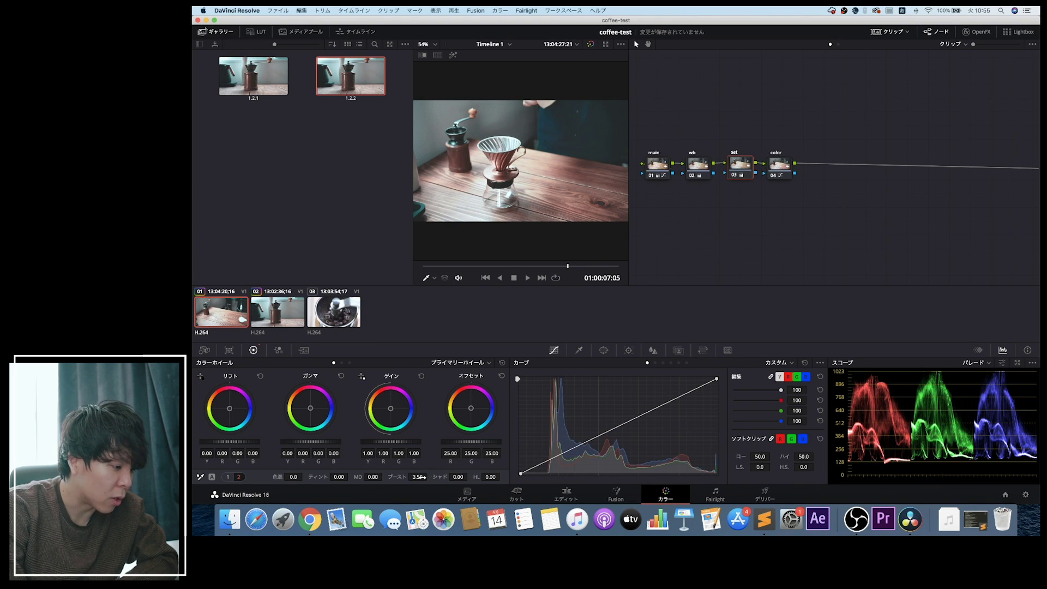
# Lower clip 01's boost to 18.50, then apply still 1.2.1's grade to coffee-beans clip 03
pyautogui.moveTo(430, 476); pyautogui.dragTo(429, 476)
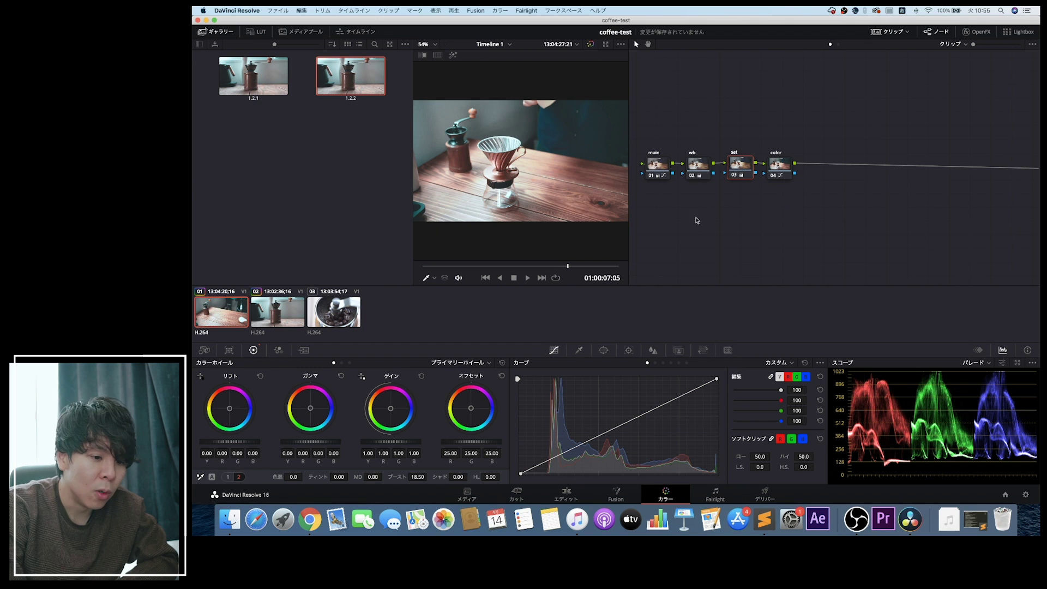
pyautogui.click(334, 312)
pyautogui.moveTo(254, 77); pyautogui.dragTo(761, 121)
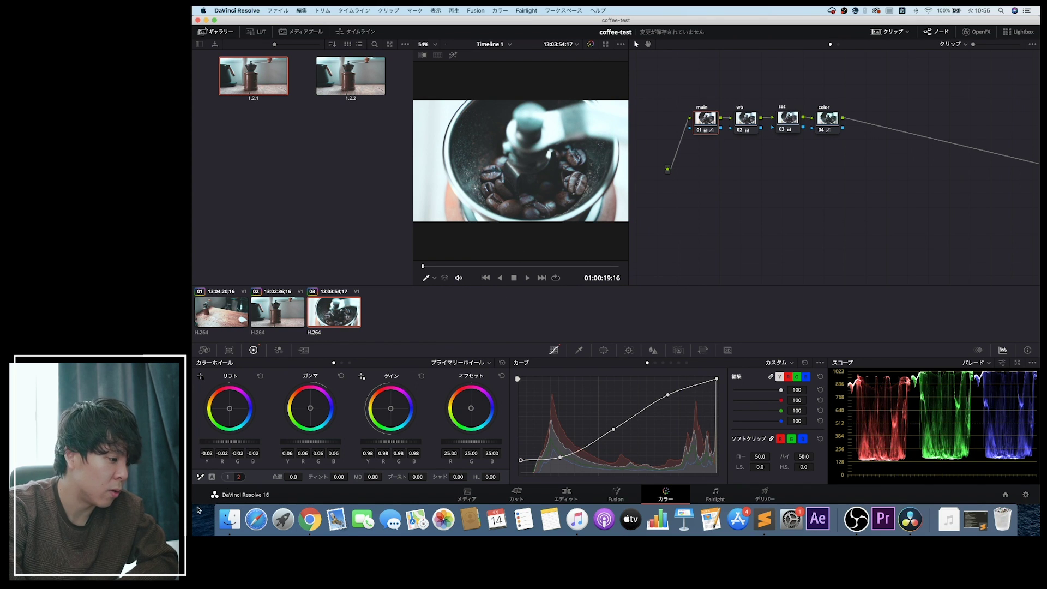
# On clip 03, lower gain to 0.87, raise gamma to 0.09 and lower lift, comparing against clip 02
pyautogui.moveTo(402, 445); pyautogui.dragTo(388, 445)
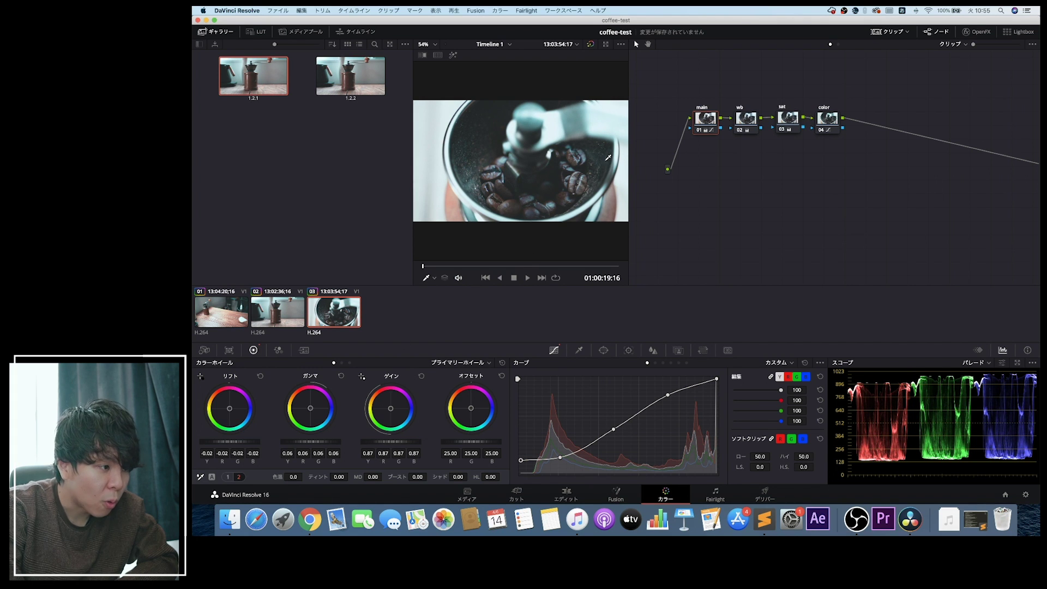
pyautogui.moveTo(310, 441); pyautogui.dragTo(320, 443)
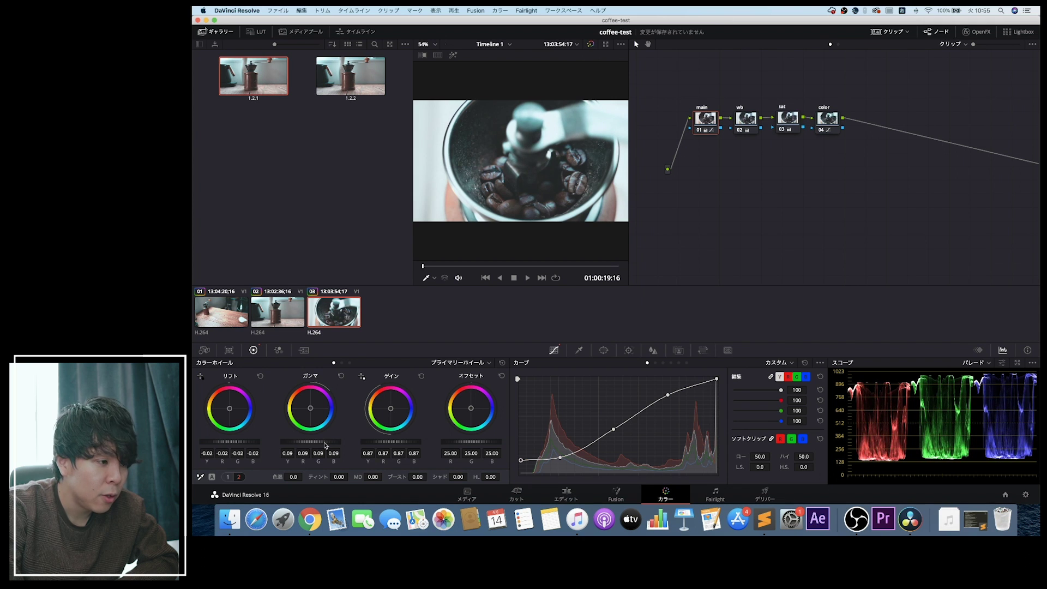
pyautogui.moveTo(229, 441); pyautogui.dragTo(221, 441)
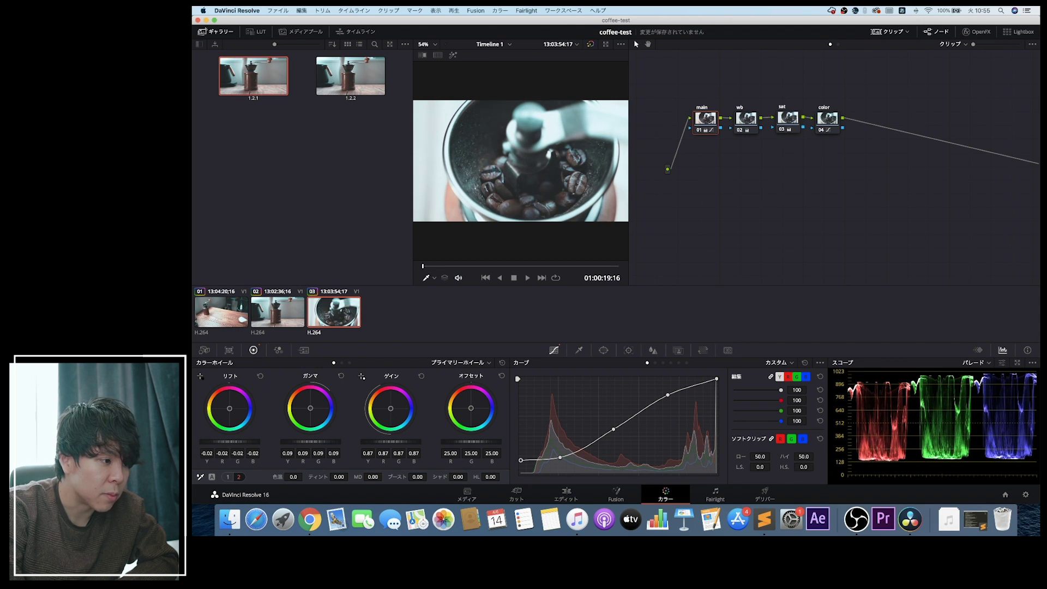
pyautogui.press('Up')
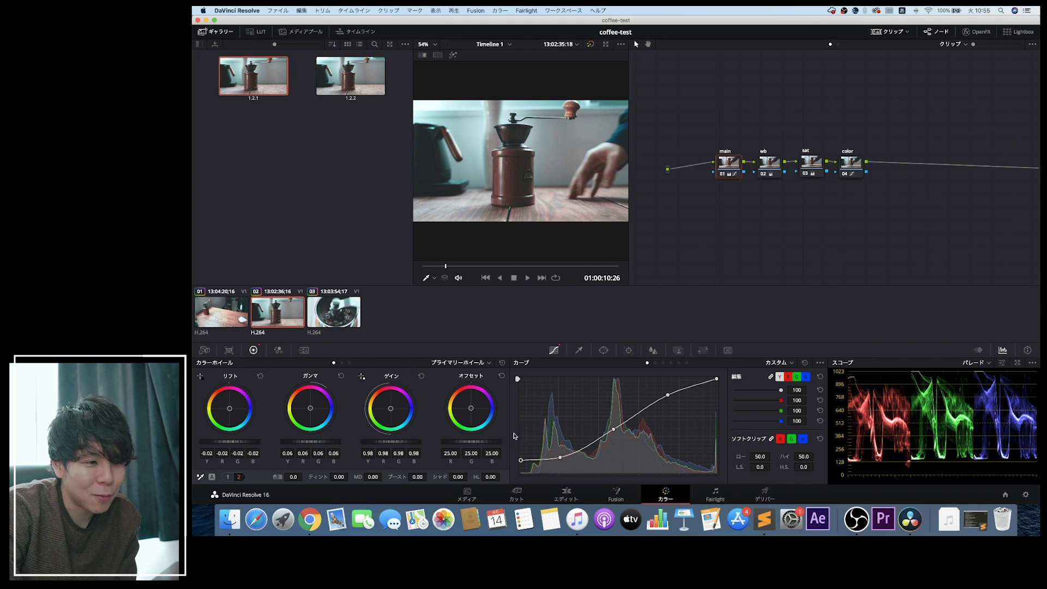
pyautogui.click(357, 310)
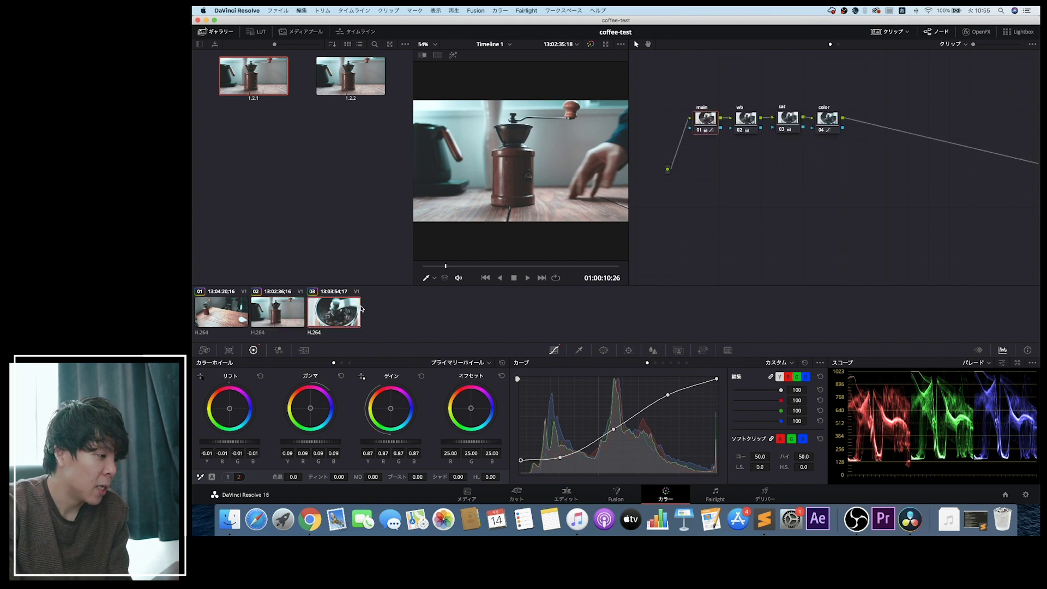